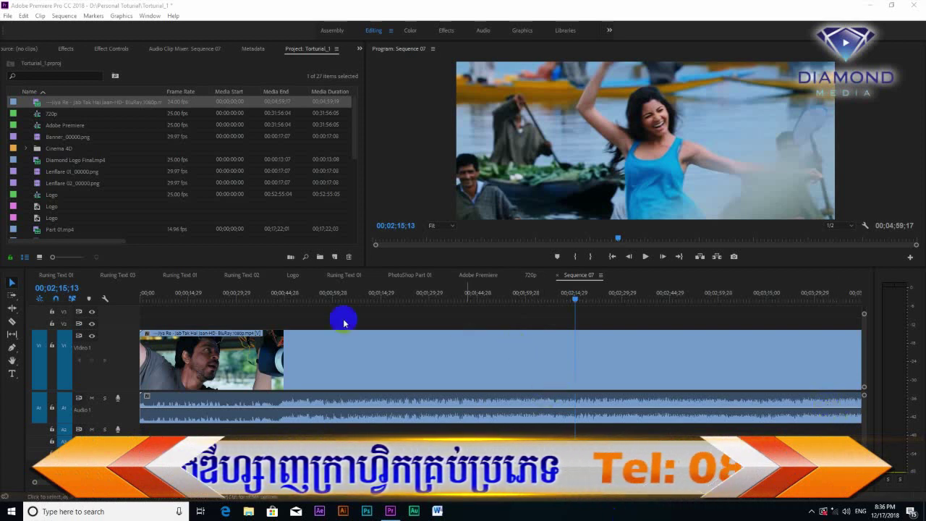
# Step: Move the playhead to 01;14;00 and drag the divider down to enlarge the program monitor
pyautogui.click(377, 298)
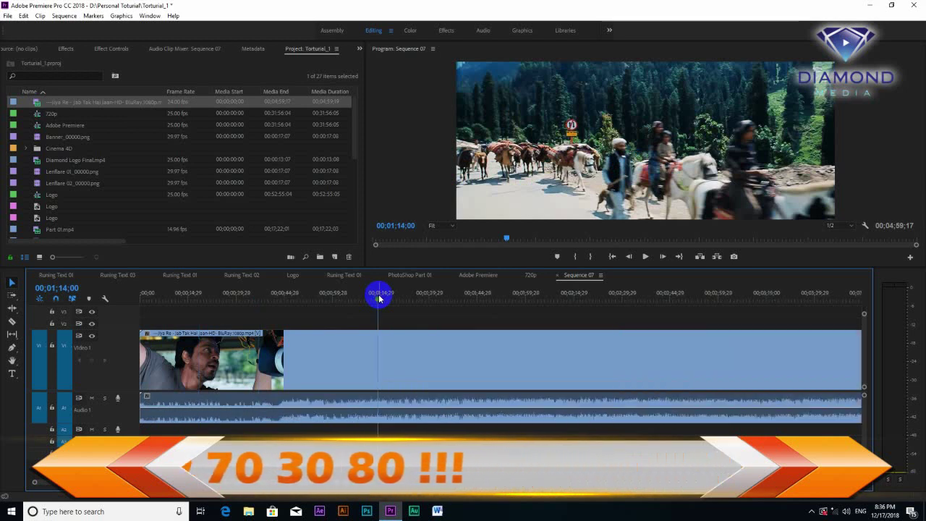
pyautogui.click(569, 271)
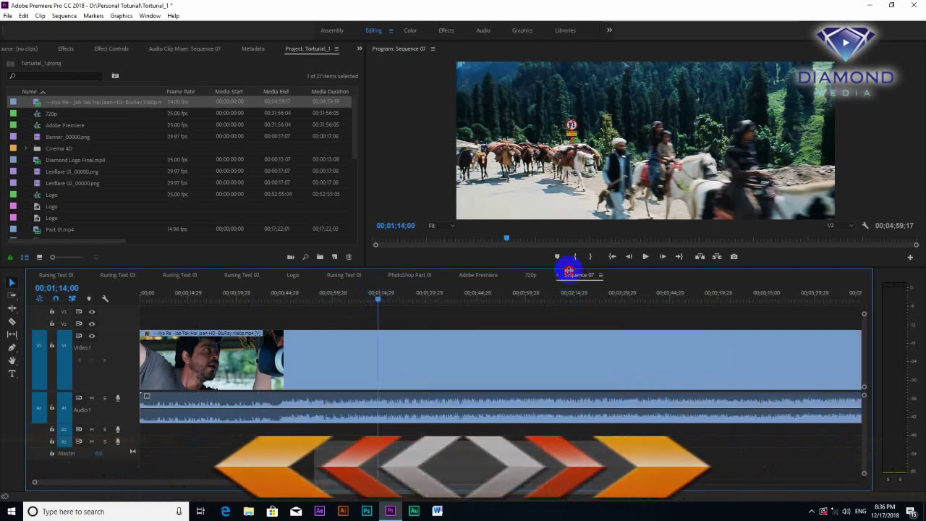
pyautogui.moveTo(568, 270); pyautogui.dragTo(568, 293)
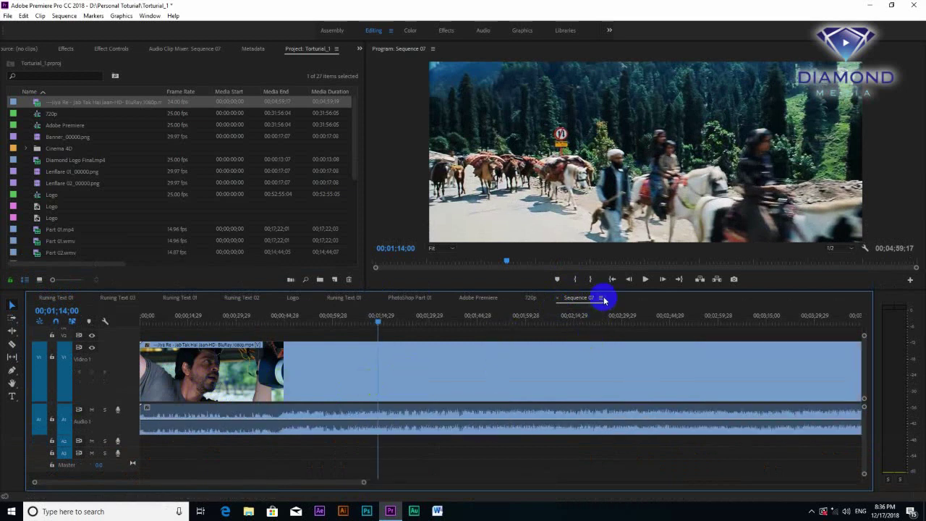
# Step: Bring up the panel menu for the Sequence 07 timeline
pyautogui.click(532, 298)
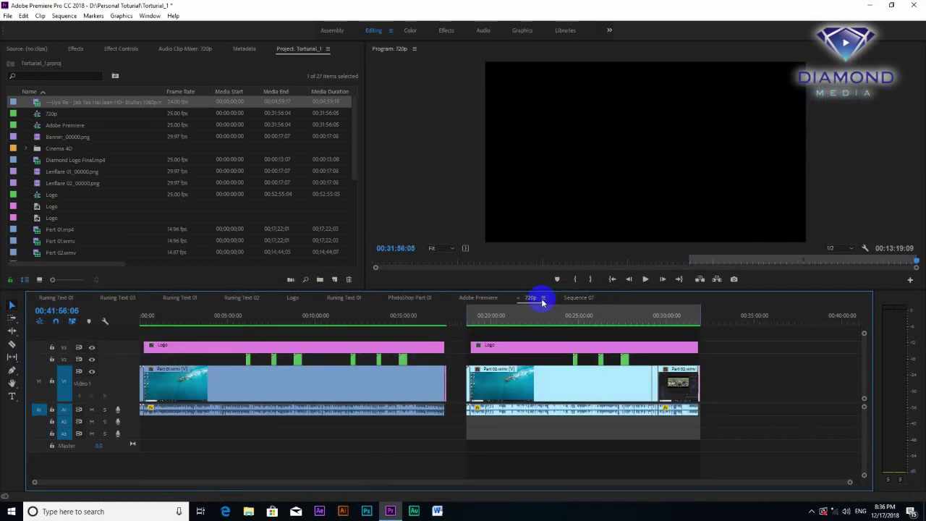
pyautogui.click(542, 299)
pyautogui.click(582, 299)
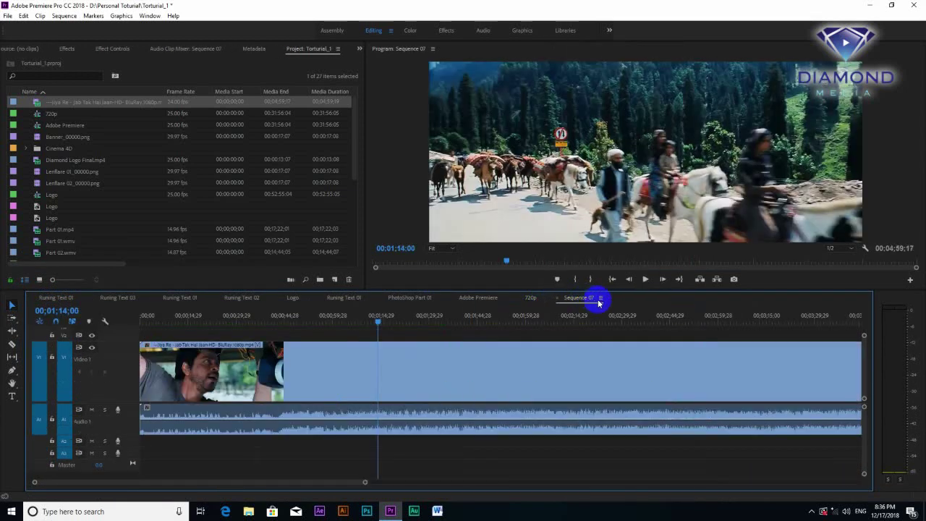
pyautogui.click(600, 298)
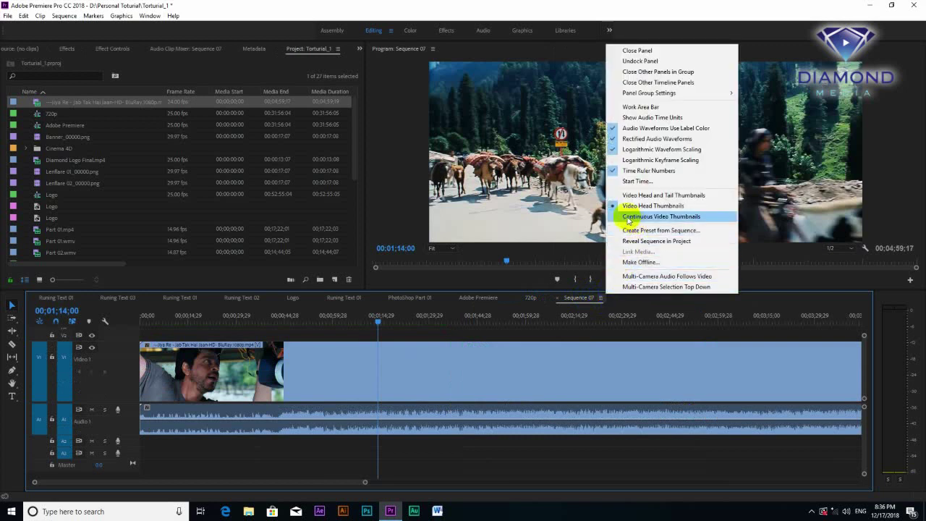
# Step: Set the timeline clips to show Continuous Video Thumbnails
pyautogui.click(675, 217)
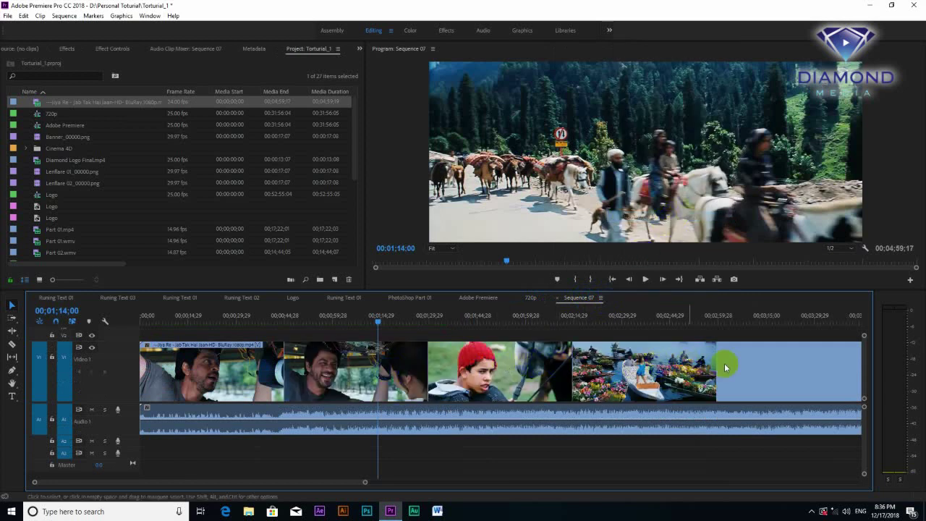
pyautogui.scroll(-1, 521, 468)
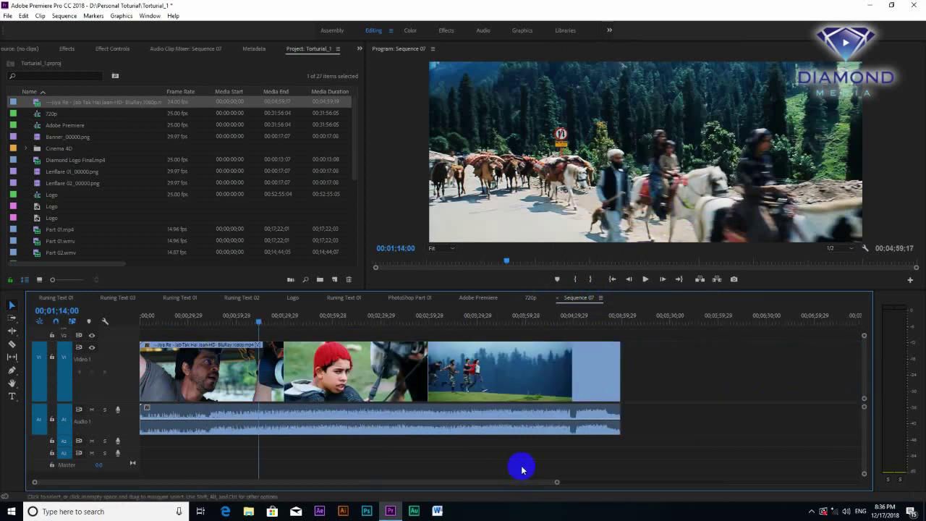
pyautogui.scroll(1, 521, 468)
pyautogui.scroll(1, 519, 468)
pyautogui.scroll(-1, 520, 467)
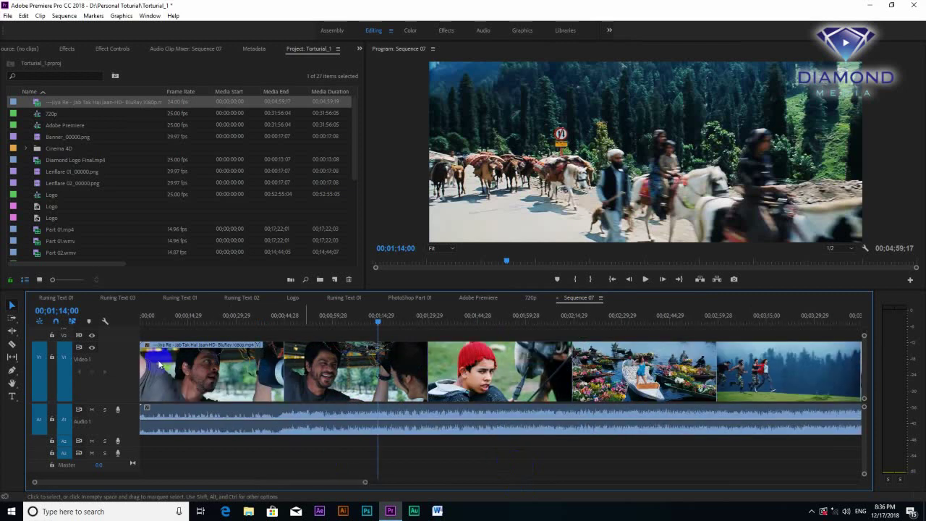
# Step: Scrub from near the sequence start forward to the running shot
pyautogui.moveTo(199, 319)
pyautogui.mouseDown()
pyautogui.moveTo(149, 320)
pyautogui.moveTo(412, 347)
pyautogui.mouseUp()
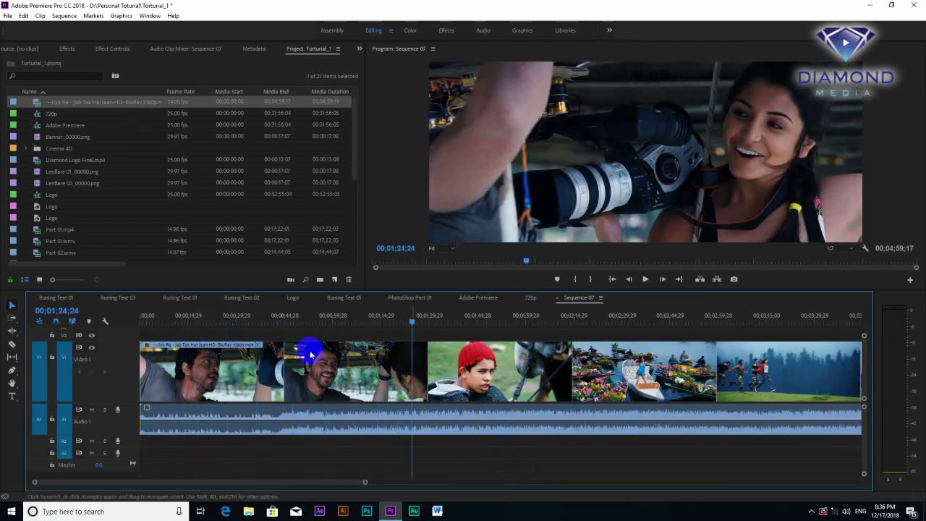
pyautogui.scroll(-1, 539, 380)
pyautogui.scroll(1, 405, 384)
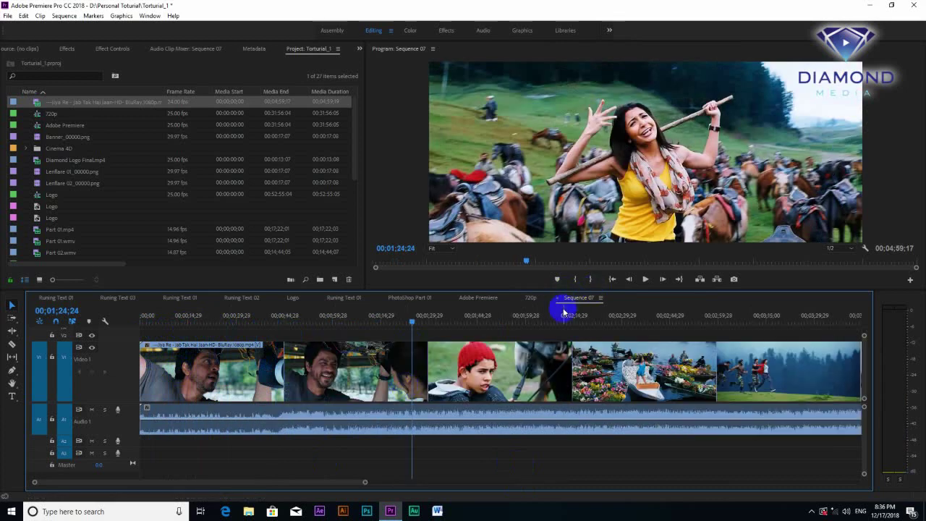
pyautogui.moveTo(563, 313); pyautogui.dragTo(702, 320)
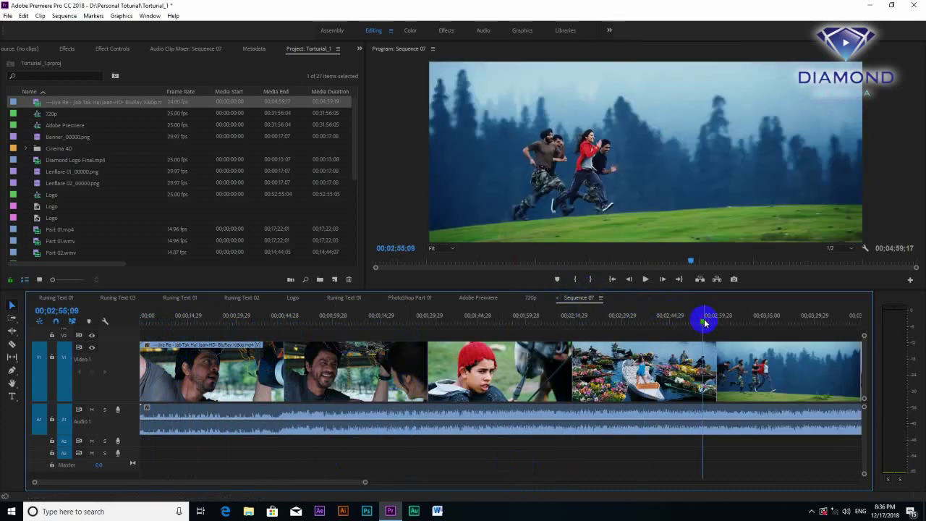
# Step: Razor the clip where the running shot begins and where it ends
pyautogui.scroll(1, 675, 325)
pyautogui.press('space')
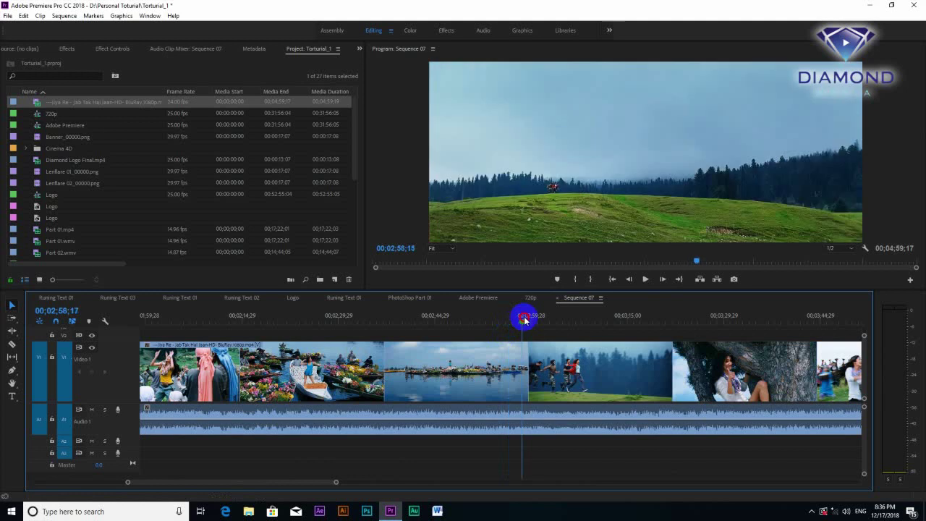
pyautogui.moveTo(502, 327)
pyautogui.mouseDown()
pyautogui.moveTo(459, 334)
pyautogui.moveTo(495, 329)
pyautogui.mouseUp()
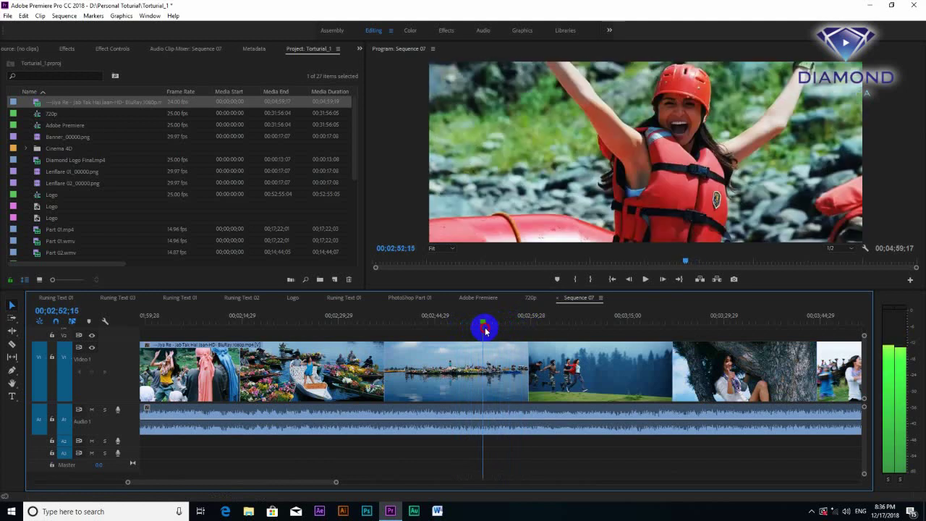
pyautogui.press('c')
pyautogui.click(494, 347)
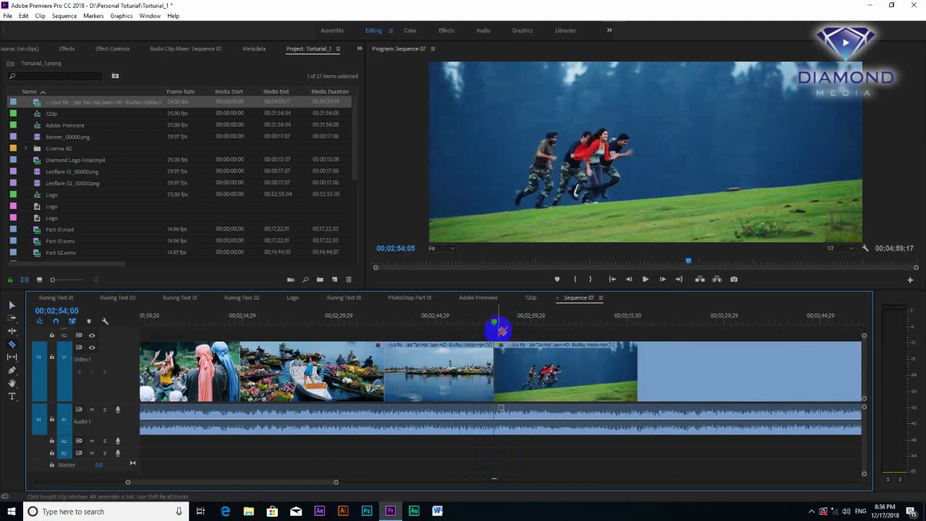
pyautogui.moveTo(515, 321)
pyautogui.mouseDown()
pyautogui.moveTo(538, 322)
pyautogui.moveTo(514, 327)
pyautogui.mouseUp()
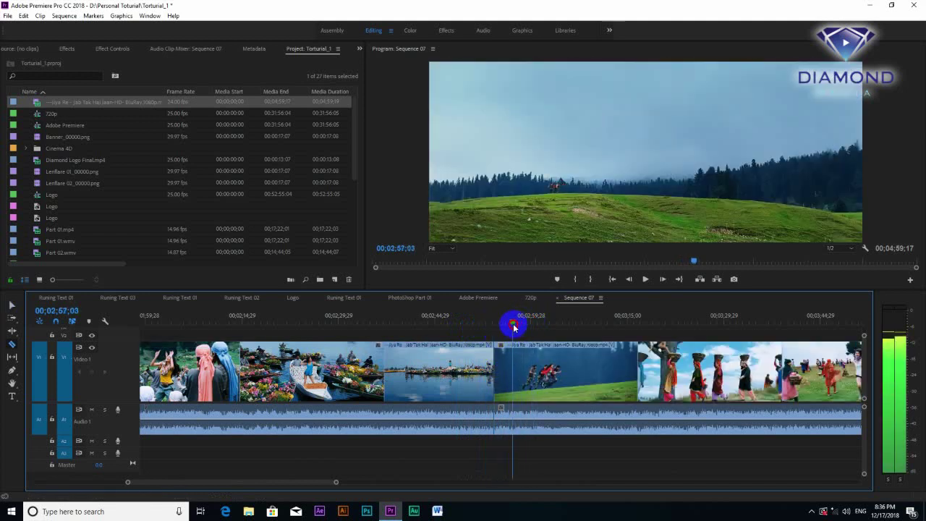
pyautogui.click(514, 362)
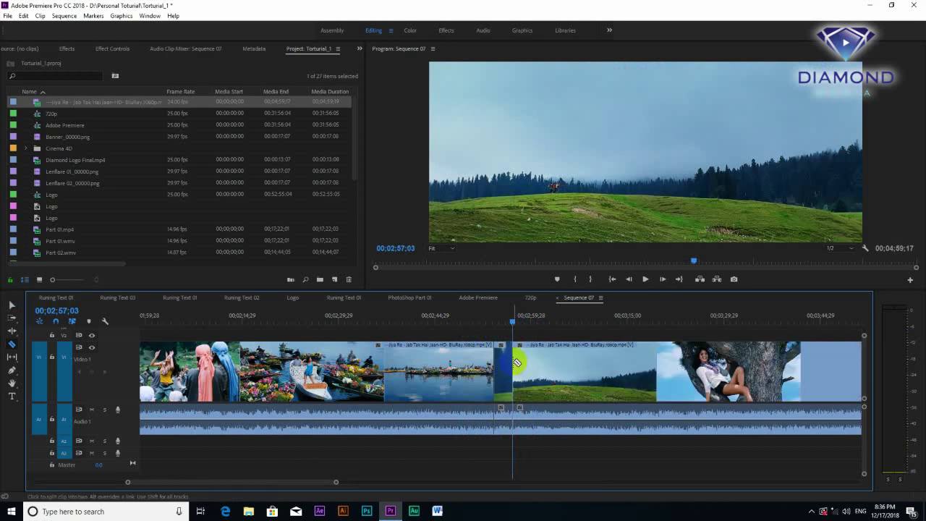
# Step: Select the running-shot clip and play it to check the cut
pyautogui.press('=')
pyautogui.click(434, 319)
pyautogui.press('v')
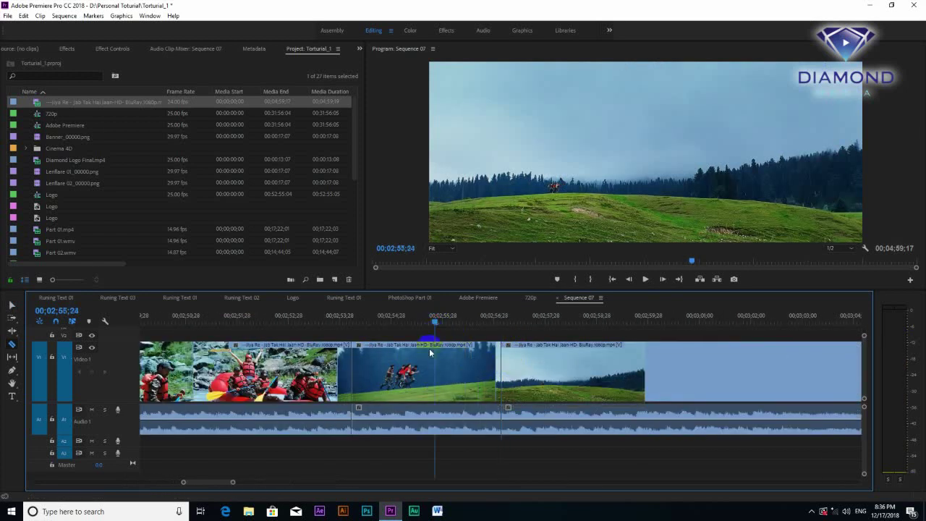
pyautogui.click(421, 369)
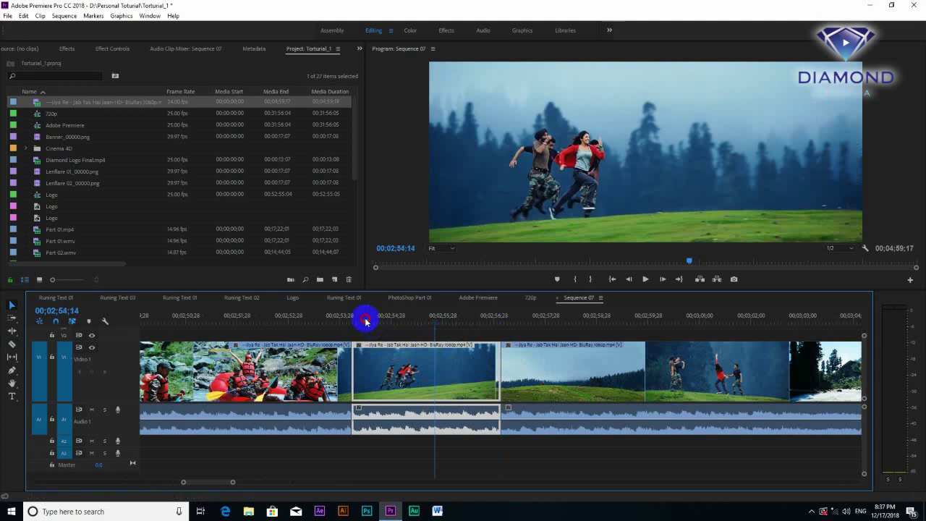
pyautogui.press('space')
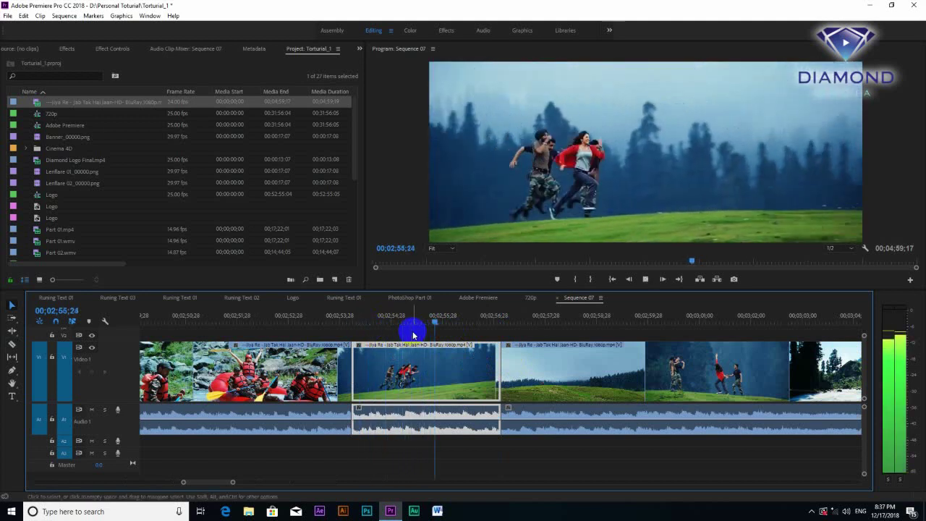
pyautogui.press('space')
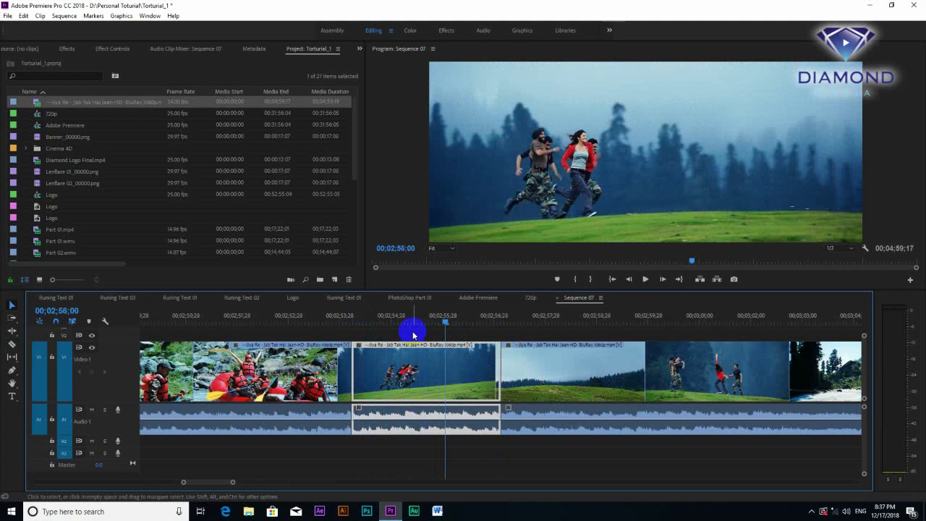
# Step: Delete the clips after and before the running shot
pyautogui.click(533, 370)
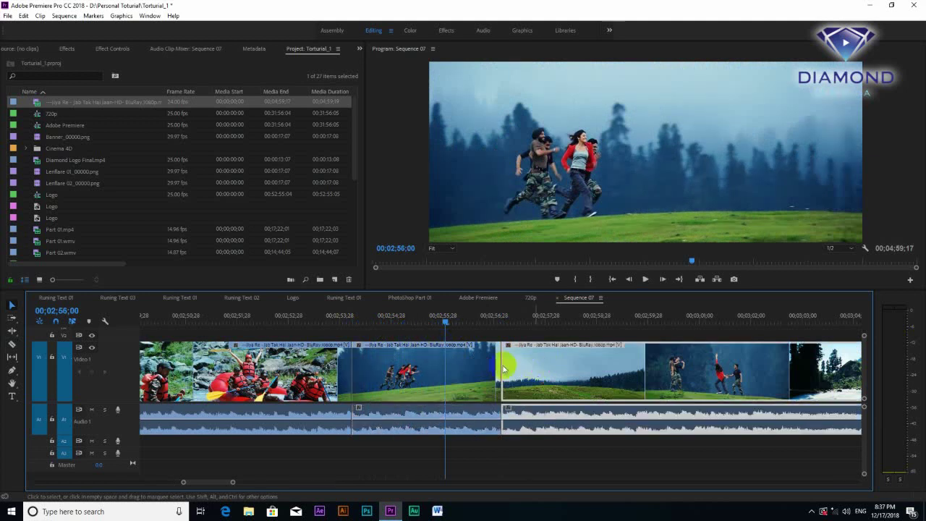
pyautogui.press('Delete')
pyautogui.click(346, 369)
pyautogui.press('Delete')
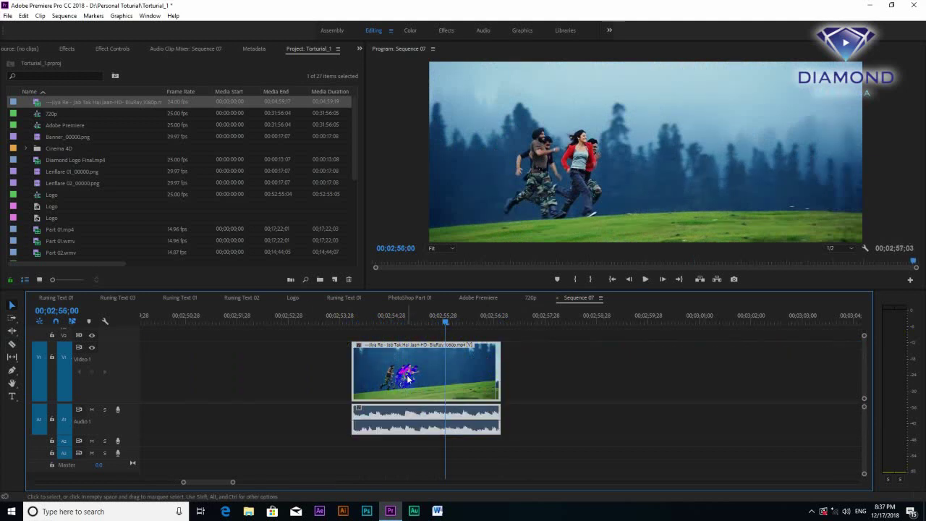
# Step: Speed the running clip up to 300% in Speed/Duration
pyautogui.rightClick(407, 377)
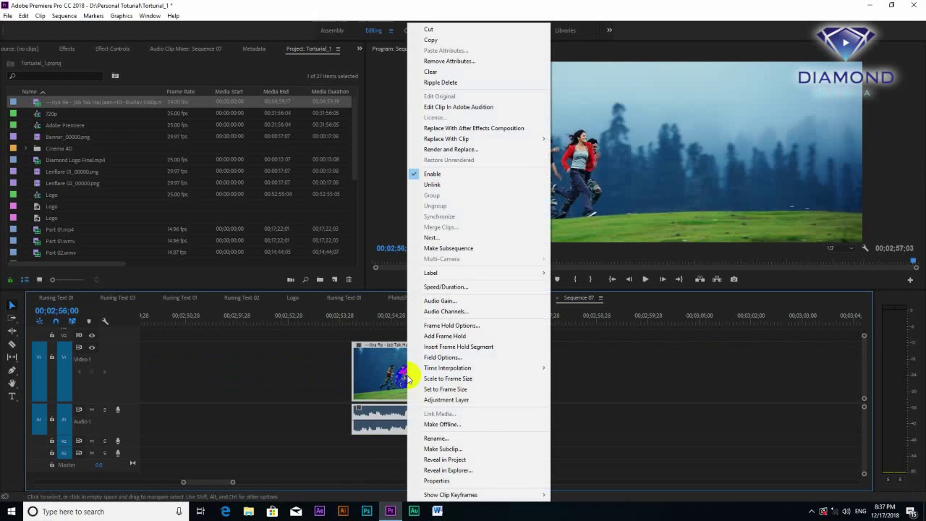
pyautogui.click(446, 287)
pyautogui.write('300')
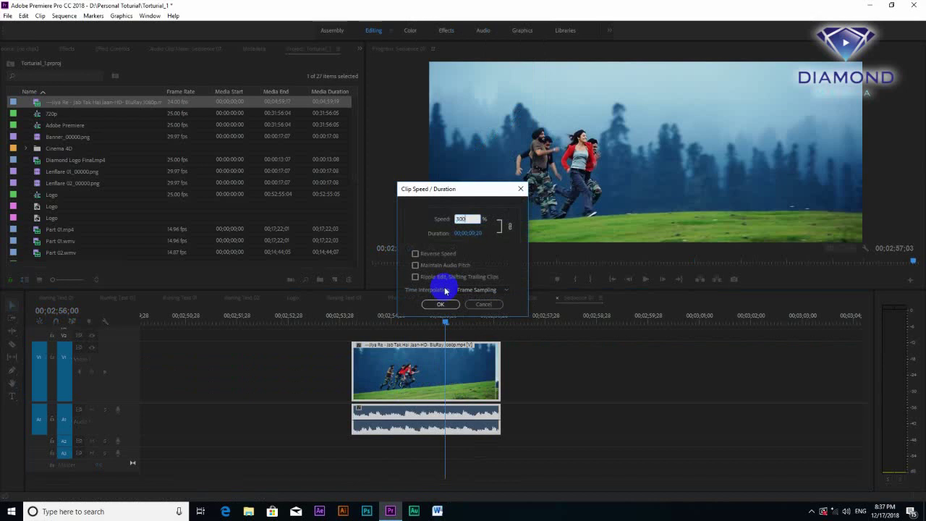
pyautogui.click(440, 304)
# Step: Jump to the sequence start, zoom in, and play the sped-up clip
pyautogui.click(354, 319)
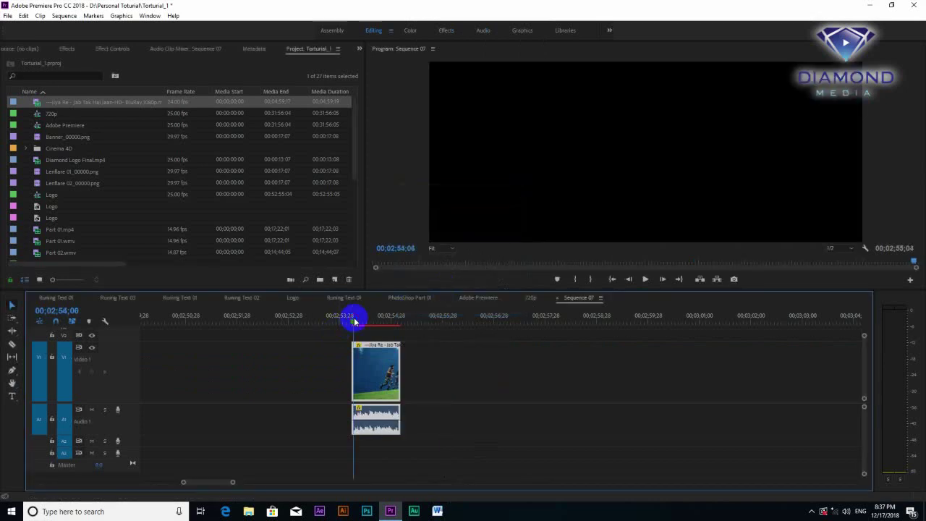
pyautogui.press('Home')
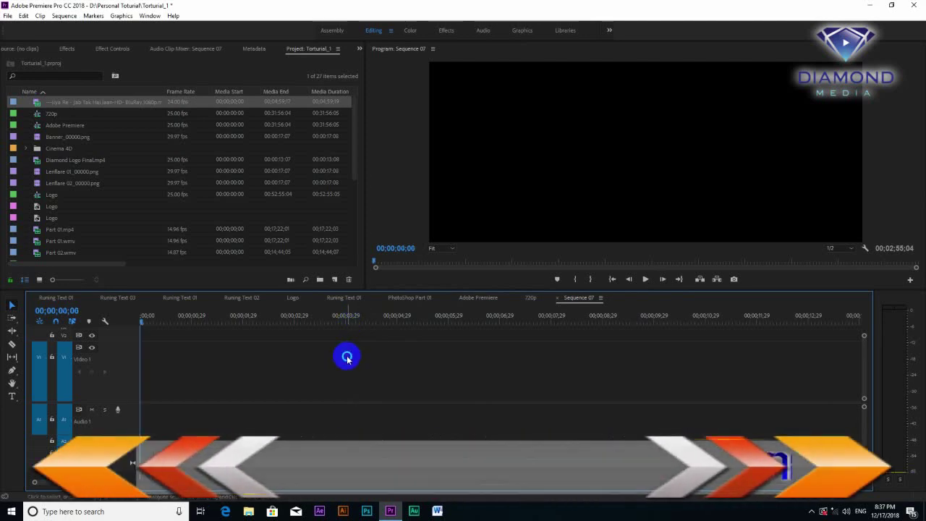
pyautogui.press('=')
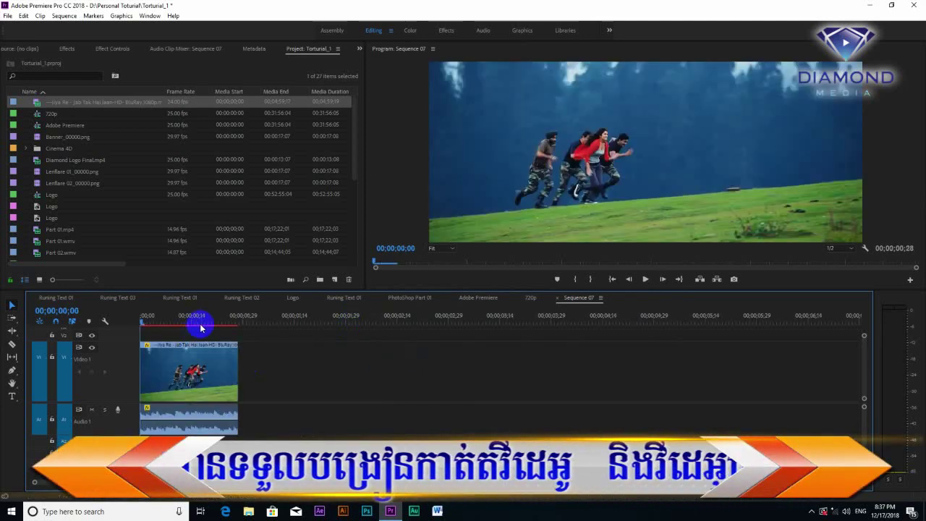
pyautogui.press('=')
pyautogui.press('=')
pyautogui.press('space')
pyautogui.press('space')
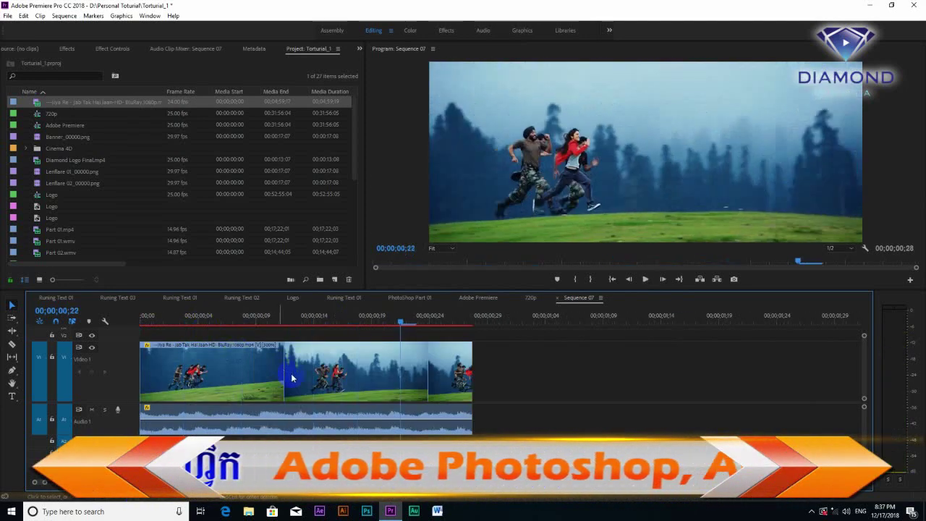
# Step: Apply a slower speed to the running clip and remove the gap beside it
pyautogui.rightClick(276, 375)
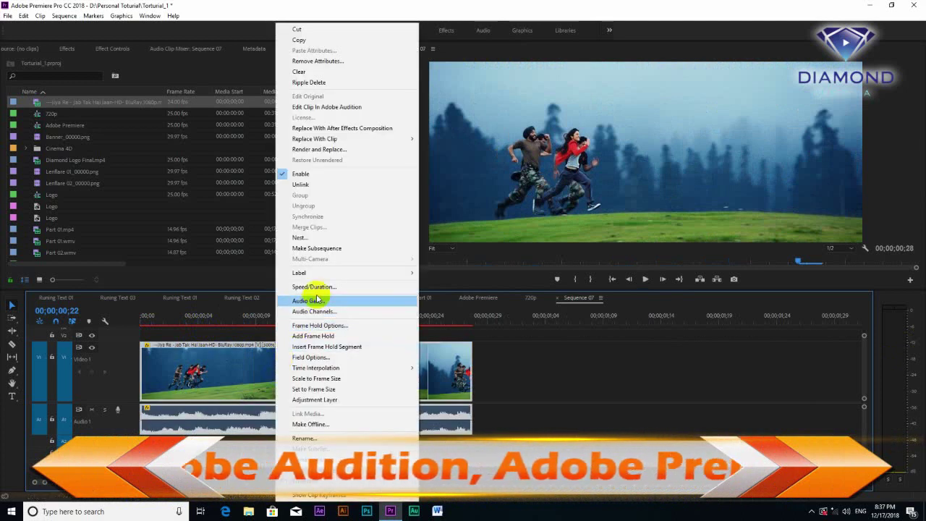
pyautogui.click(320, 285)
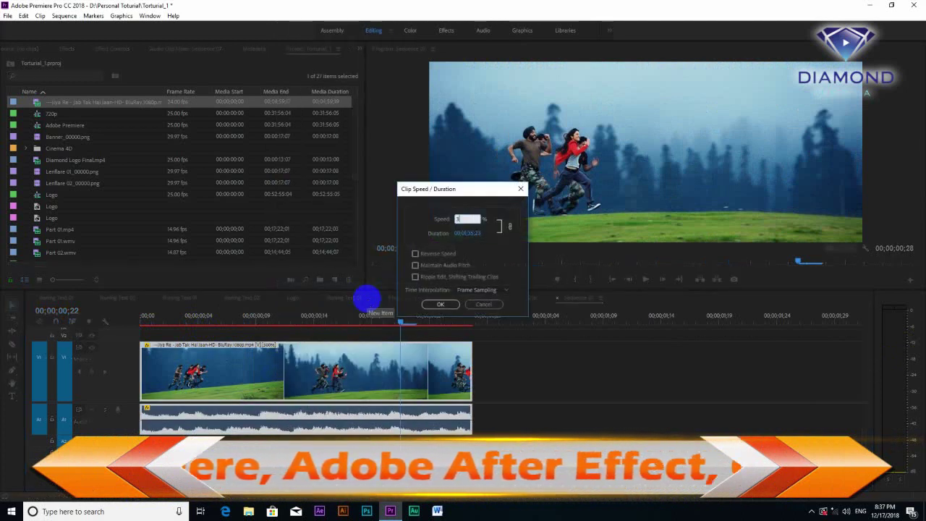
pyautogui.press('Return')
pyautogui.click(317, 347)
pyautogui.press('Delete')
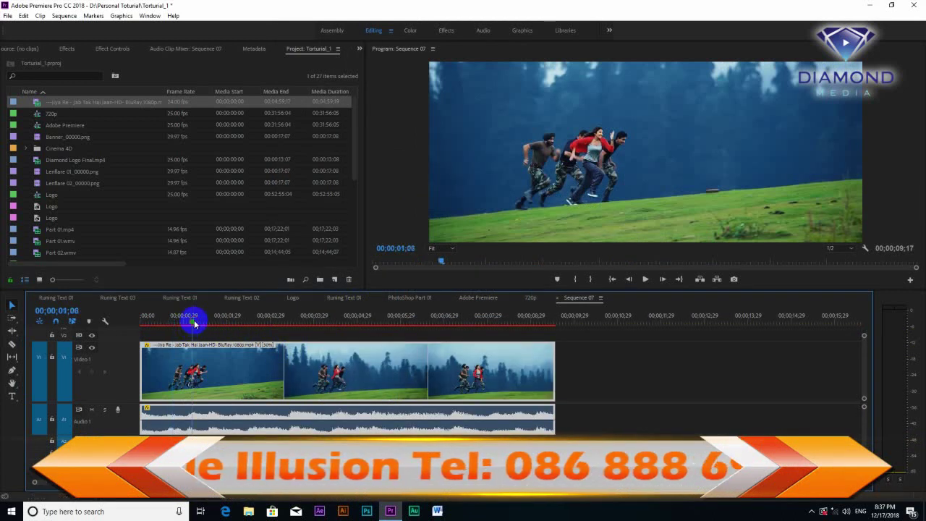
# Step: Play the slowed clip, then undo the speed change and select the empty gap
pyautogui.press('space')
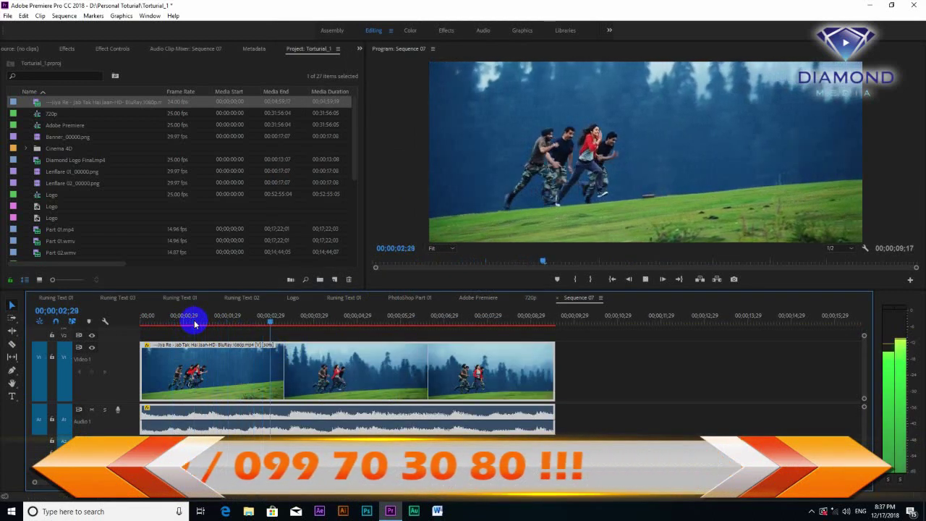
pyautogui.press('space')
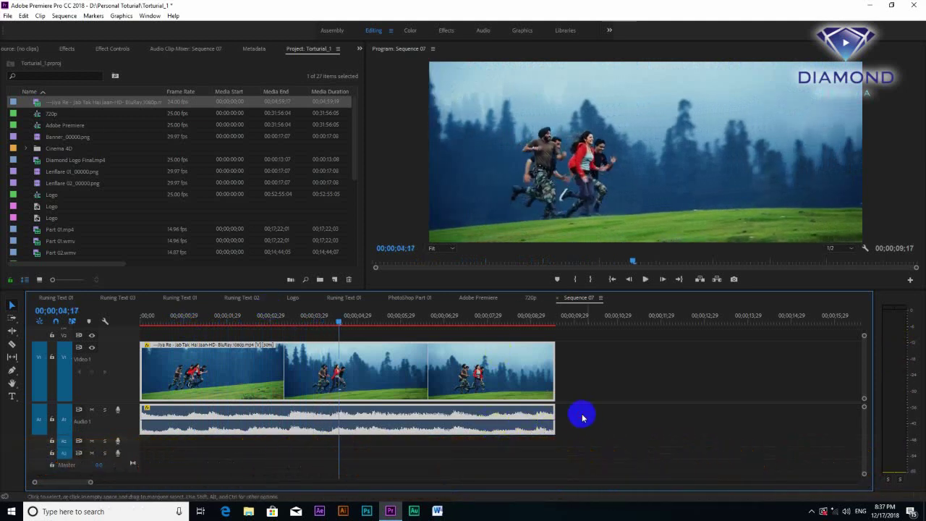
pyautogui.click(533, 428)
pyautogui.hotkey('ctrl', 'z')
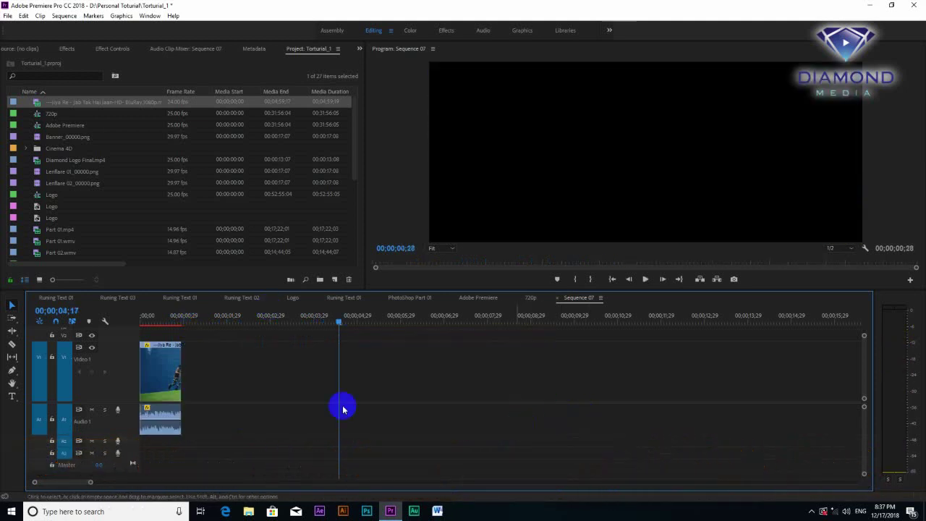
pyautogui.click(250, 318)
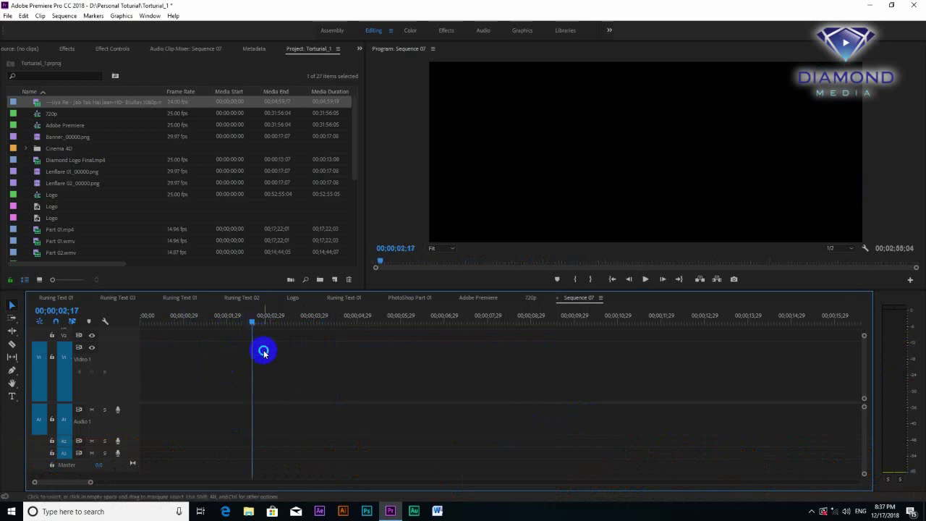
# Step: Ripple-delete the leading gap, slow the running clip to about 00;00;02;26, and play it
pyautogui.rightClick(274, 358)
pyautogui.click(297, 357)
pyautogui.rightClick(165, 381)
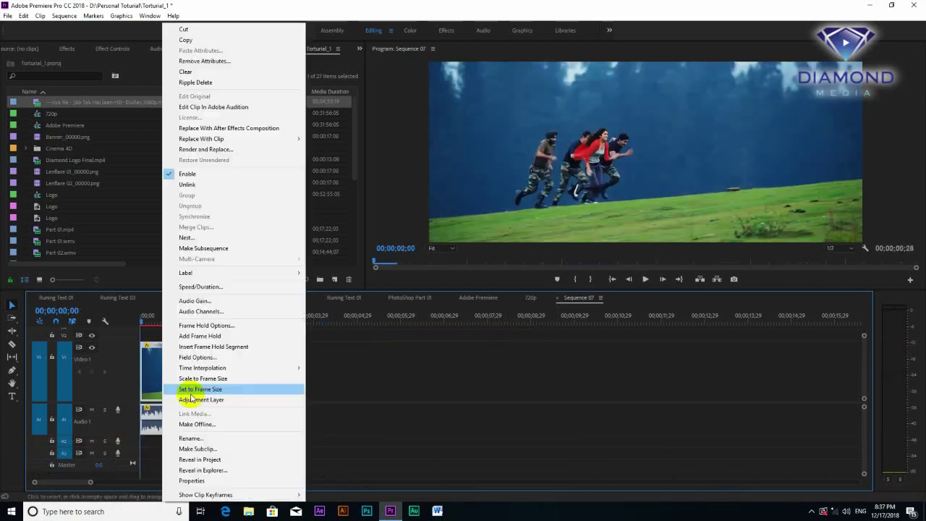
pyautogui.click(216, 287)
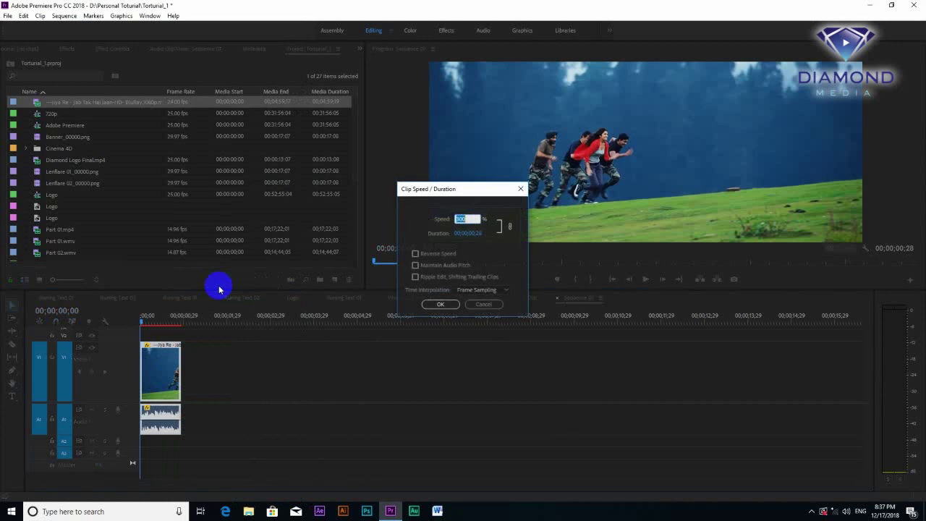
pyautogui.press('Return')
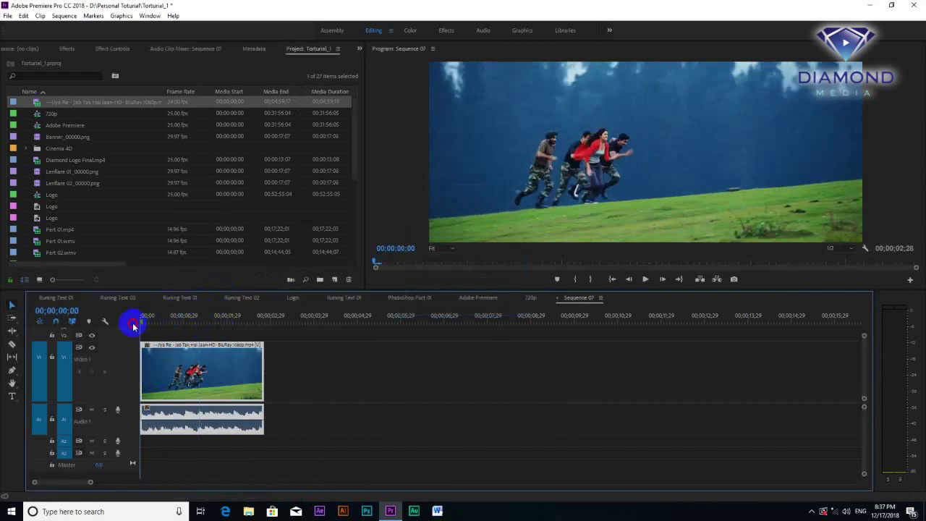
pyautogui.press('space')
pyautogui.press('space')
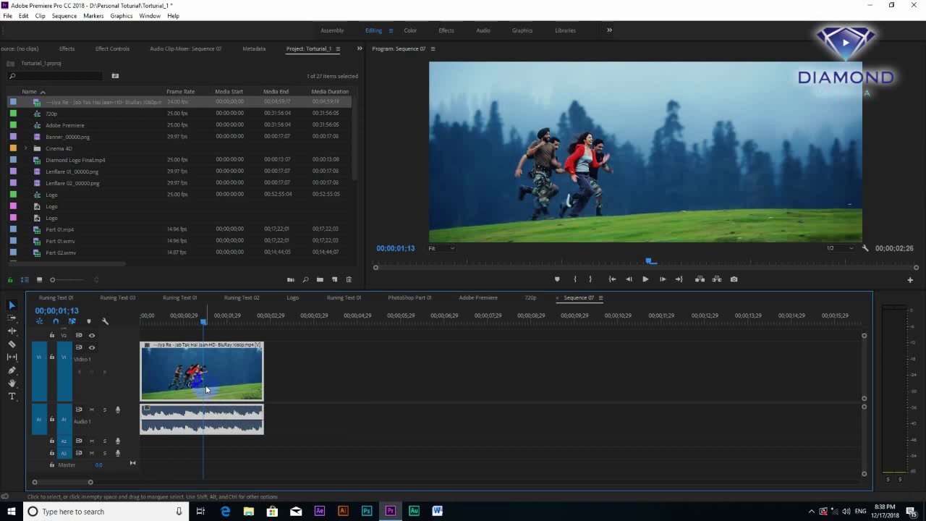
# Step: Reverse the running clip's speed and play it from the sequence start
pyautogui.rightClick(213, 376)
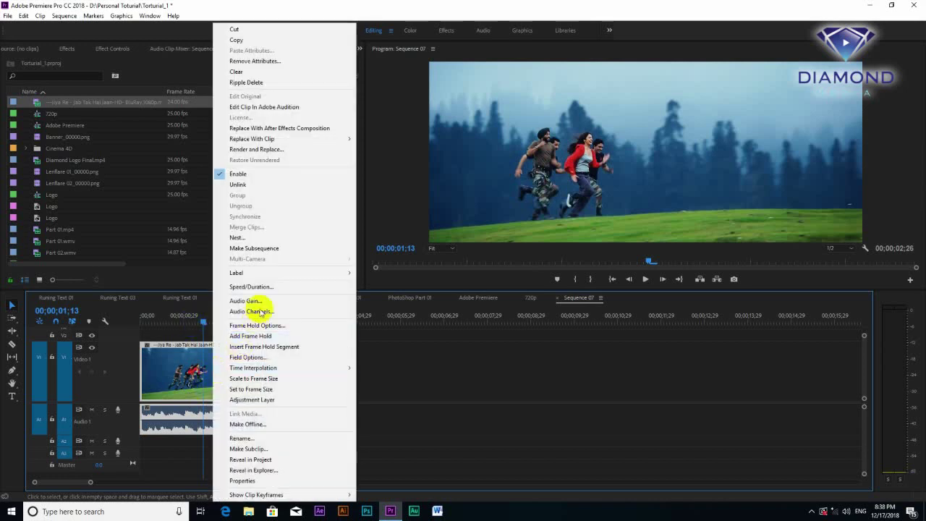
pyautogui.click(265, 287)
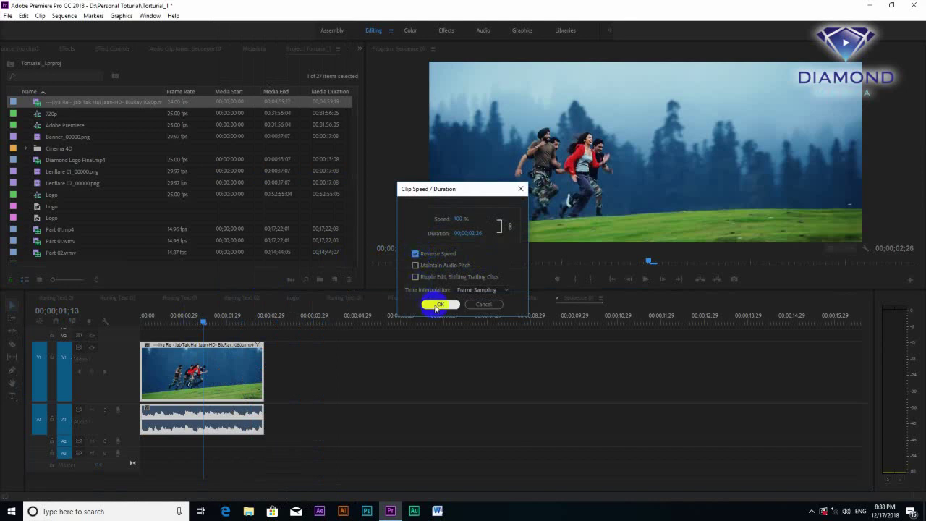
pyautogui.moveTo(175, 323); pyautogui.dragTo(124, 331)
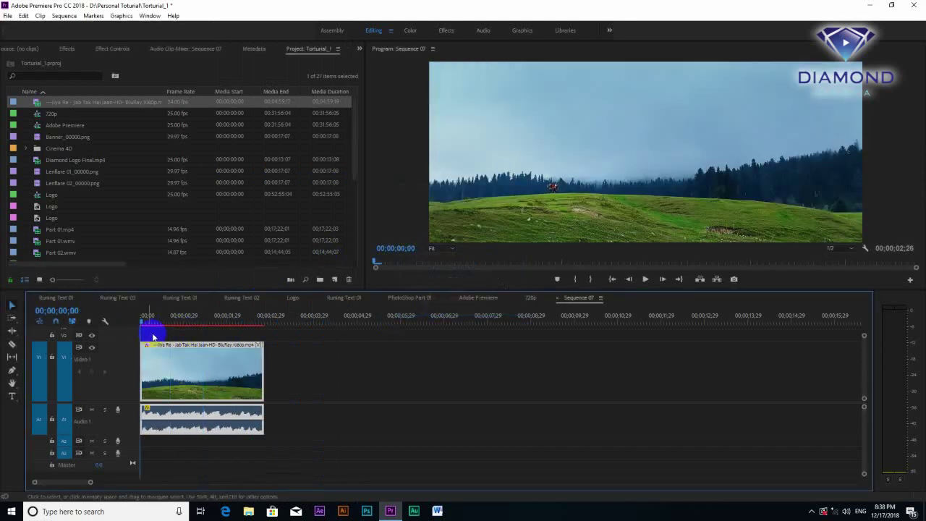
pyautogui.press('space')
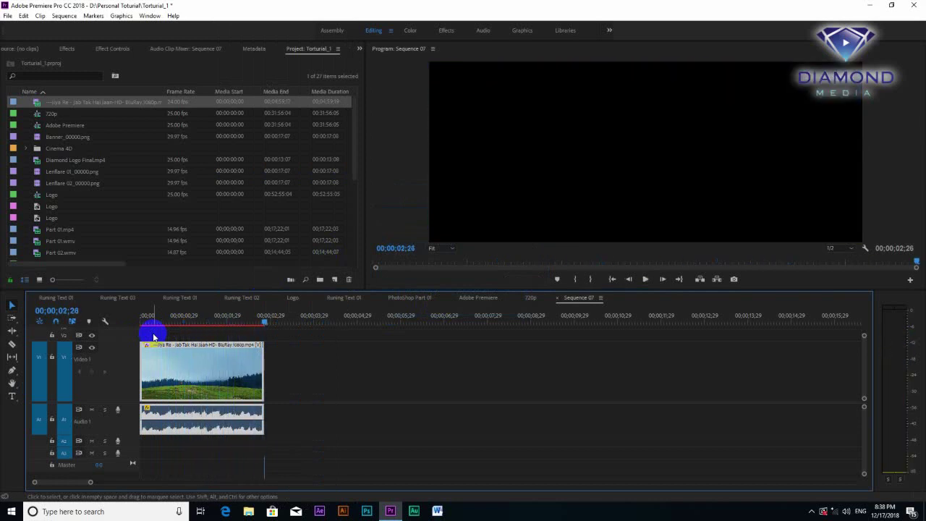
pyautogui.moveTo(181, 320); pyautogui.dragTo(137, 323)
pyautogui.press('space')
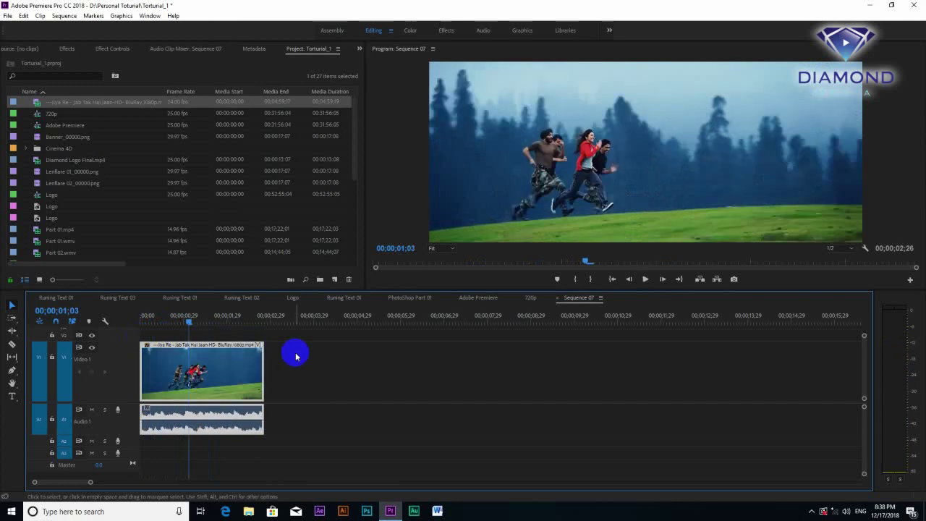
# Step: Undo the edits to restore the full-length original movie clip
pyautogui.press('w')
pyautogui.press('q')
pyautogui.hotkey('ctrl', 'z')
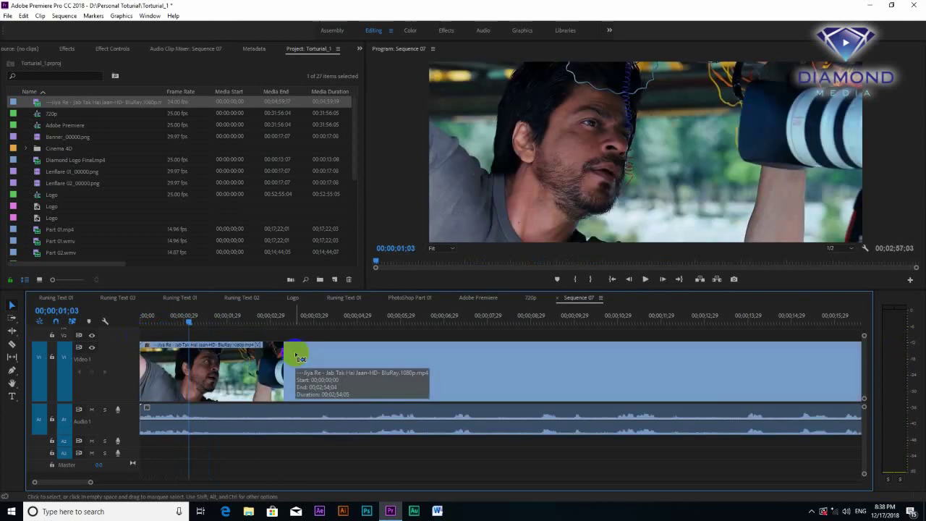
pyautogui.press('-')
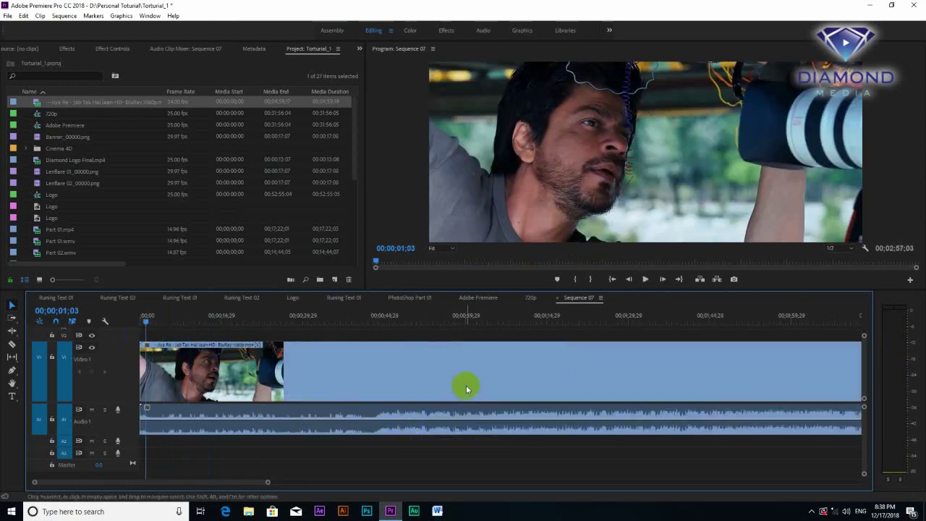
# Step: Zoom the timeline and move the playhead from about 1:11 back to about 34 seconds
pyautogui.press('-')
pyautogui.press('-')
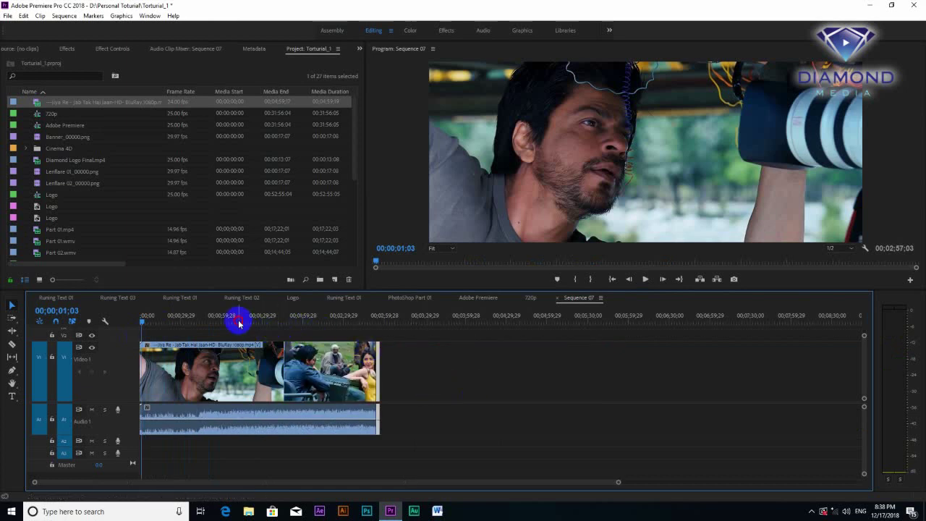
pyautogui.click(239, 321)
pyautogui.press('=')
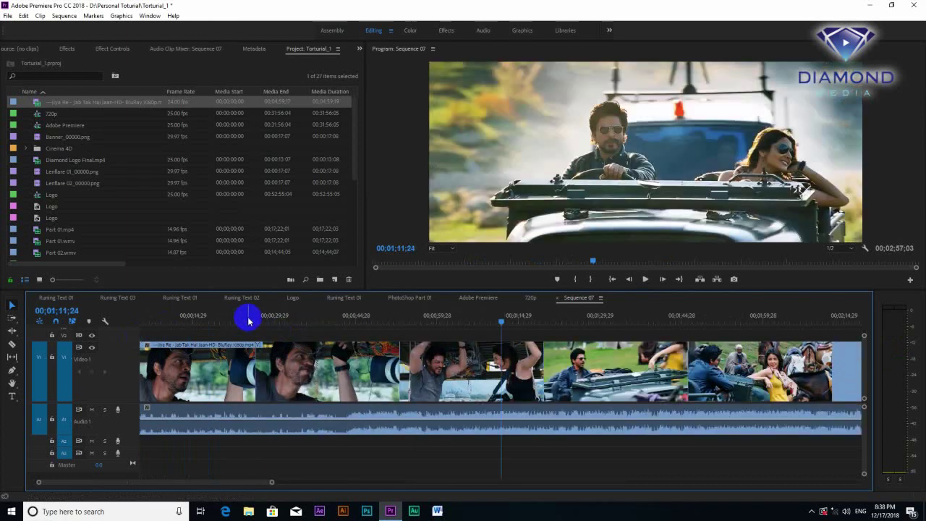
pyautogui.moveTo(389, 324); pyautogui.dragTo(299, 354)
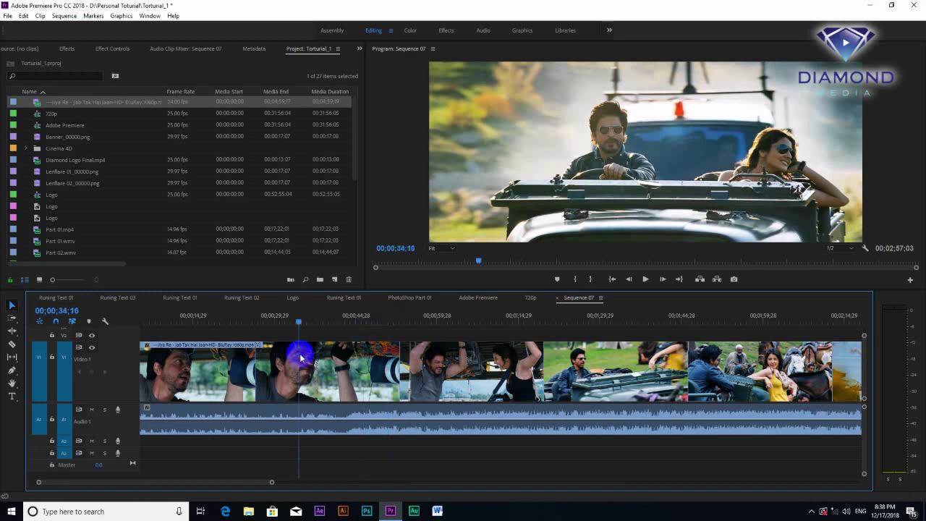
pyautogui.press('-')
# Step: Trim the movie clip's end so the sequence finishes at 00;02;54;05
pyautogui.click(619, 386)
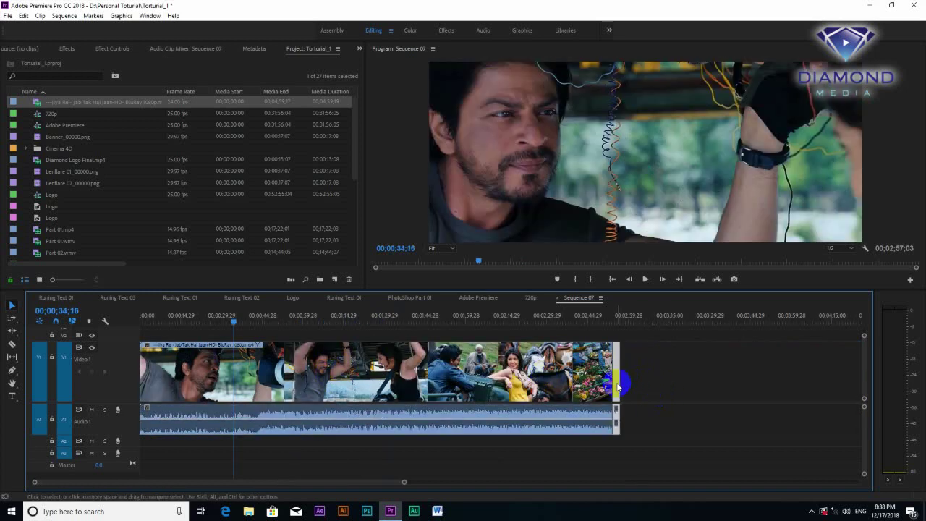
pyautogui.hotkey('ctrl', 'z')
pyautogui.hotkey('ctrl', 'shift', 'z')
pyautogui.press('=')
pyautogui.press('-')
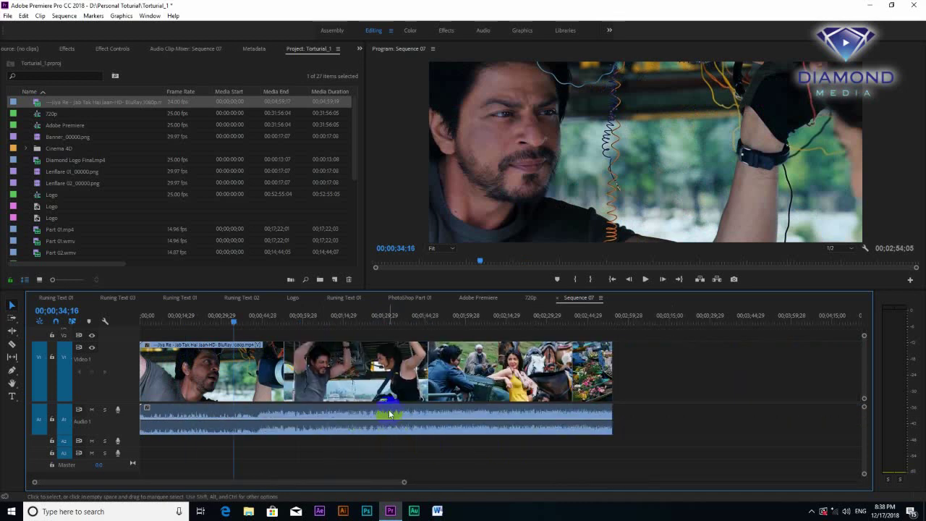
pyautogui.press('-')
pyautogui.press('=')
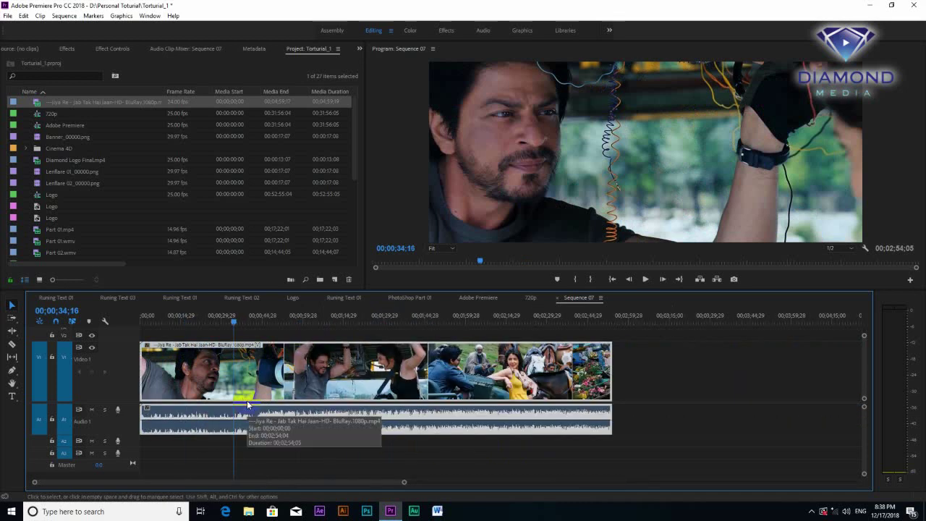
# Step: Play the sequence from around the 50-second mark
pyautogui.press('space')
pyautogui.click(284, 340)
pyautogui.click(277, 315)
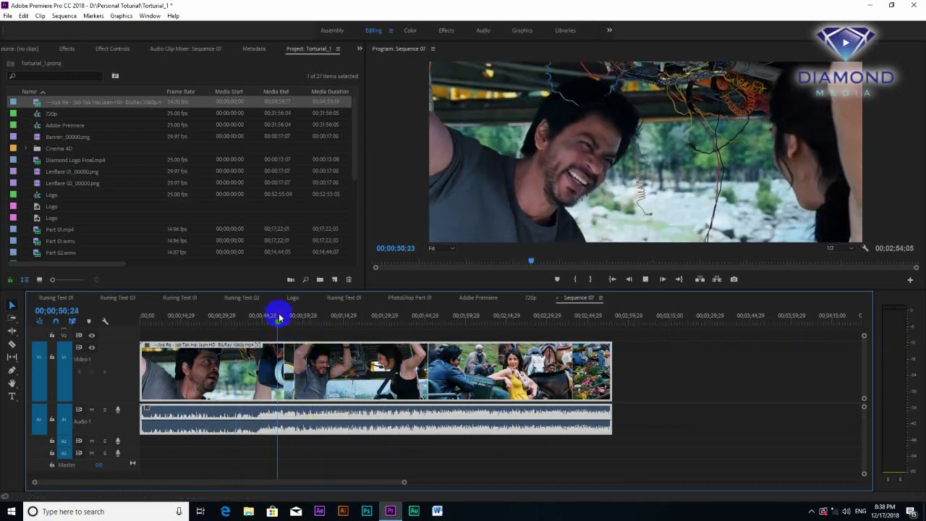
pyautogui.moveTo(311, 372); pyautogui.dragTo(226, 391)
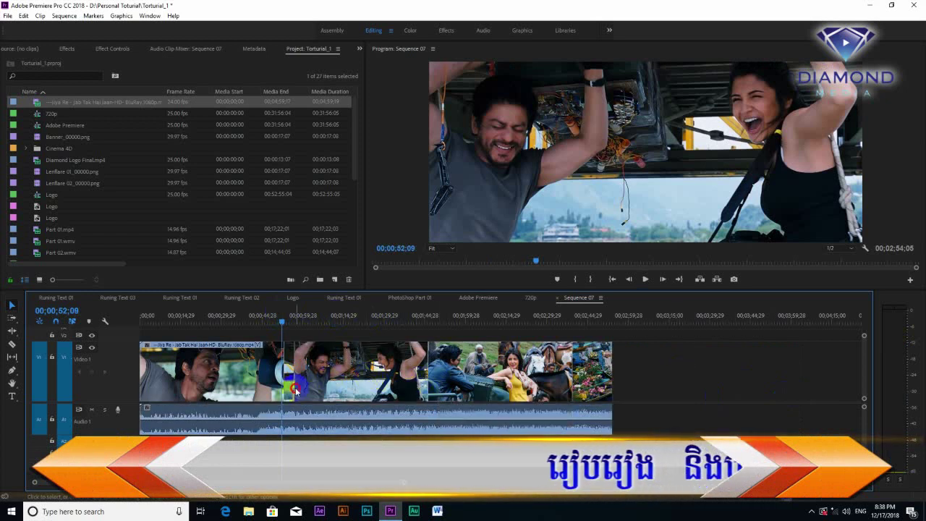
# Step: Unlink the movie clip's video and audio, test offsetting the video, undo, then select the A1 audio
pyautogui.click(293, 387)
pyautogui.rightClick(295, 387)
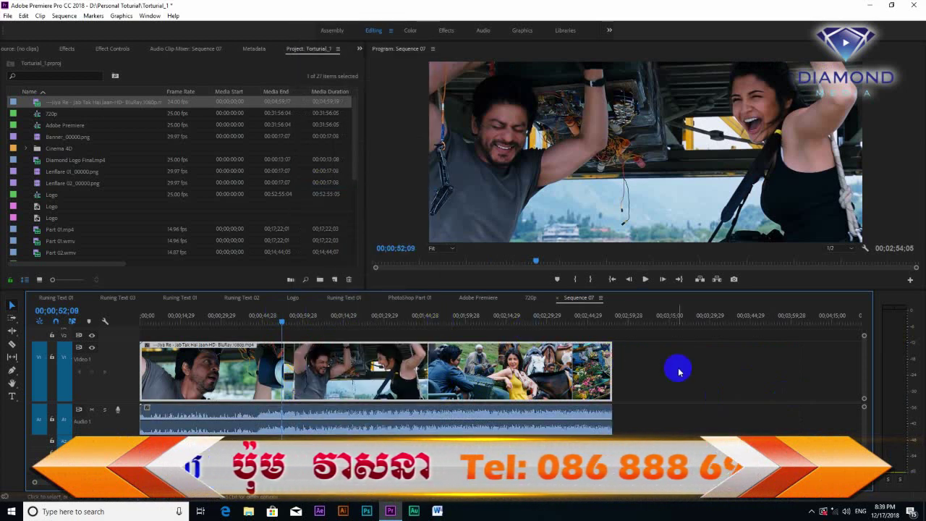
pyautogui.moveTo(459, 367); pyautogui.dragTo(600, 365)
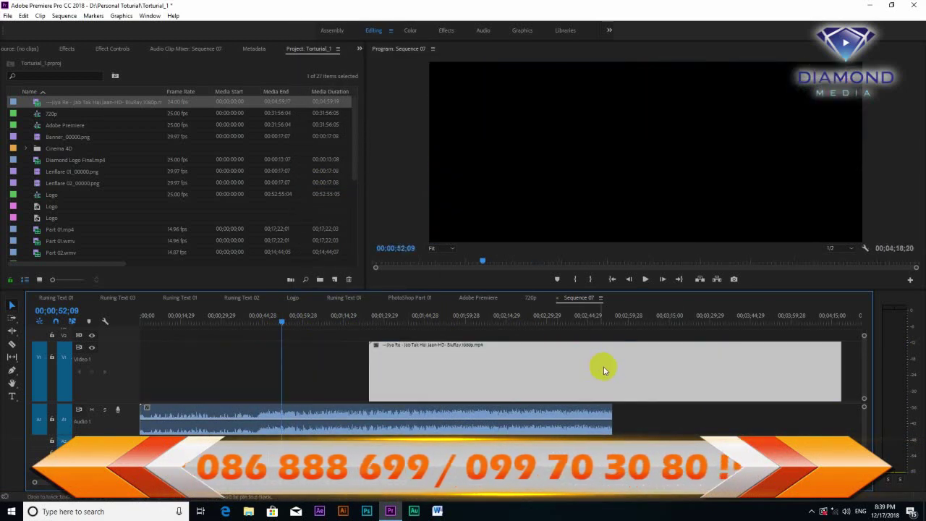
pyautogui.hotkey('ctrl', 'z')
pyautogui.click(382, 410)
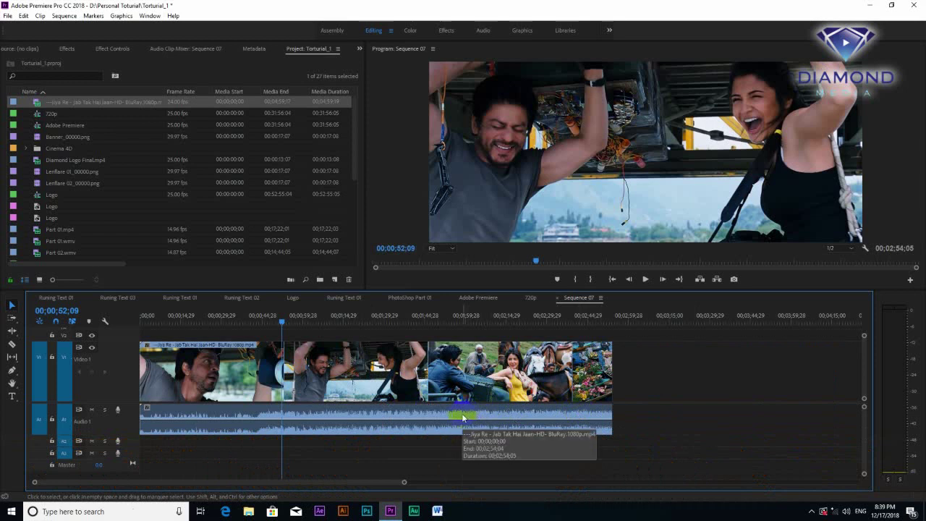
# Step: Scrub through the song and park the playhead at 57 seconds
pyautogui.moveTo(284, 320); pyautogui.dragTo(304, 346)
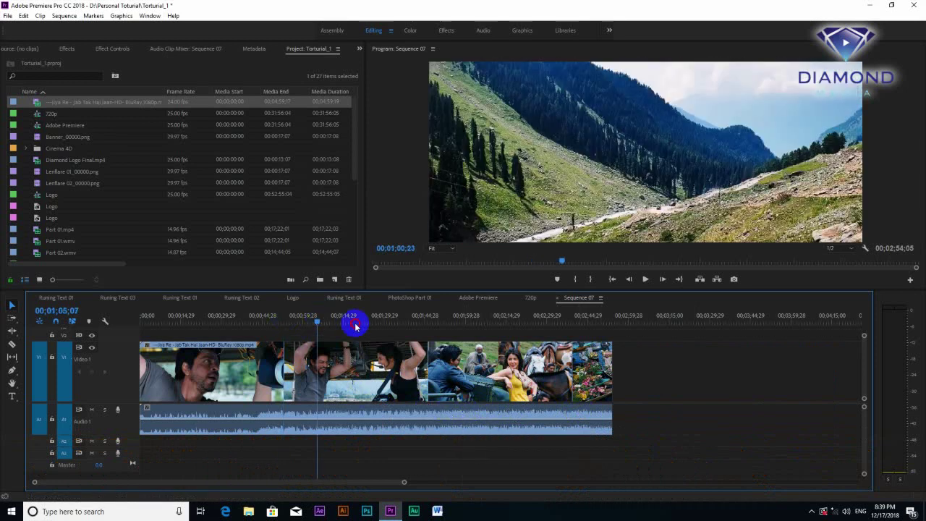
pyautogui.moveTo(304, 347); pyautogui.dragTo(211, 364)
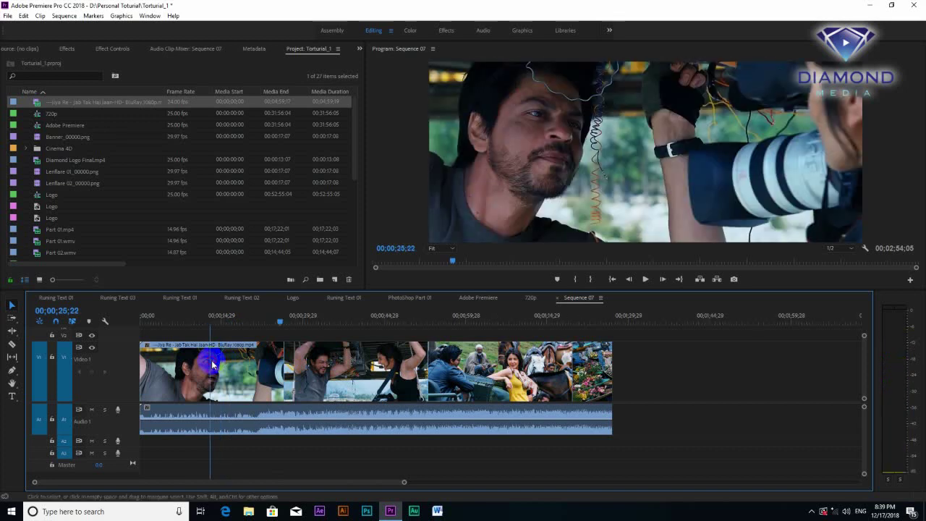
pyautogui.press('=')
pyautogui.press('-')
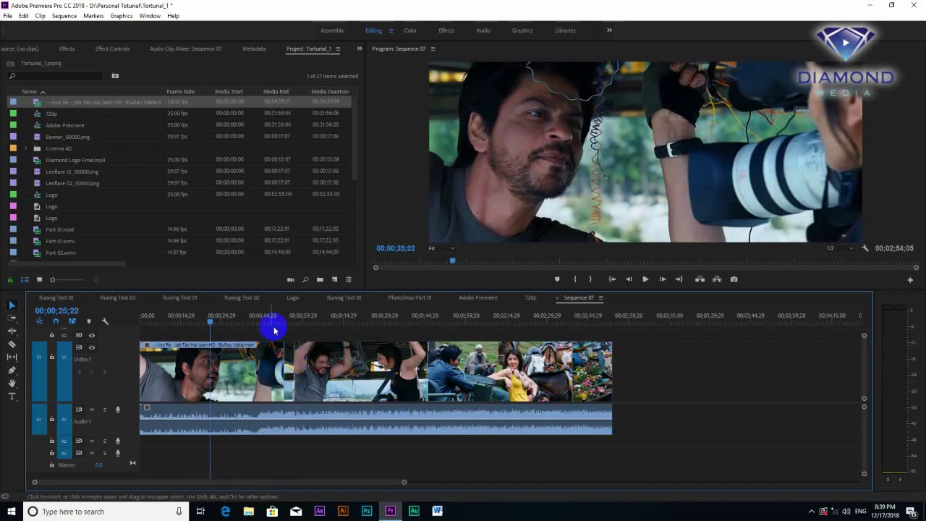
pyautogui.click(294, 321)
pyautogui.moveTo(294, 321); pyautogui.dragTo(295, 321)
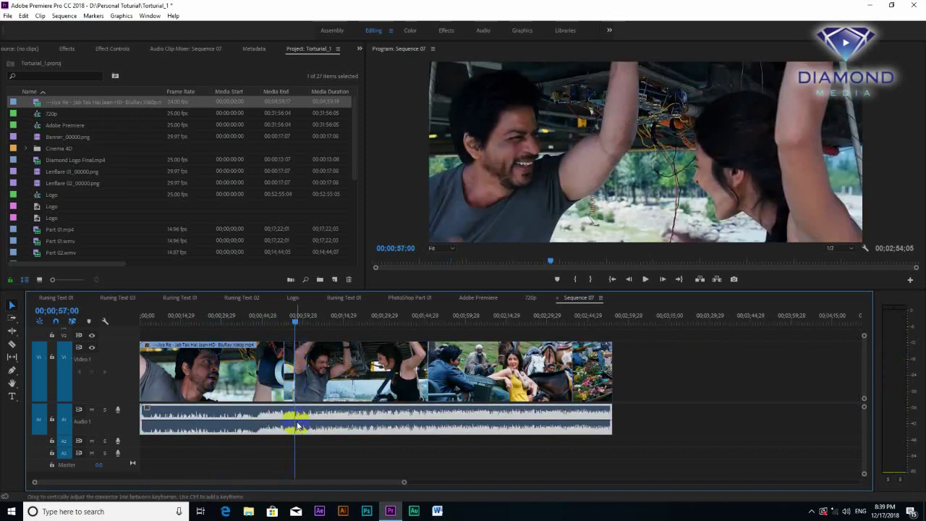
# Step: Check the A1 clip's Audio Gain settings without changes and listen to the audio
pyautogui.rightClick(297, 424)
pyautogui.click(339, 319)
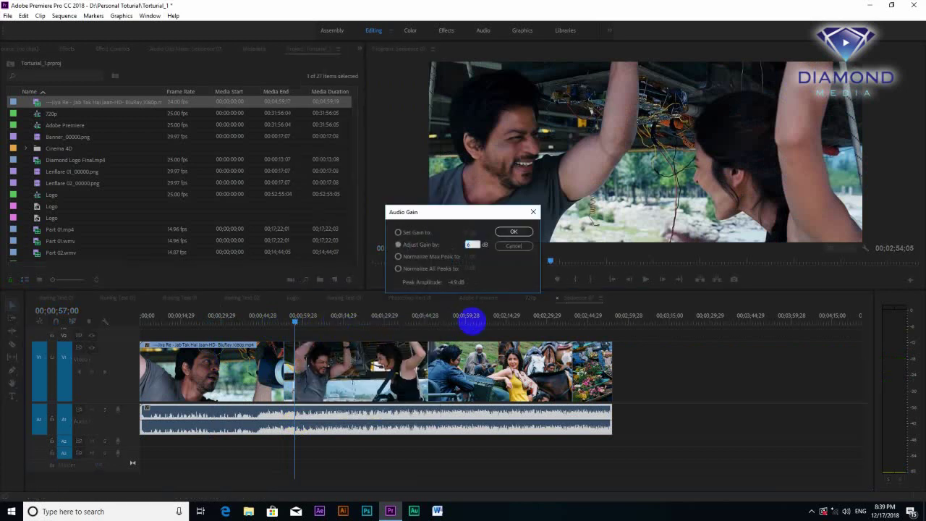
pyautogui.press('Return')
pyautogui.press('space')
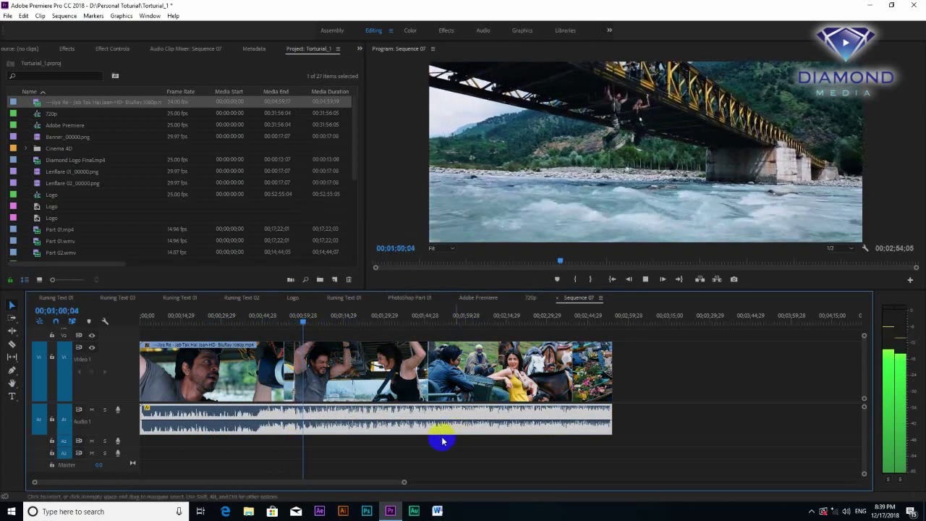
# Step: Raise the A1 clip's audio gain and play to hear the louder song
pyautogui.rightClick(355, 434)
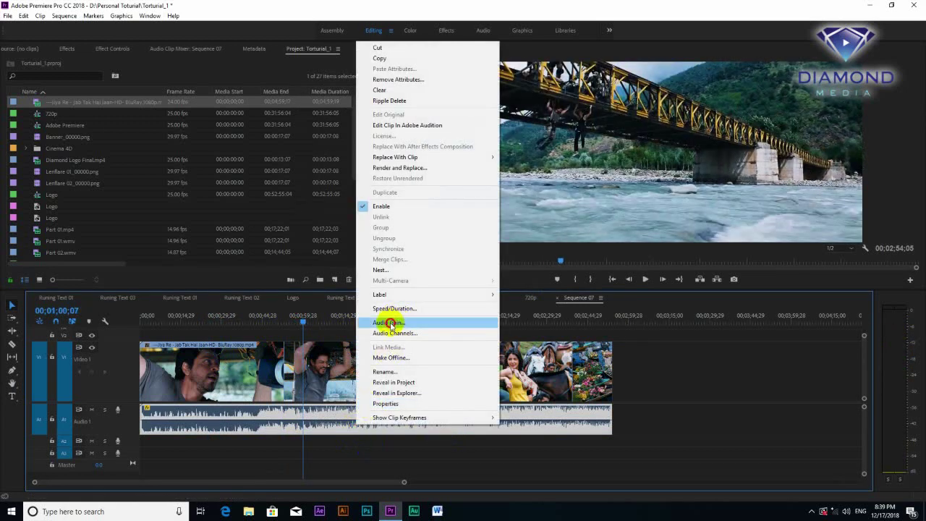
pyautogui.click(390, 323)
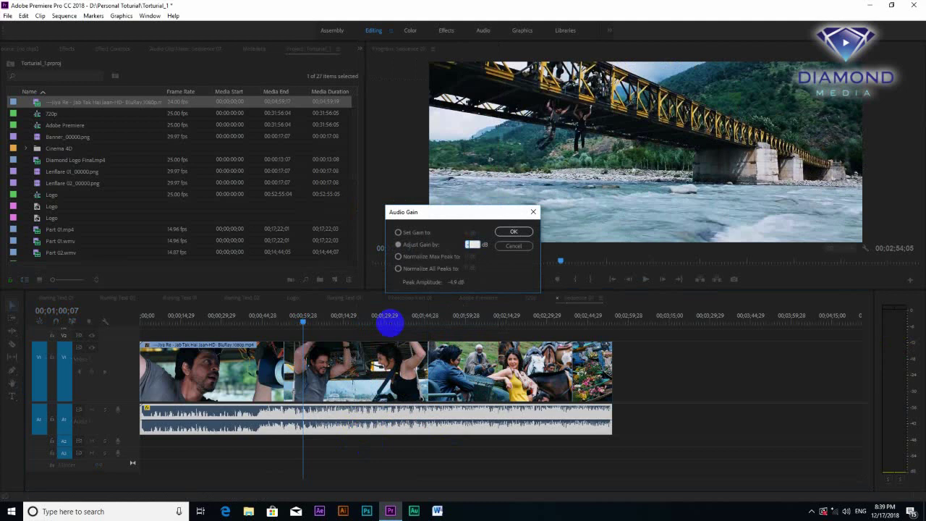
pyautogui.press('Return')
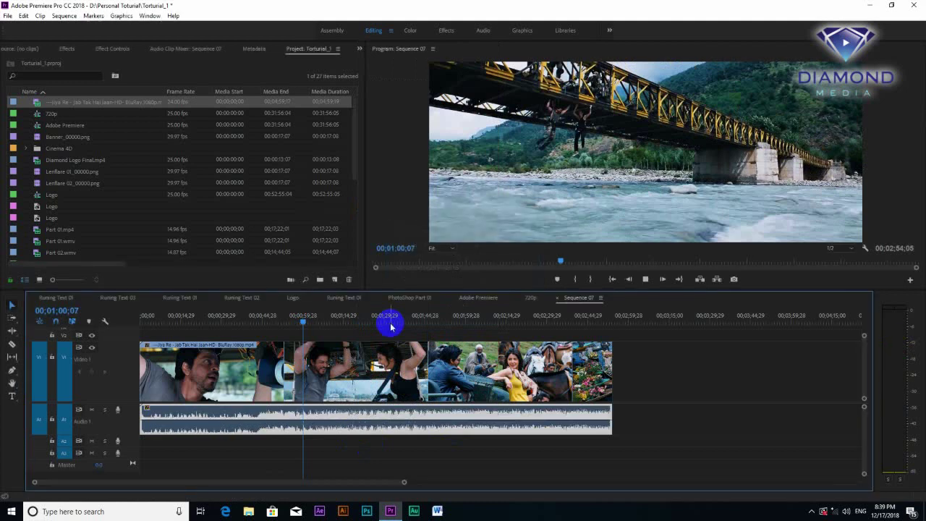
pyautogui.press('space')
pyautogui.press('space')
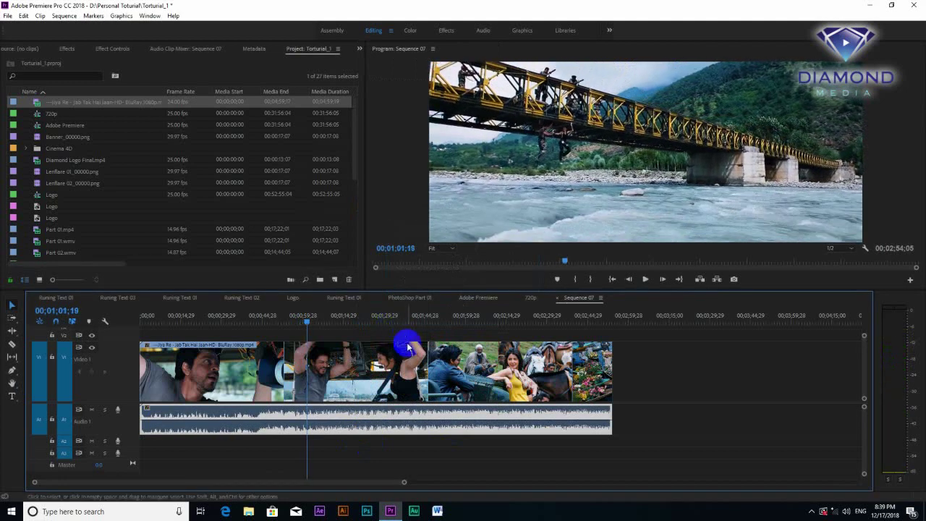
pyautogui.click(440, 316)
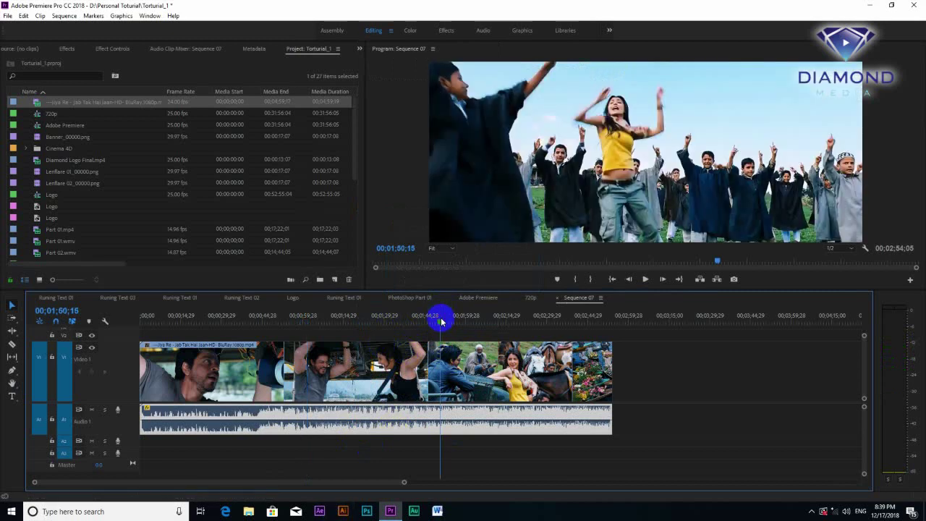
pyautogui.press('space')
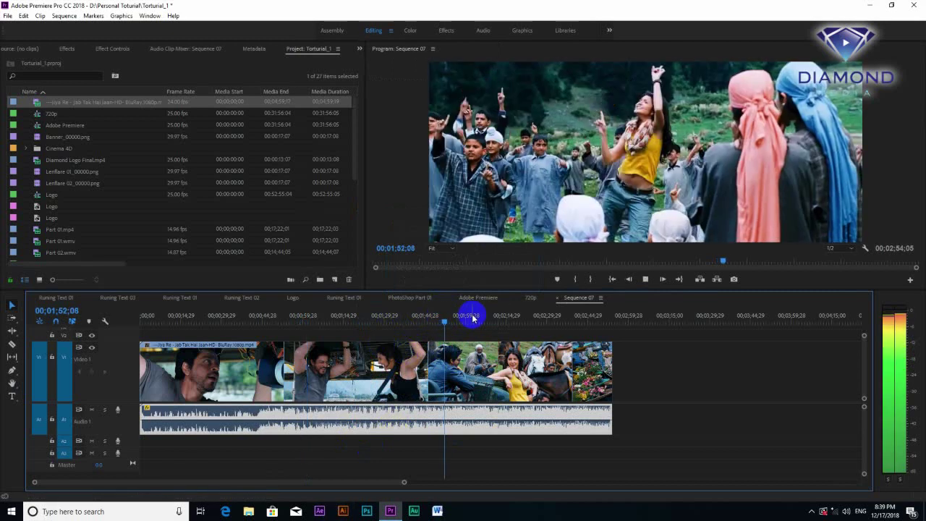
pyautogui.press('space')
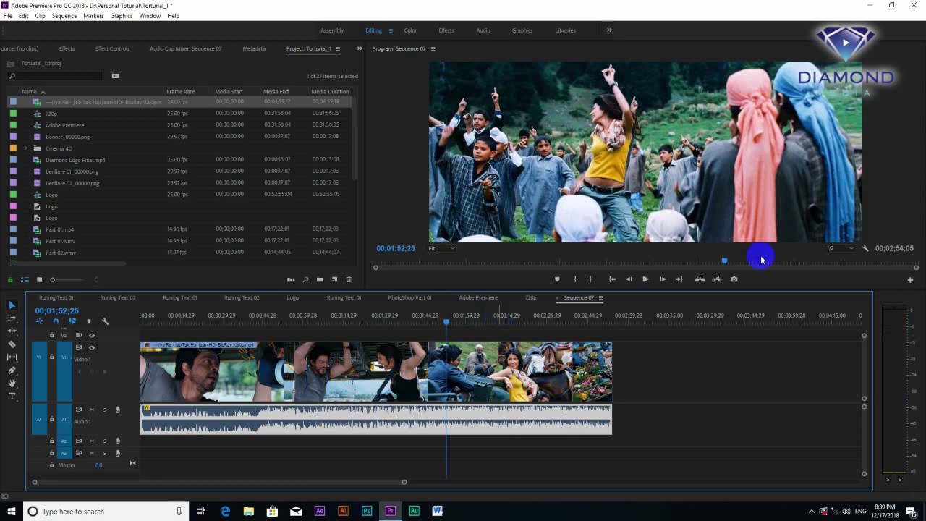
pyautogui.click(914, 329)
pyautogui.press('space')
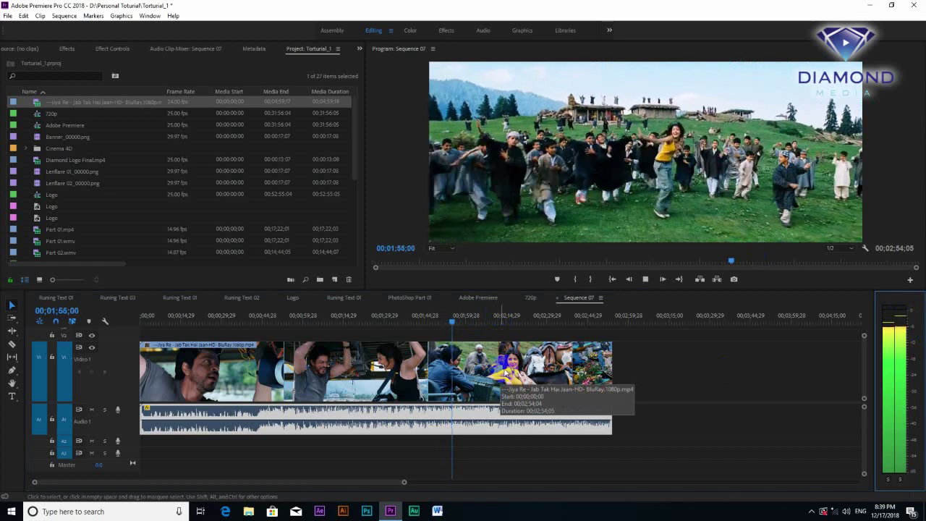
pyautogui.press('space')
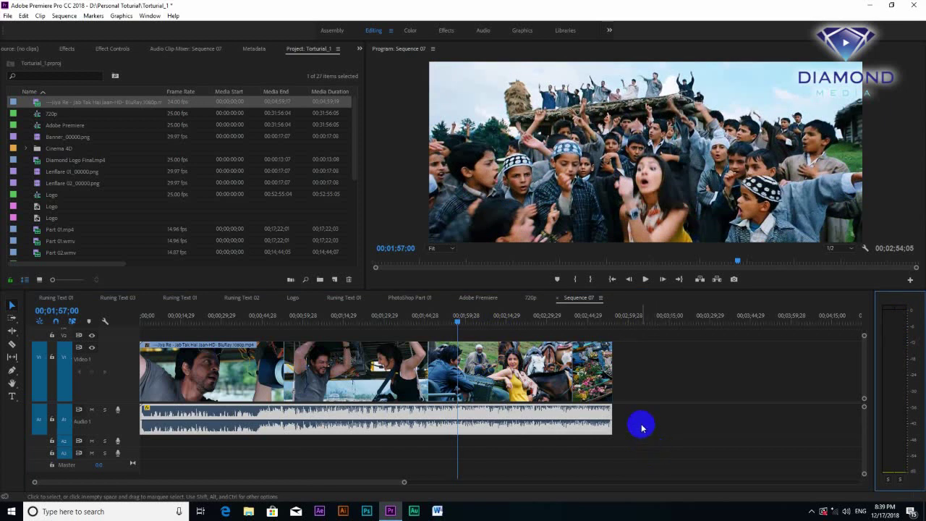
pyautogui.press('=')
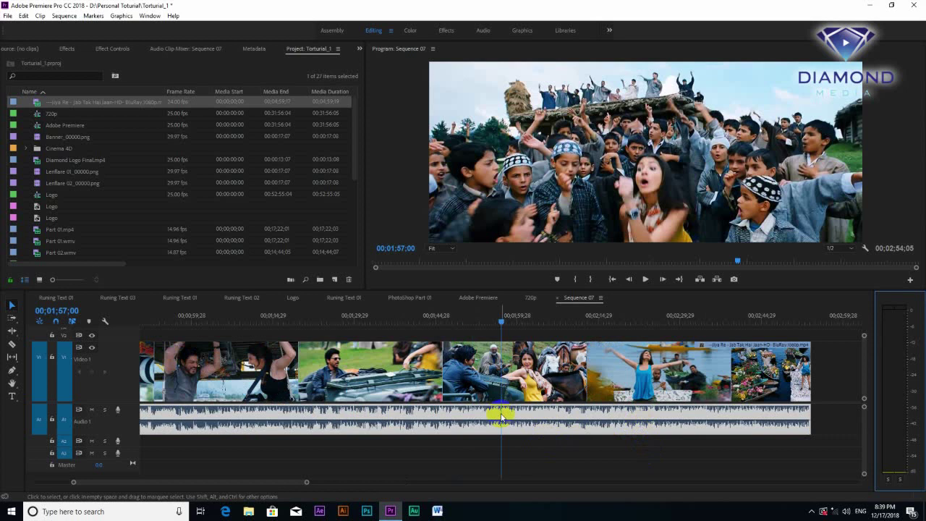
# Step: Select the song clip on the timeline and play the sequence, stopping at 2:03
pyautogui.click(669, 398)
pyautogui.click(827, 377)
pyautogui.click(758, 416)
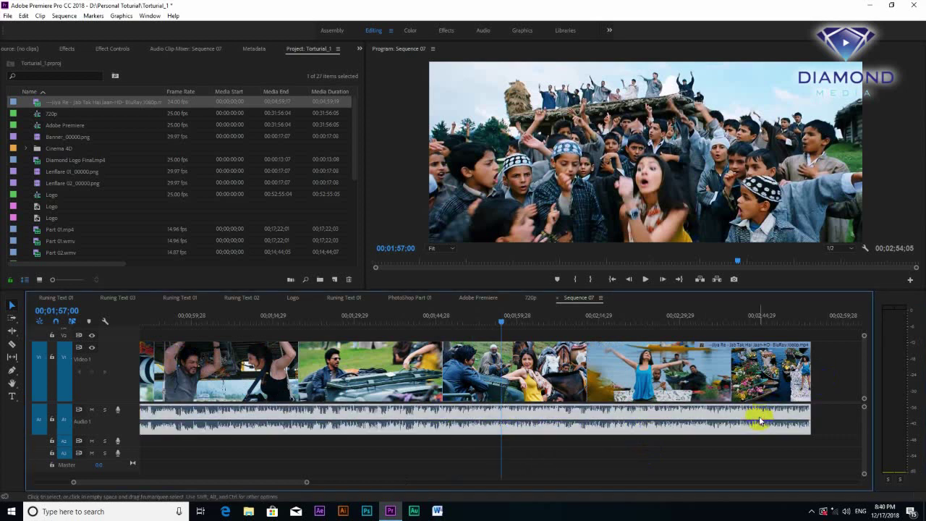
pyautogui.rightClick(524, 418)
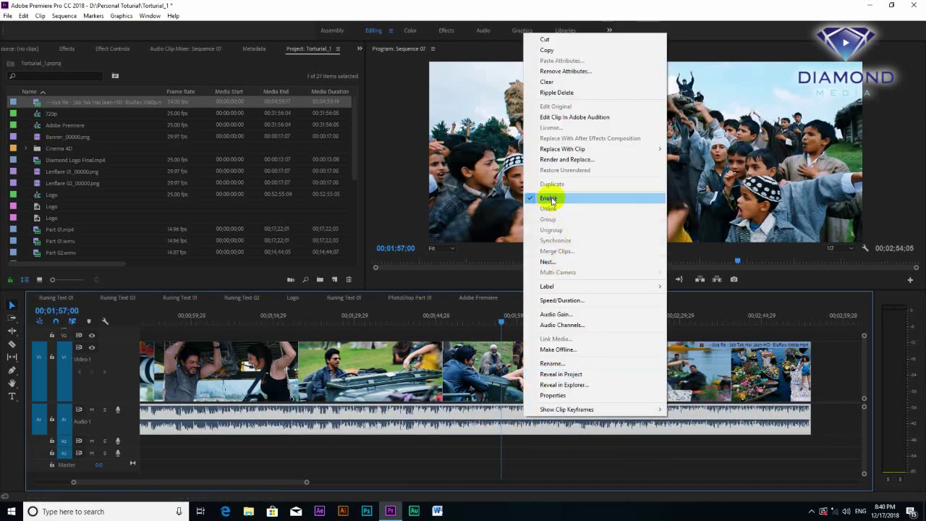
pyautogui.click(552, 197)
pyautogui.press('space')
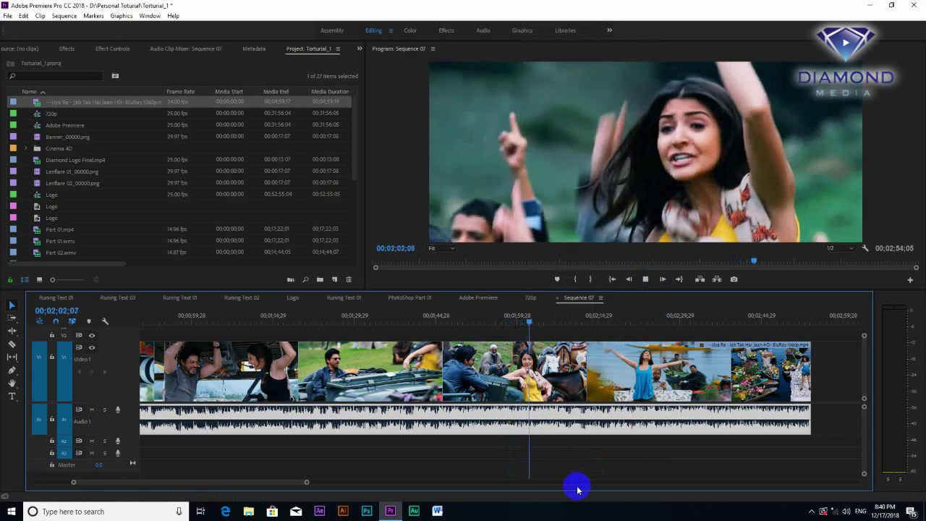
pyautogui.press('space')
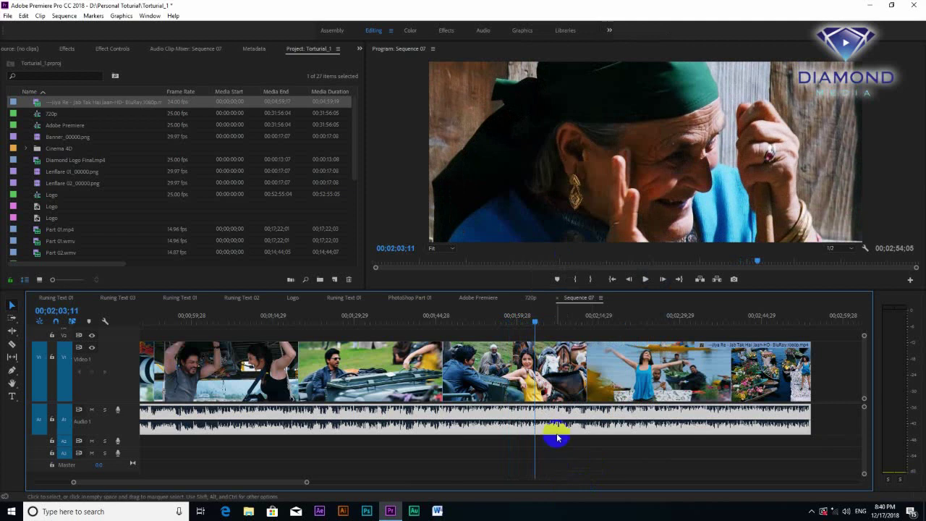
# Step: Unlink the audio from the video and select the A1 audio clip alone near 1:11
pyautogui.rightClick(558, 414)
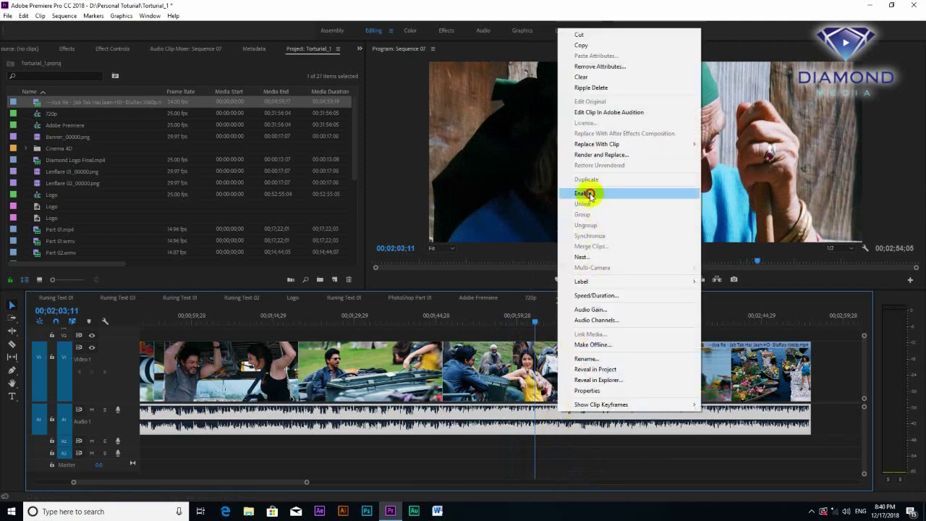
pyautogui.click(590, 197)
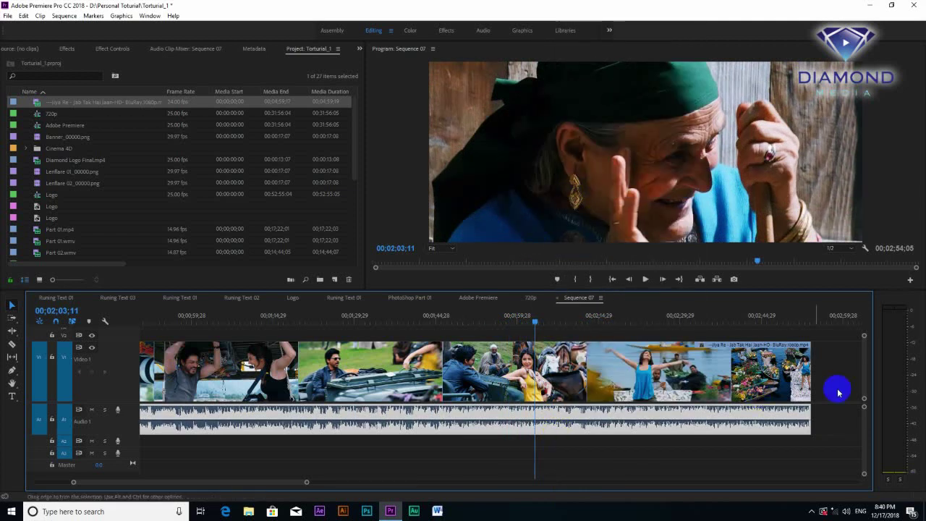
pyautogui.click(426, 418)
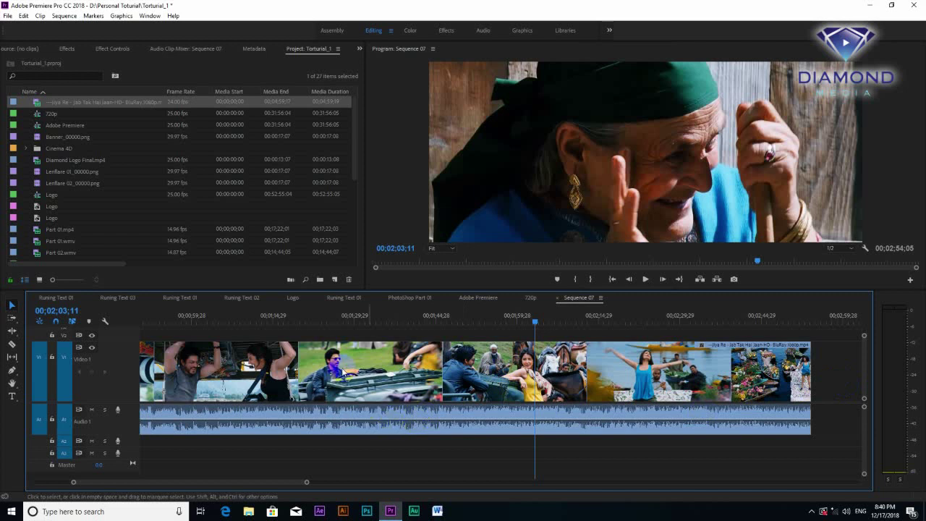
pyautogui.moveTo(338, 322); pyautogui.dragTo(252, 330)
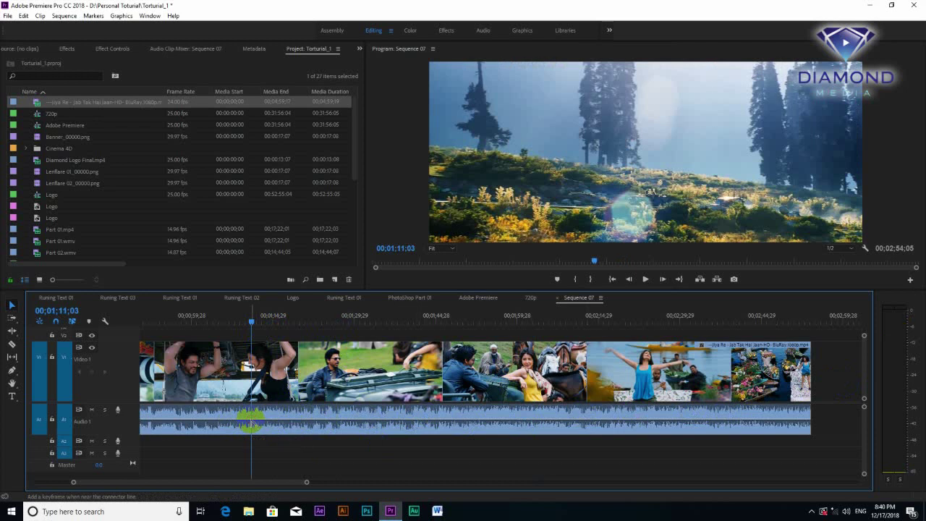
# Step: Add A1 volume keyframes near 1:11 and 1:14, drop the second to -11.18 dB, and play
pyautogui.click(249, 418)
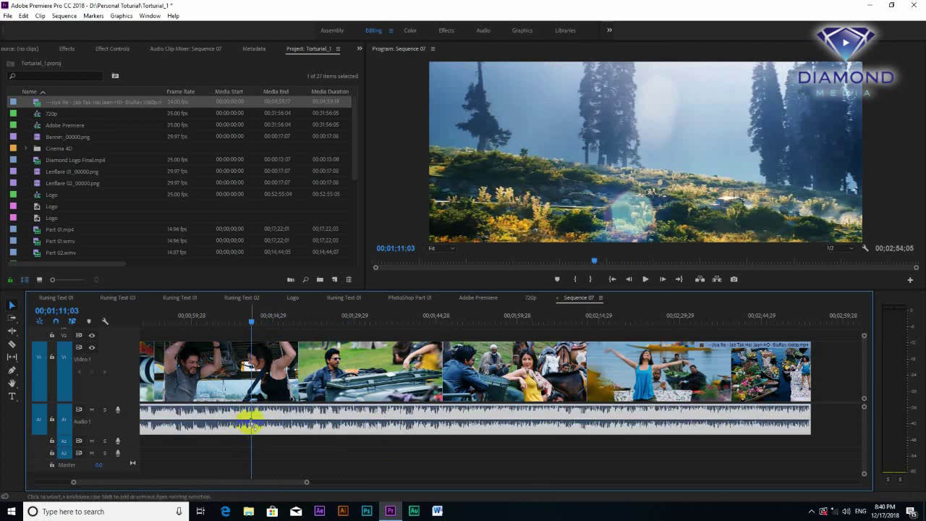
pyautogui.click(276, 321)
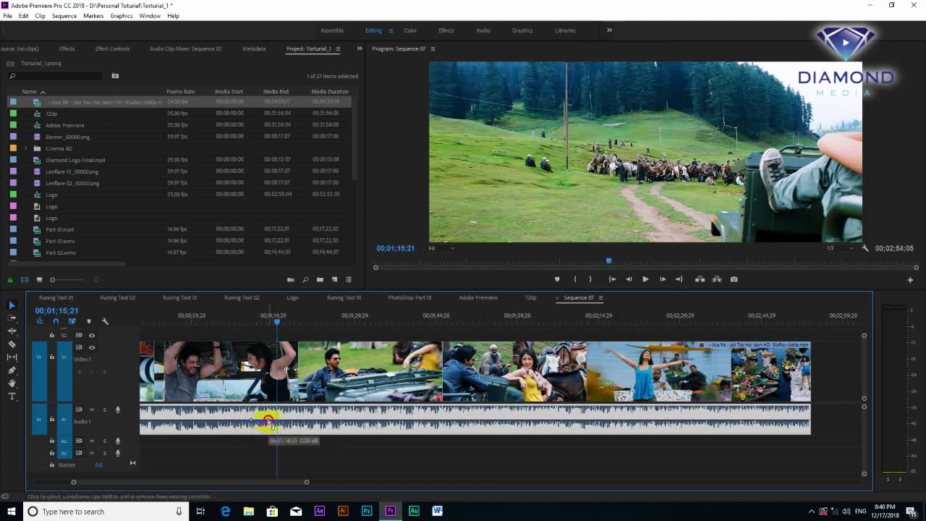
pyautogui.moveTo(268, 421); pyautogui.dragTo(270, 426)
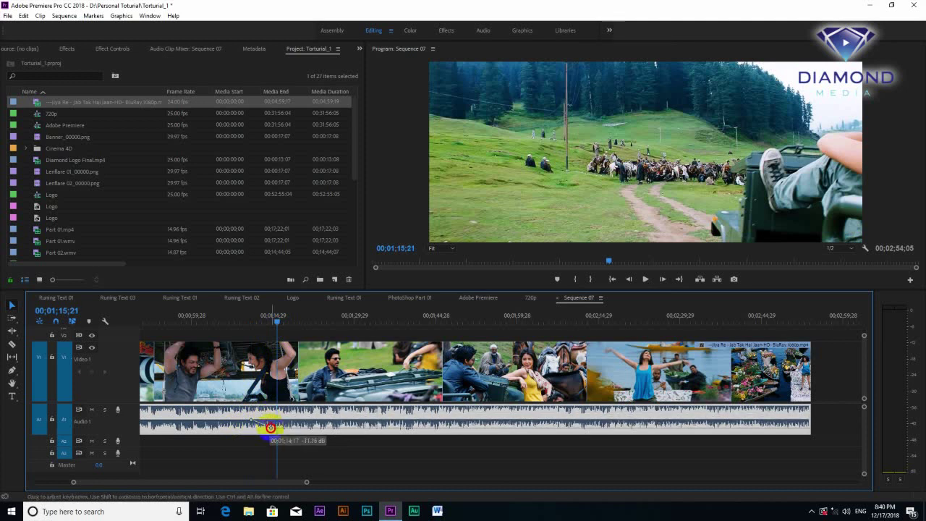
pyautogui.click(230, 318)
pyautogui.press('space')
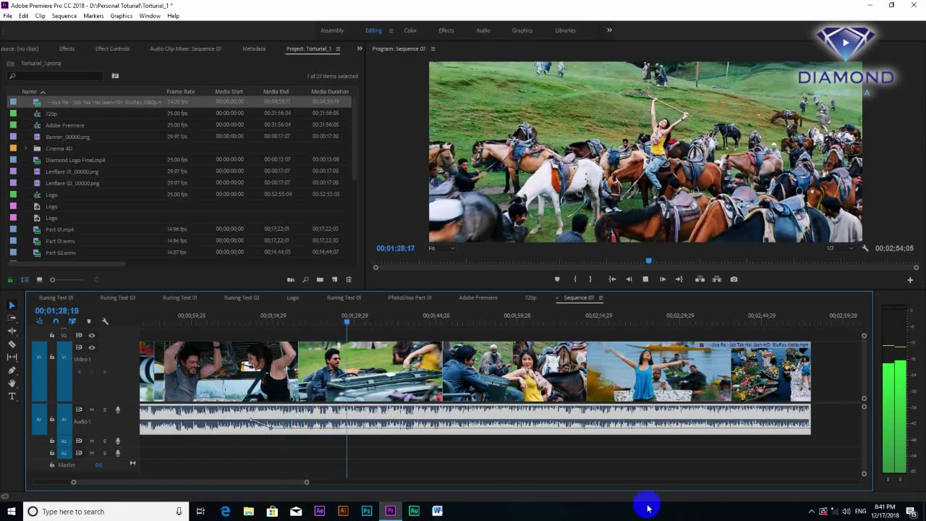
# Step: Lower the dip keyframe to -17.61 dB and replay from about 1:06 to hear it
pyautogui.click(347, 410)
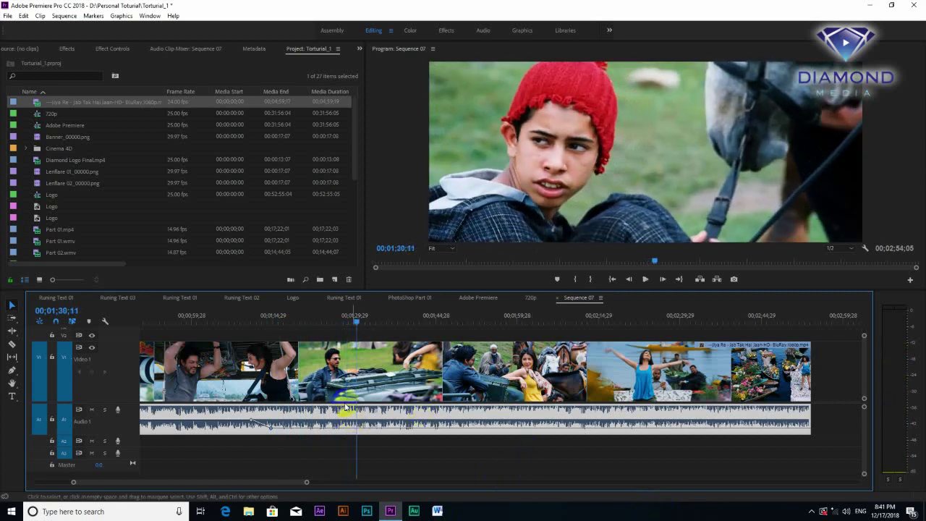
pyautogui.moveTo(354, 323); pyautogui.dragTo(249, 347)
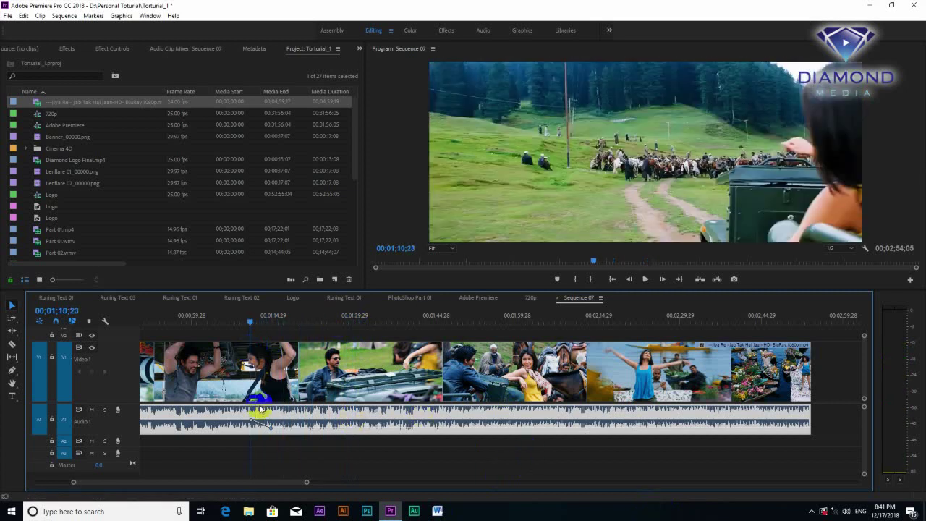
pyautogui.click(270, 431)
pyautogui.moveTo(269, 428); pyautogui.dragTo(260, 431)
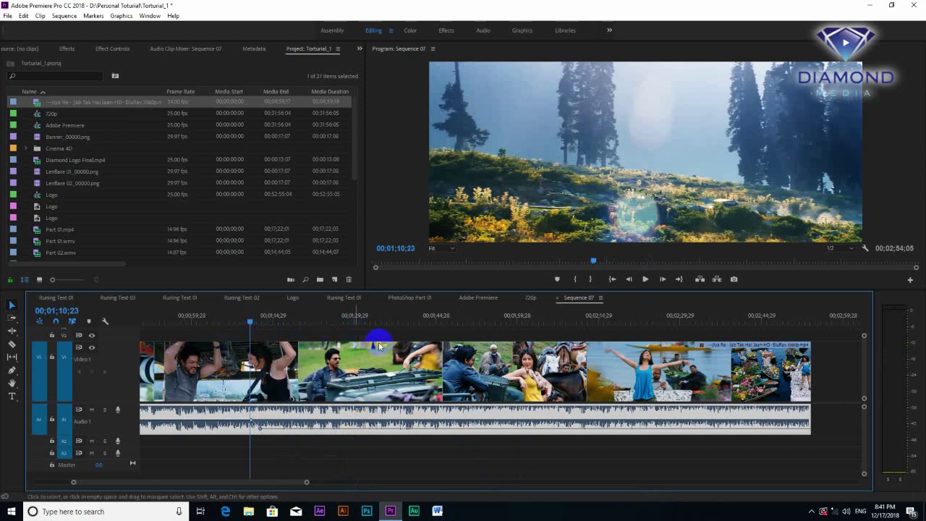
pyautogui.click(239, 322)
pyautogui.press('space')
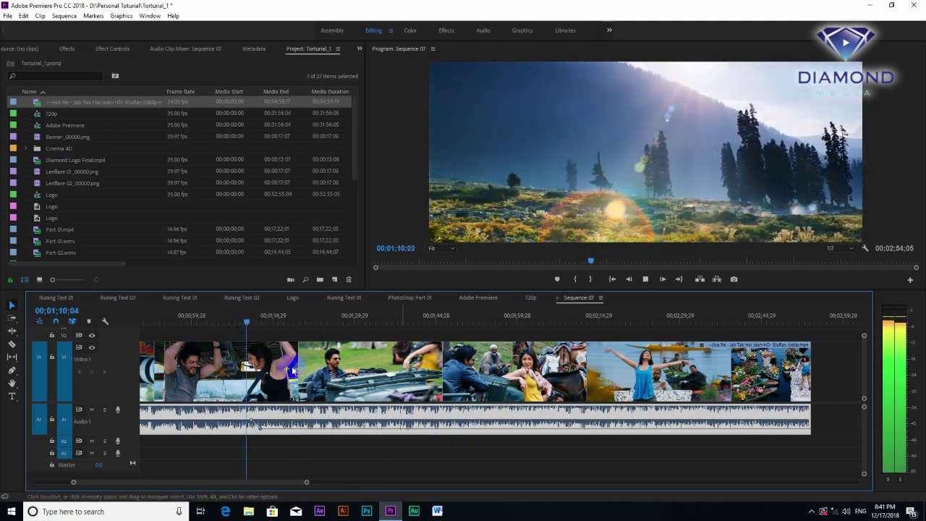
pyautogui.click(228, 321)
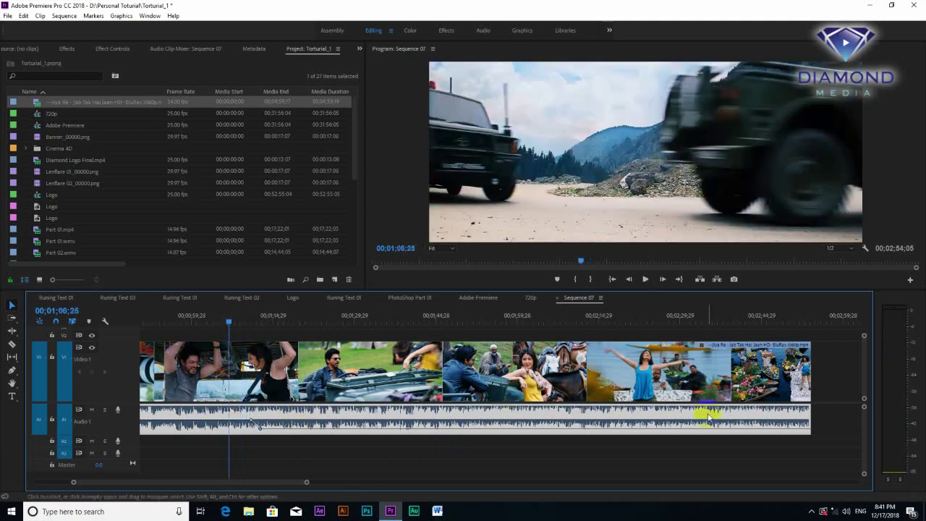
pyautogui.press('space')
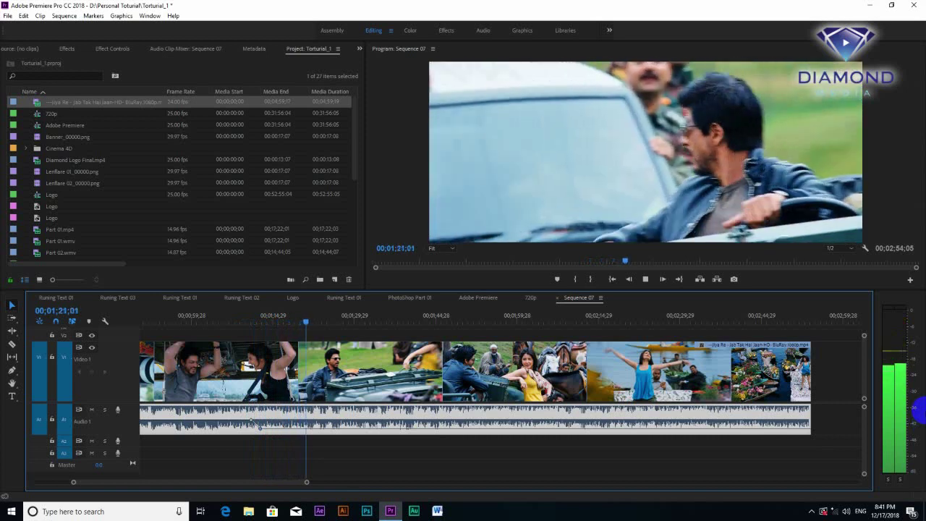
pyautogui.press('space')
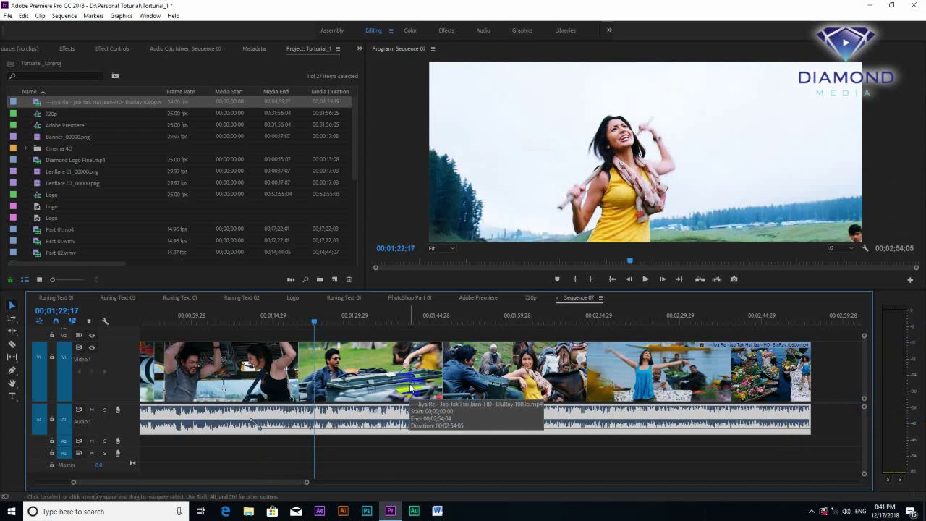
# Step: Add a volume keyframe at 01;21;23 and raise it back to about -0.77 dB
pyautogui.click(317, 442)
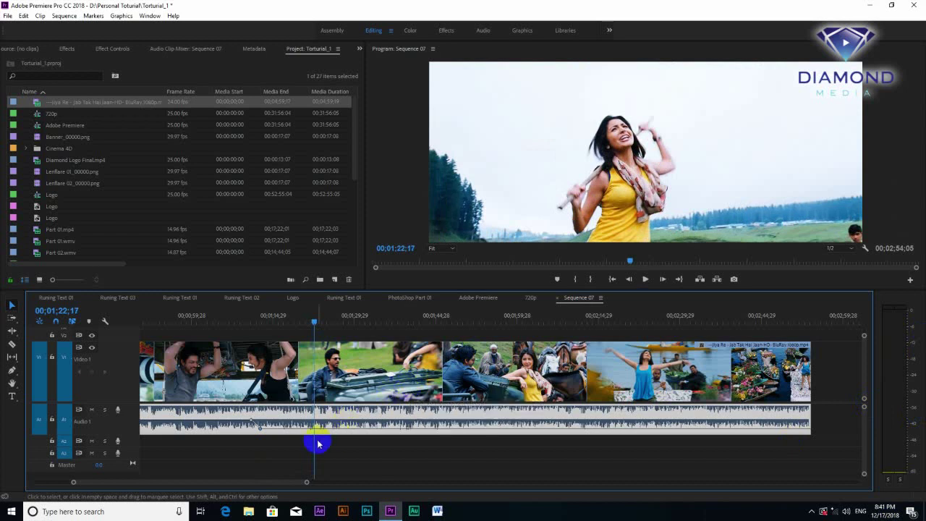
pyautogui.keyDown('ctrl'); pyautogui.click(310, 429); pyautogui.keyUp('ctrl')
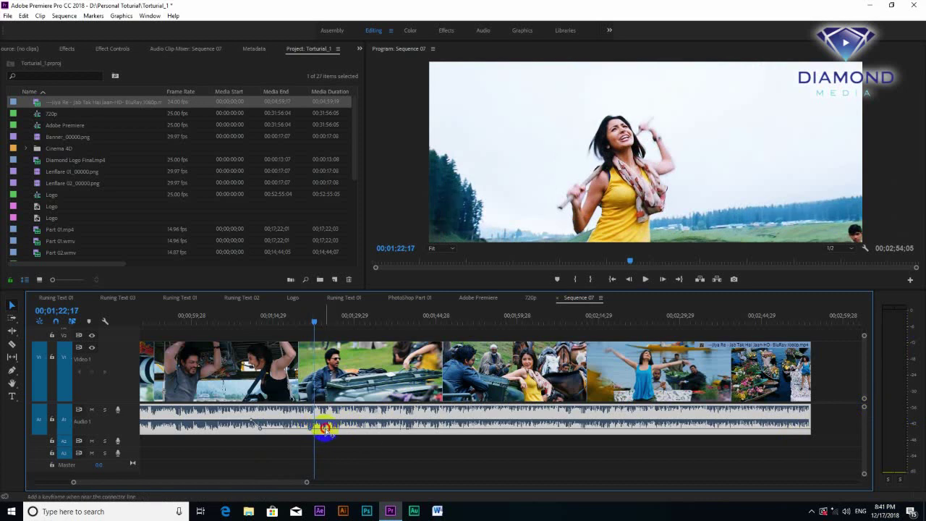
pyautogui.moveTo(325, 427); pyautogui.dragTo(326, 420)
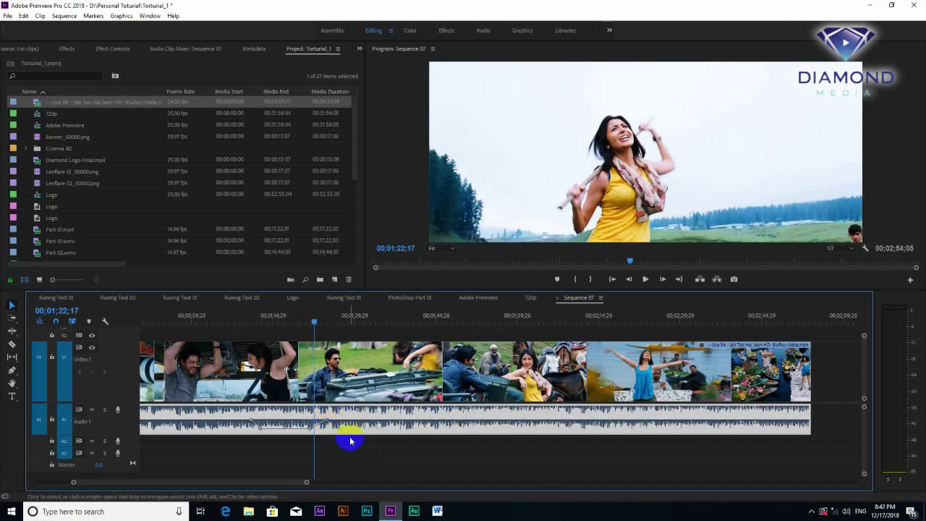
pyautogui.moveTo(354, 429)
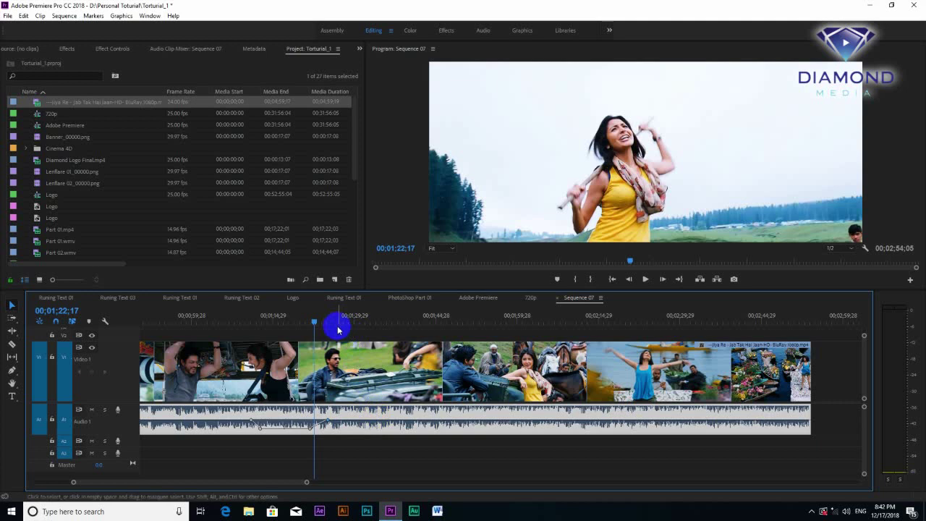
pyautogui.click(264, 349)
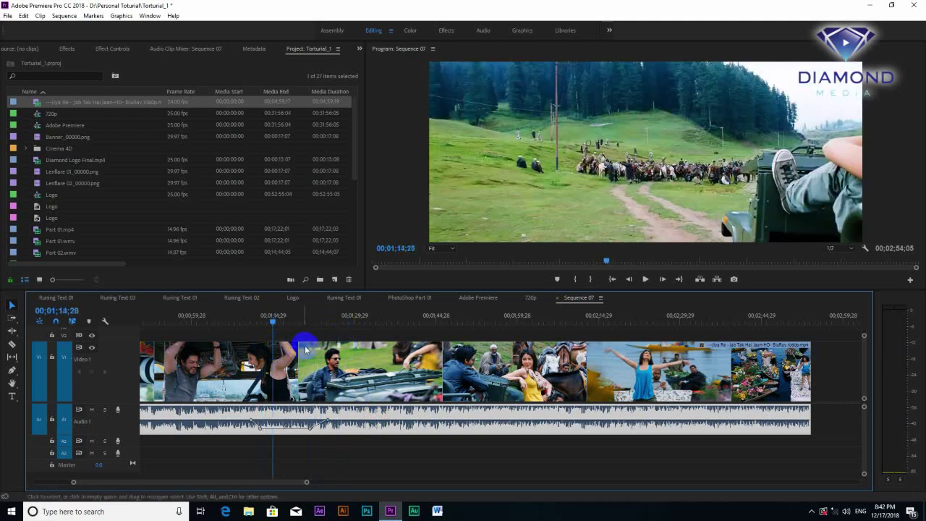
# Step: Trim the last video clip's end so Sequence 07 runs 00;02;54;05, and enlarge Video 1
pyautogui.click(332, 321)
pyautogui.moveTo(337, 325); pyautogui.dragTo(345, 328)
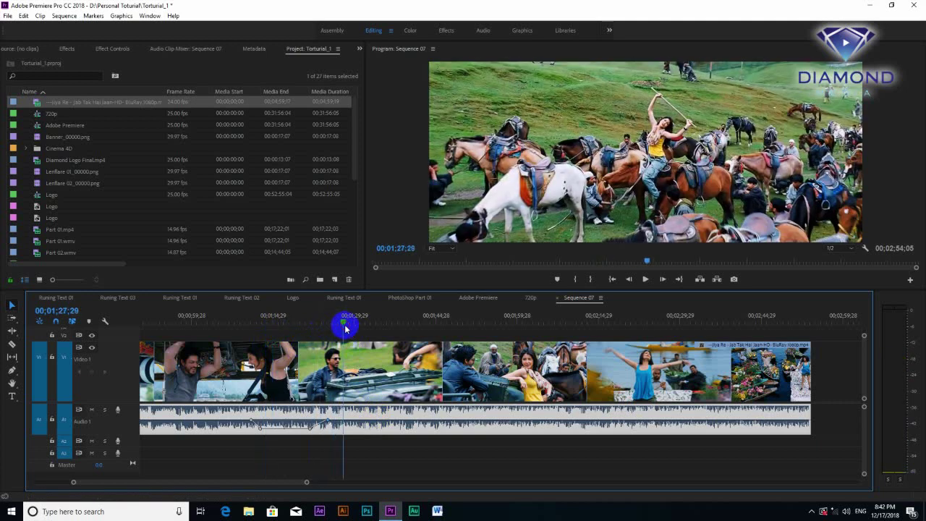
pyautogui.press('space')
pyautogui.press('space')
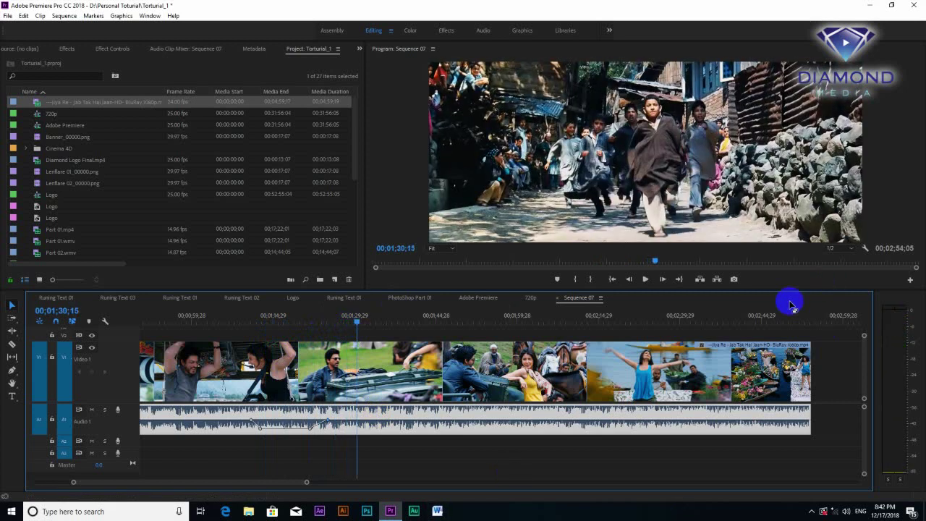
pyautogui.moveTo(810, 352)
pyautogui.mouseDown()
pyautogui.moveTo(262, 327)
pyautogui.moveTo(134, 341)
pyautogui.mouseUp()
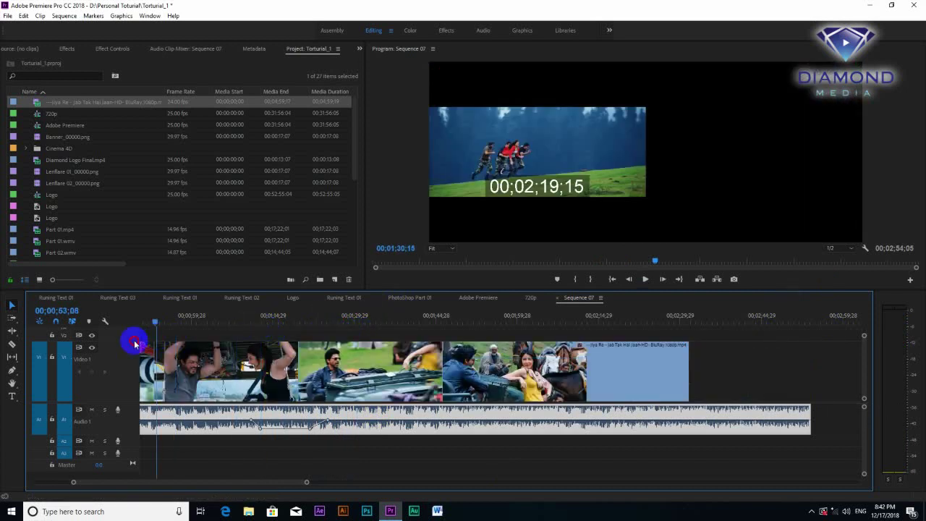
pyautogui.moveTo(866, 374); pyautogui.dragTo(861, 372)
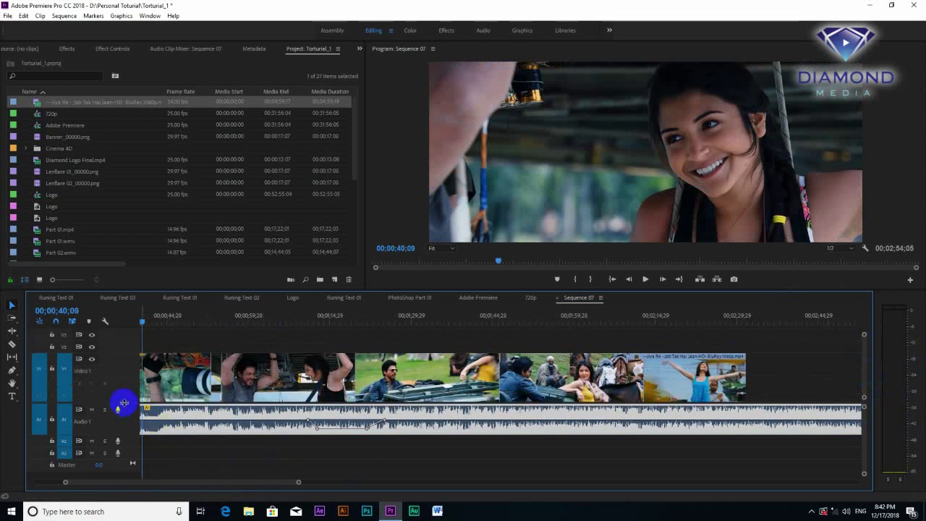
pyautogui.moveTo(123, 402); pyautogui.dragTo(124, 434)
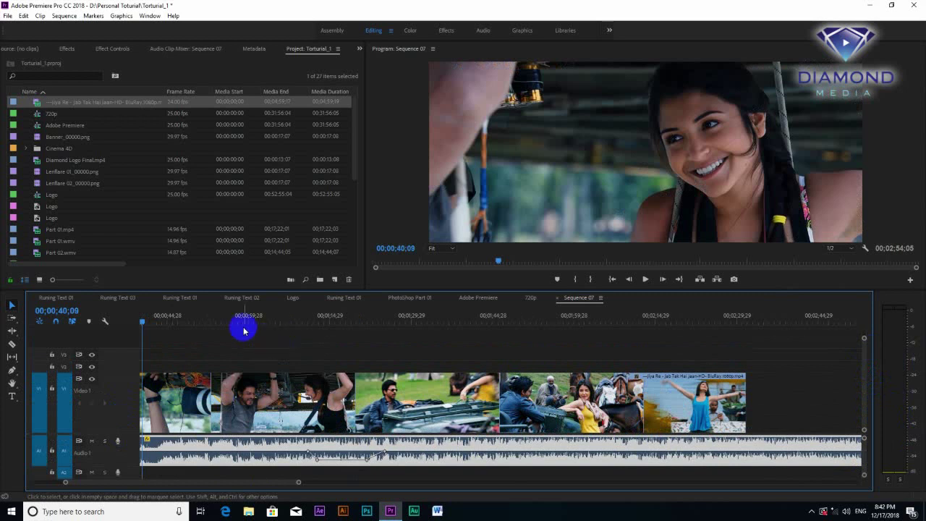
pyautogui.moveTo(161, 327); pyautogui.dragTo(191, 331)
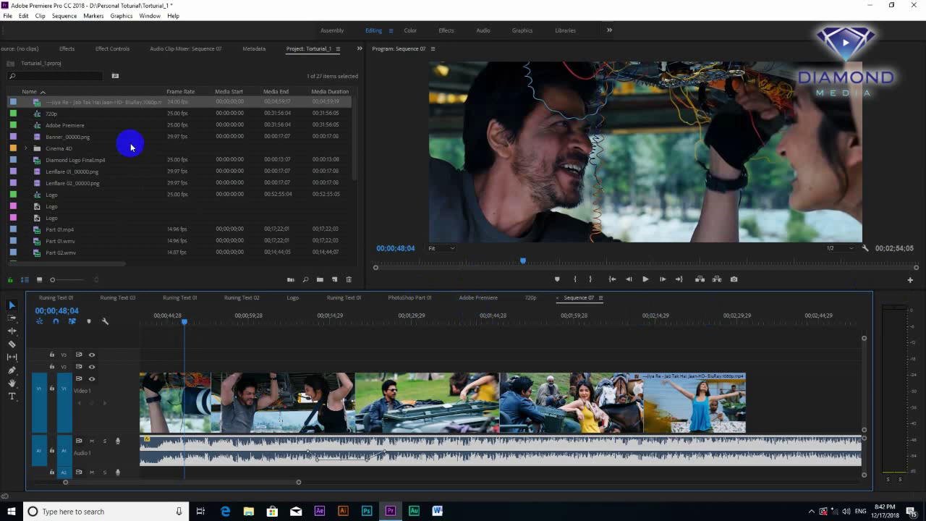
# Step: Switch the Graphics preferences text engine to South Asian and Middle Eastern and confirm
pyautogui.click(24, 16)
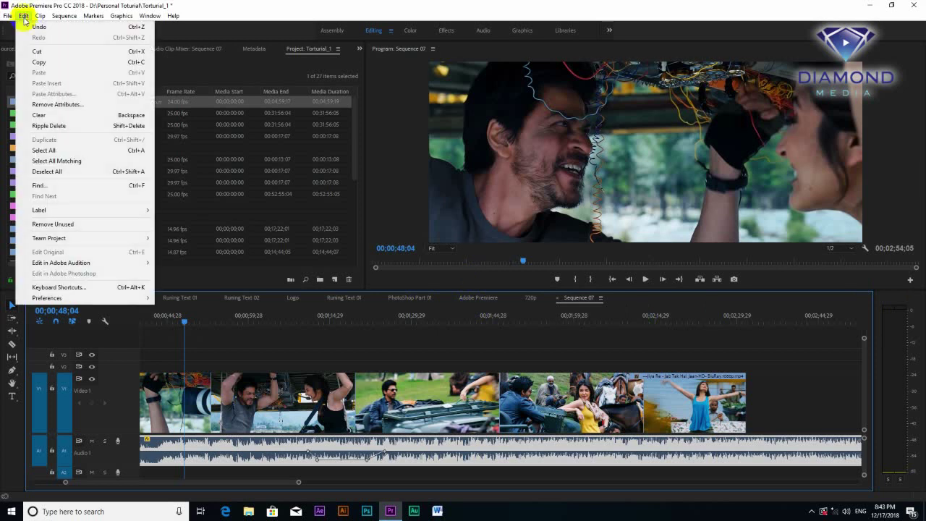
pyautogui.moveTo(62, 298)
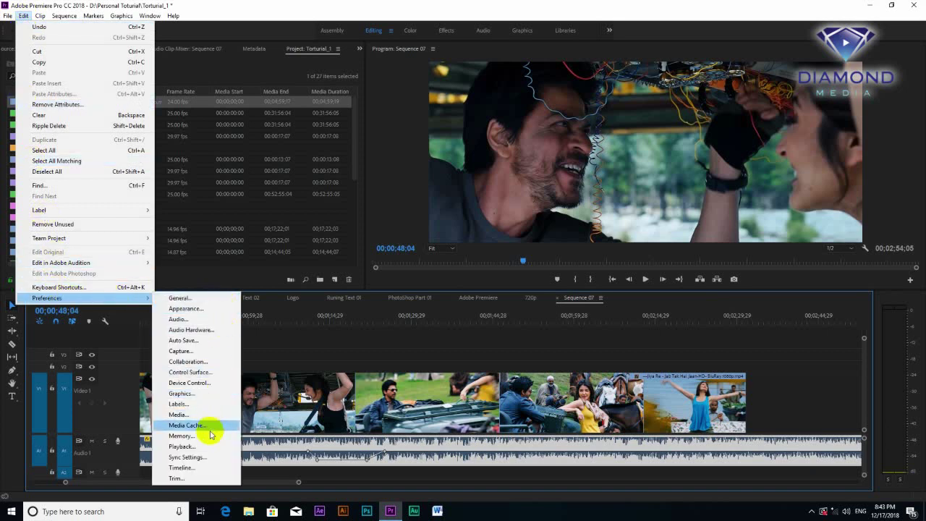
pyautogui.click(194, 398)
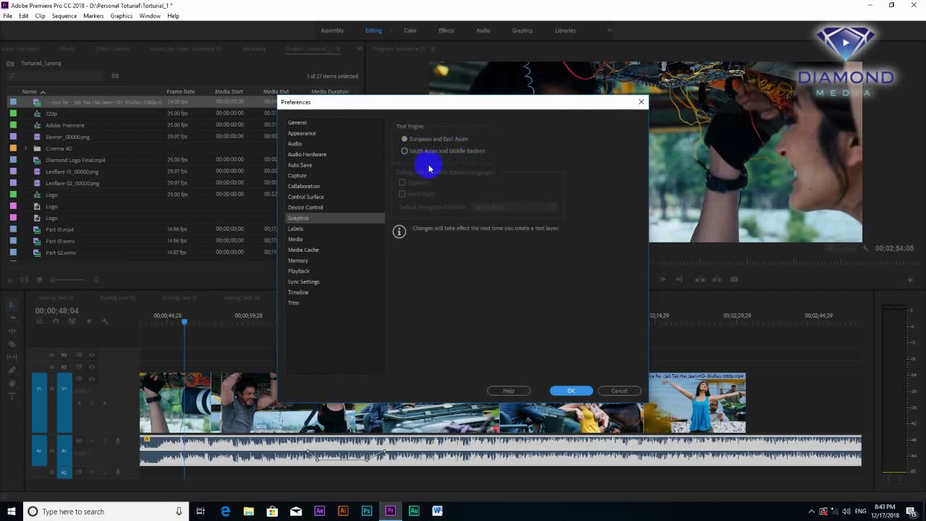
pyautogui.click(407, 153)
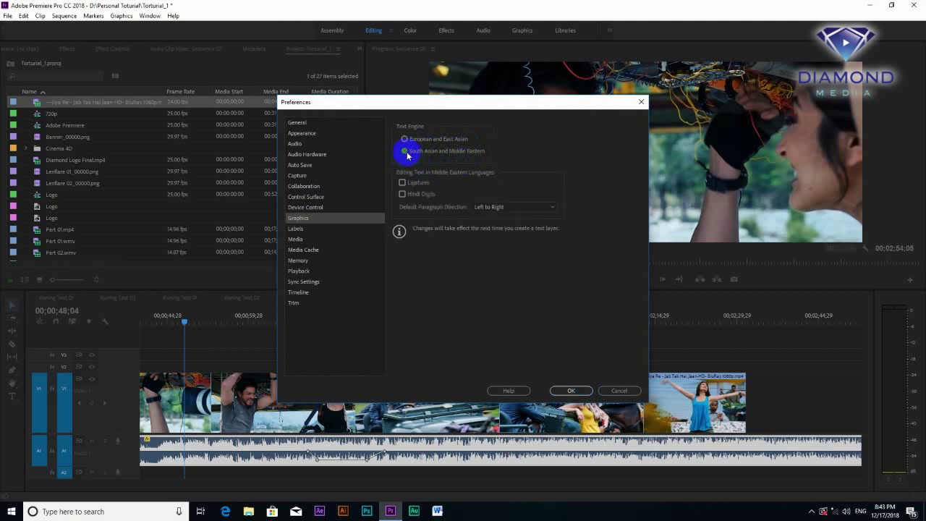
pyautogui.click(566, 395)
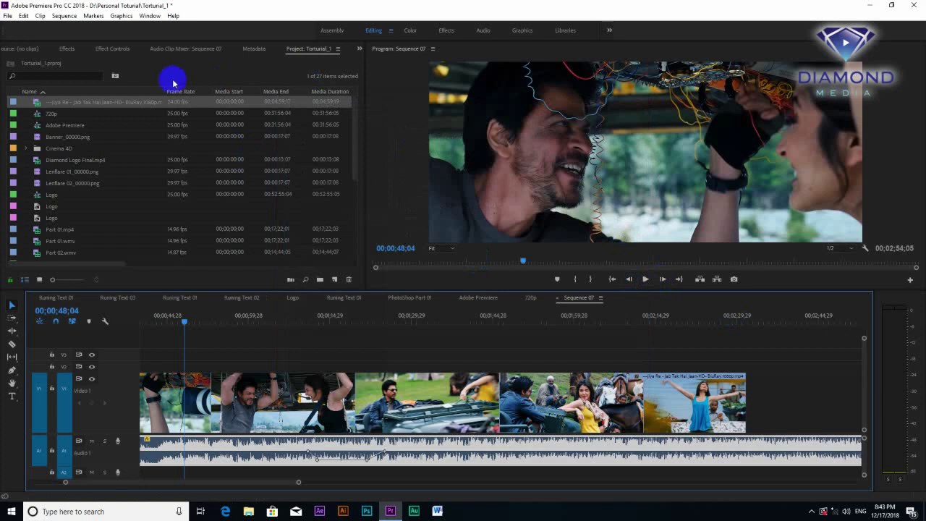
# Step: Create a new 1920×800 legacy title named 'Runing Text' and open its Title editor
pyautogui.click(7, 15)
pyautogui.moveTo(73, 26)
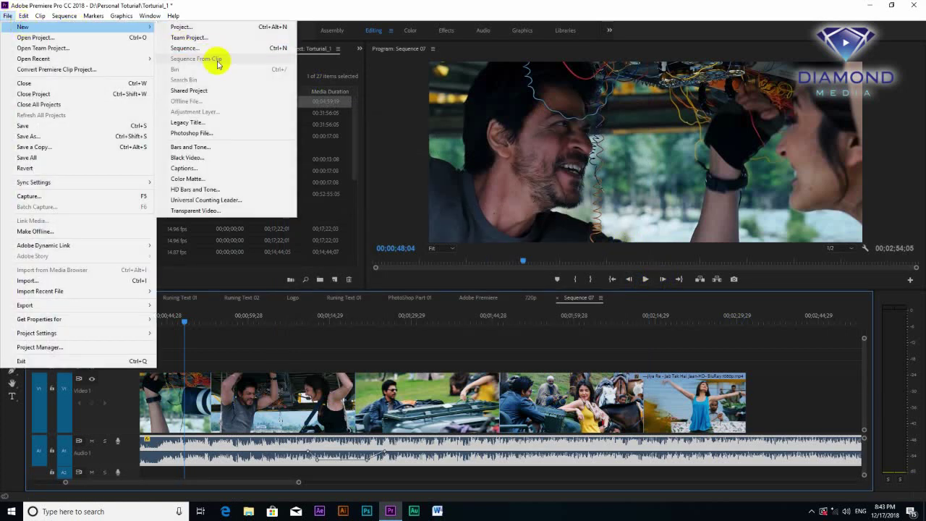
pyautogui.click(212, 124)
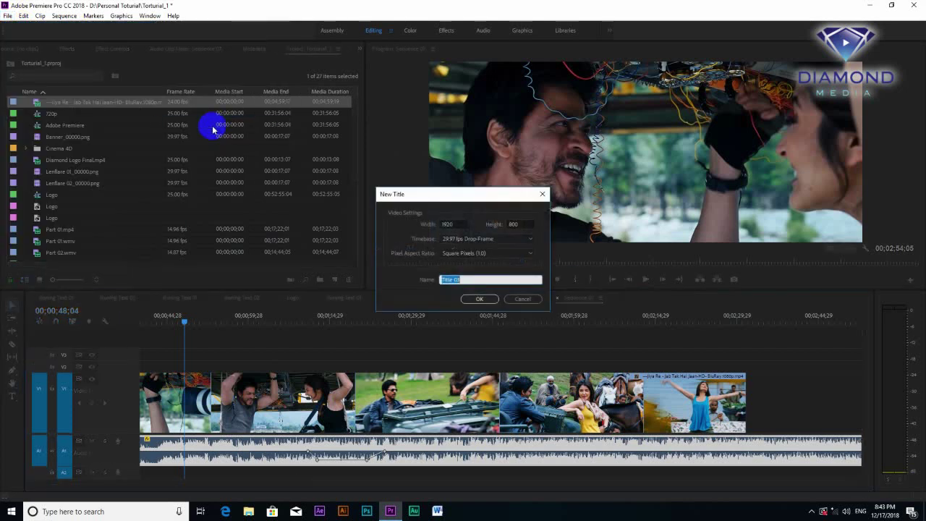
pyautogui.click(470, 278)
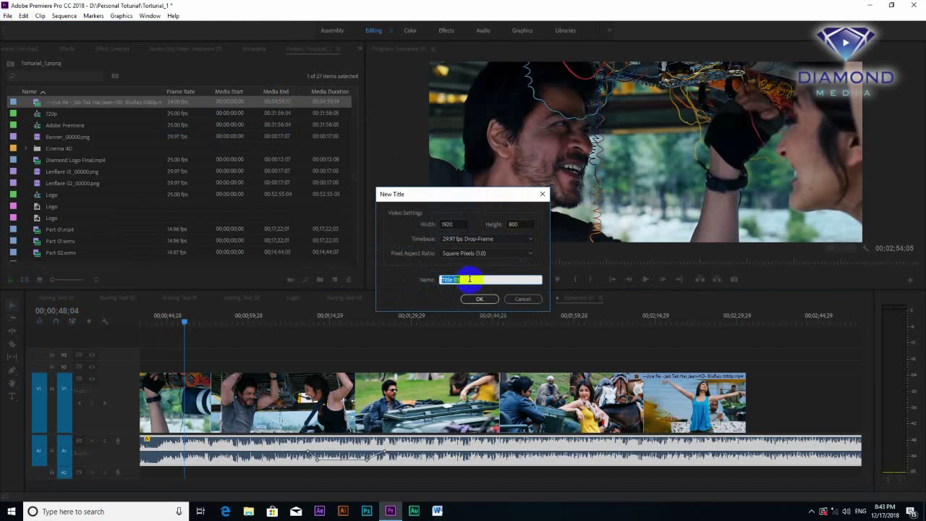
pyautogui.write('Ri')
pyautogui.click(477, 298)
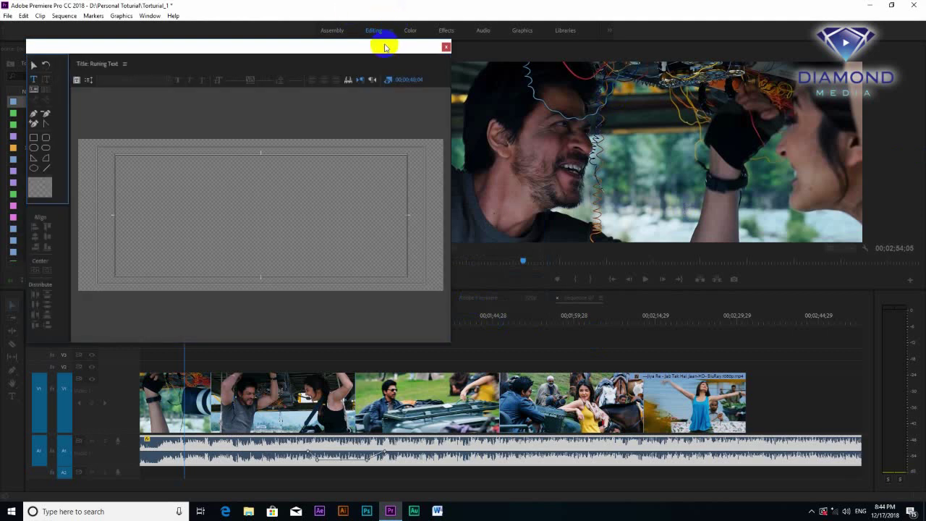
# Step: Reposition and enlarge the Title editor window, and switch the keyboard input language to Khmer
pyautogui.moveTo(347, 46); pyautogui.dragTo(391, 32)
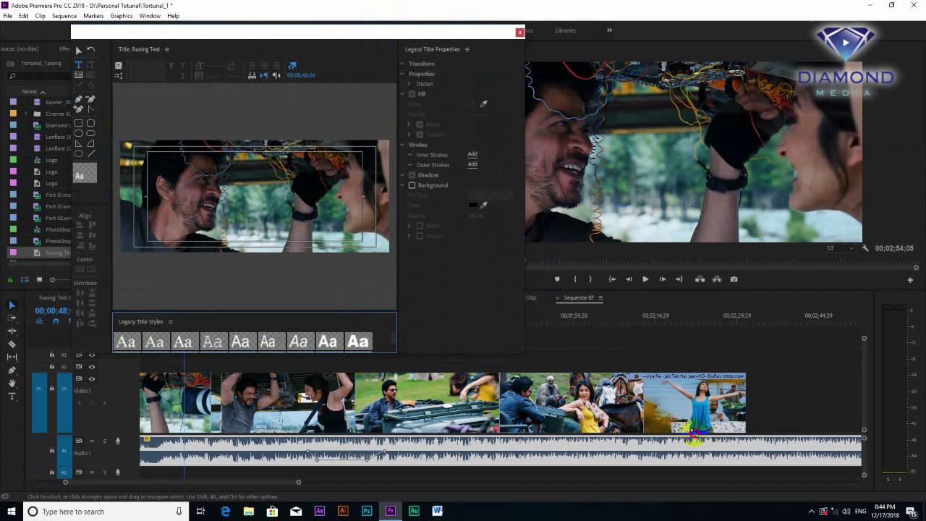
pyautogui.moveTo(493, 332); pyautogui.dragTo(762, 441)
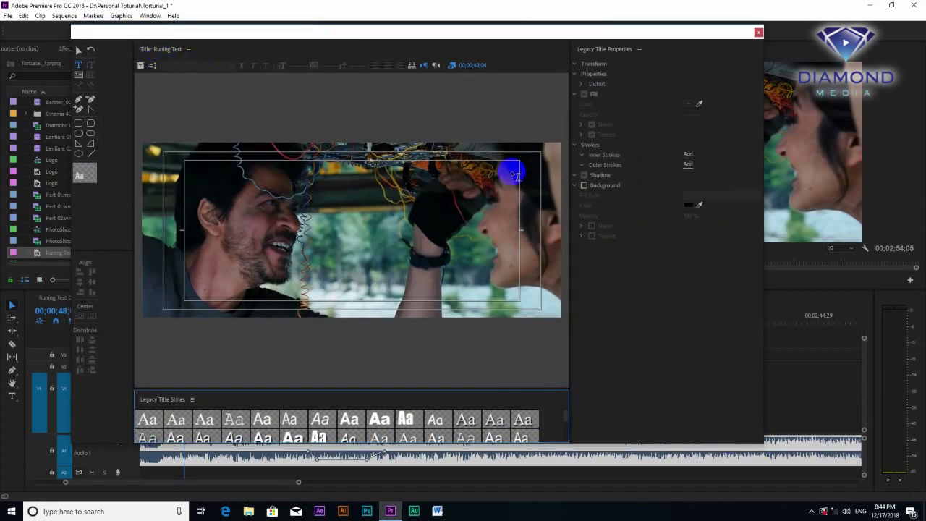
pyautogui.click(858, 512)
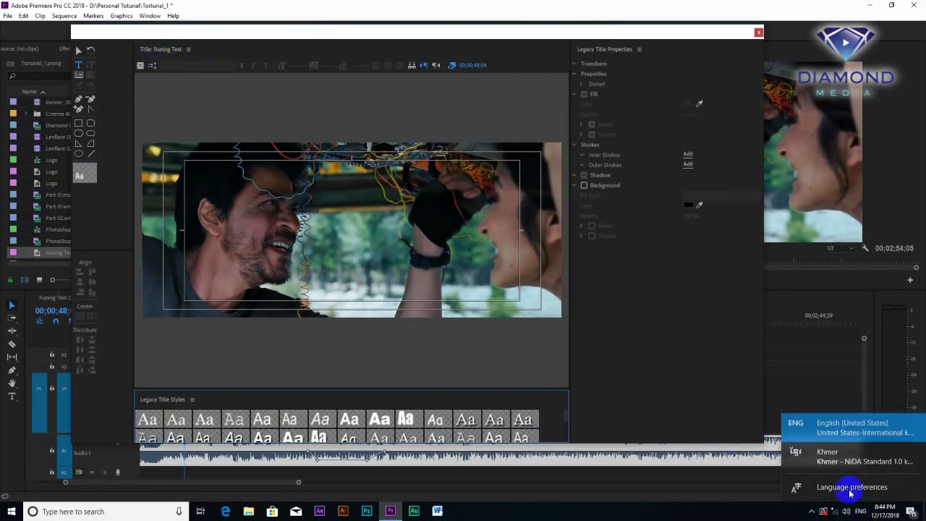
pyautogui.click(828, 460)
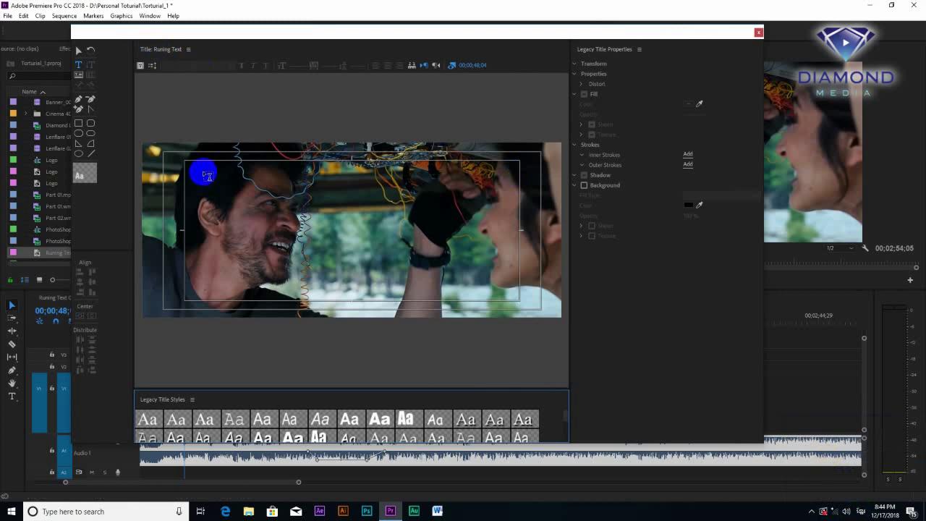
# Step: Add a placeholder text box 'aaaa' on the video frame and select all its text
pyautogui.click(181, 51)
pyautogui.moveTo(185, 36); pyautogui.dragTo(194, 37)
pyautogui.click(220, 277)
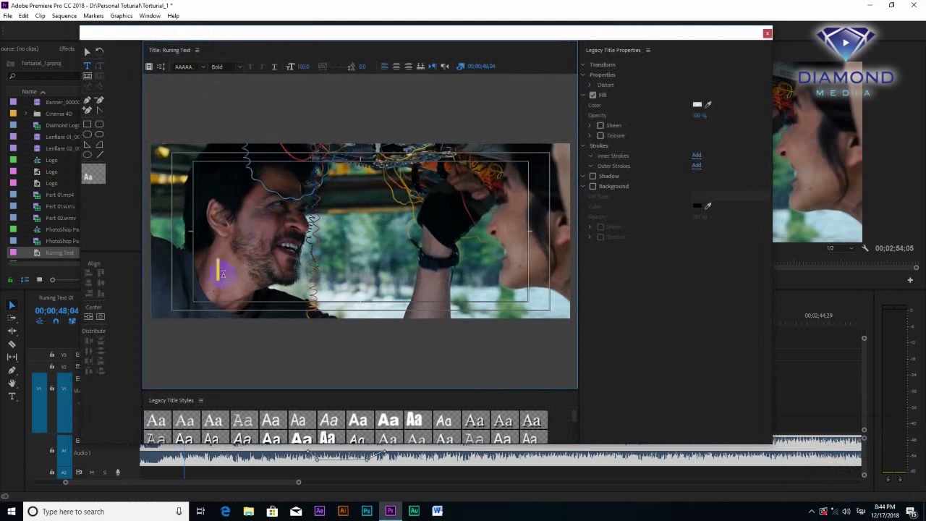
pyautogui.write('aaaa')
pyautogui.hotkey('ctrl', 'a')
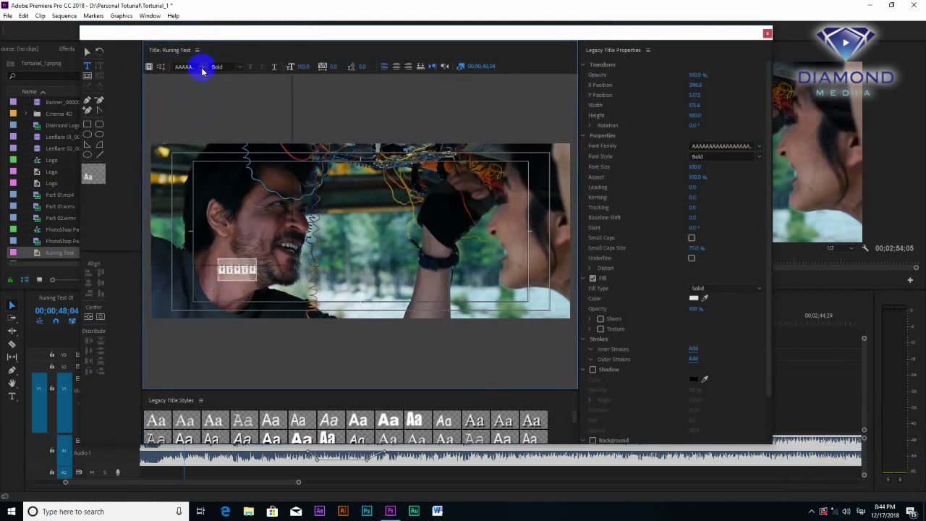
# Step: Browse the font family list and apply AKbalthom Korea to the title text
pyautogui.click(202, 67)
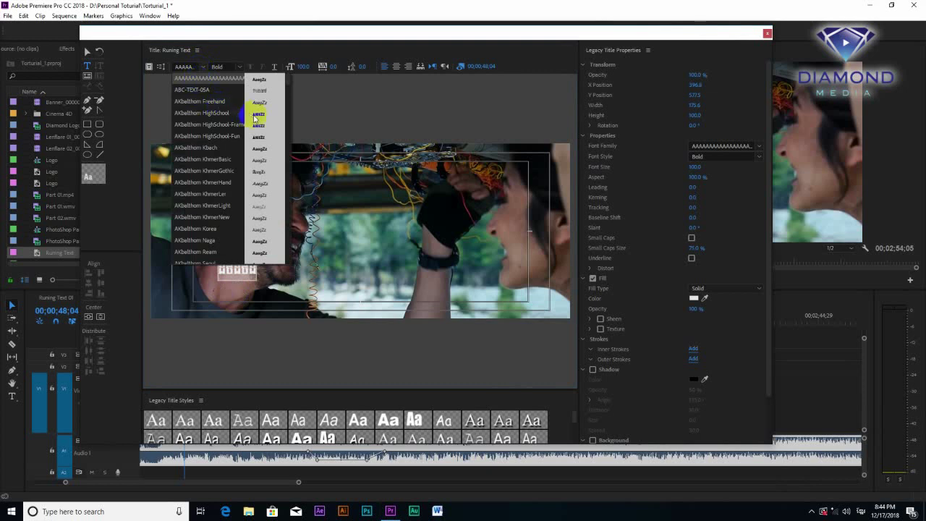
pyautogui.scroll(-15, 290, 108)
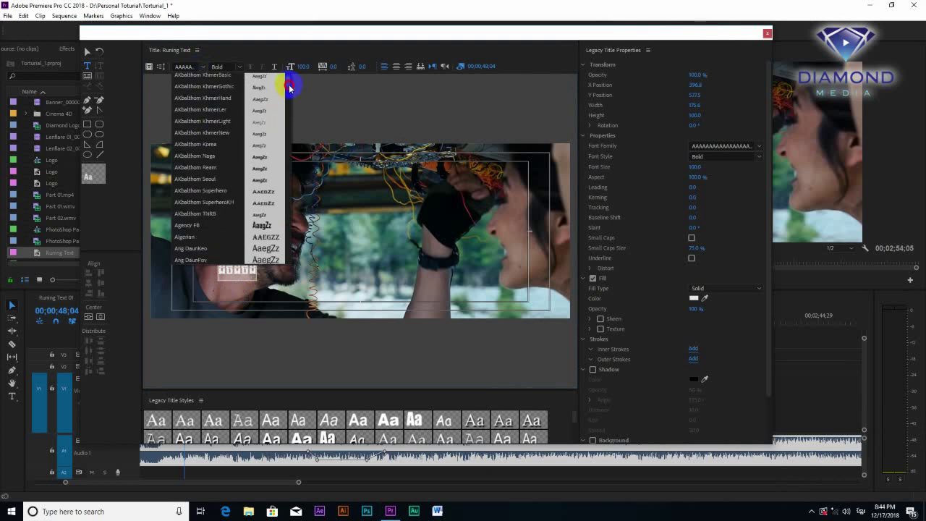
pyautogui.scroll(-5, 289, 134)
pyautogui.scroll(-5, 284, 148)
pyautogui.scroll(-5, 279, 170)
pyautogui.scroll(-3, 280, 181)
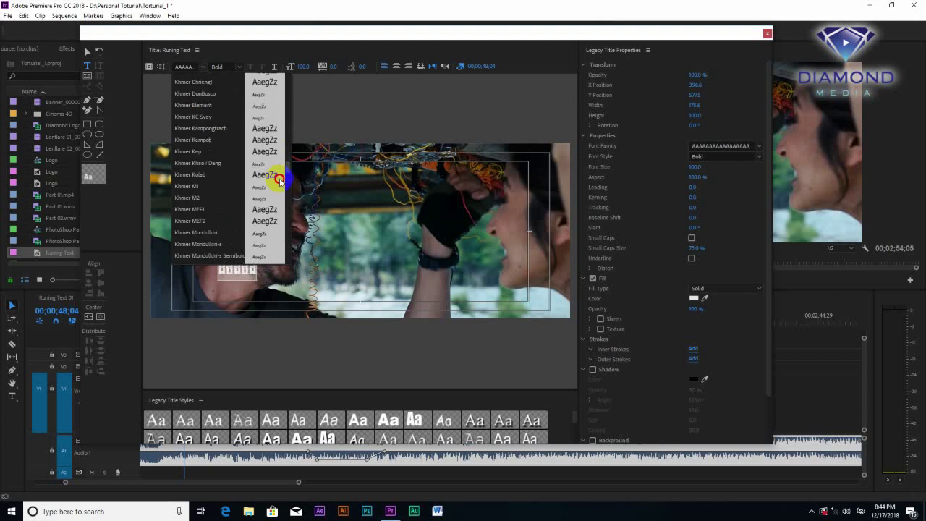
pyautogui.scroll(-5, 280, 181)
pyautogui.scroll(-3, 279, 180)
pyautogui.scroll(-3, 279, 185)
pyautogui.scroll(-3, 279, 188)
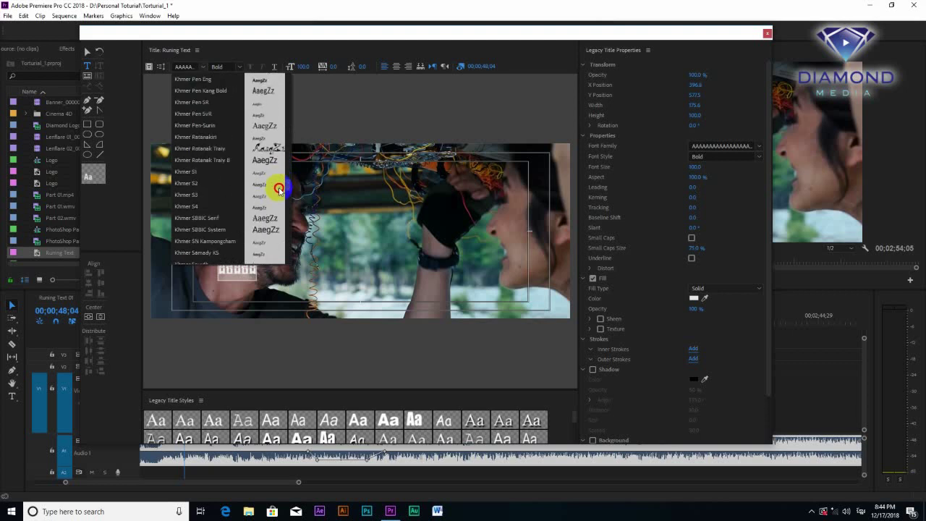
pyautogui.scroll(-5, 275, 196)
pyautogui.scroll(-5, 274, 201)
pyautogui.scroll(-5, 275, 215)
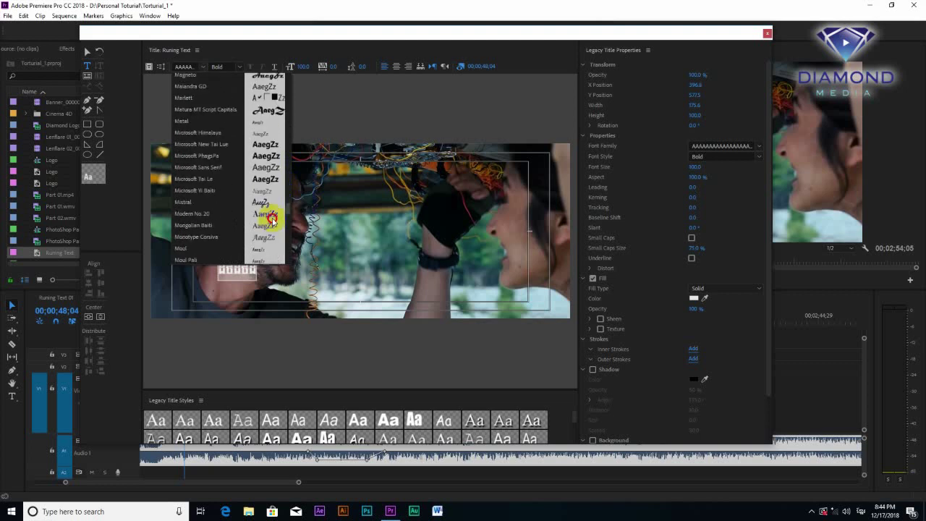
pyautogui.scroll(10, 277, 137)
pyautogui.scroll(10, 278, 134)
pyautogui.scroll(10, 279, 133)
pyautogui.scroll(3, 282, 119)
pyautogui.scroll(8, 284, 105)
pyautogui.scroll(10, 283, 94)
pyautogui.scroll(10, 283, 90)
pyautogui.scroll(10, 285, 82)
pyautogui.scroll(10, 285, 83)
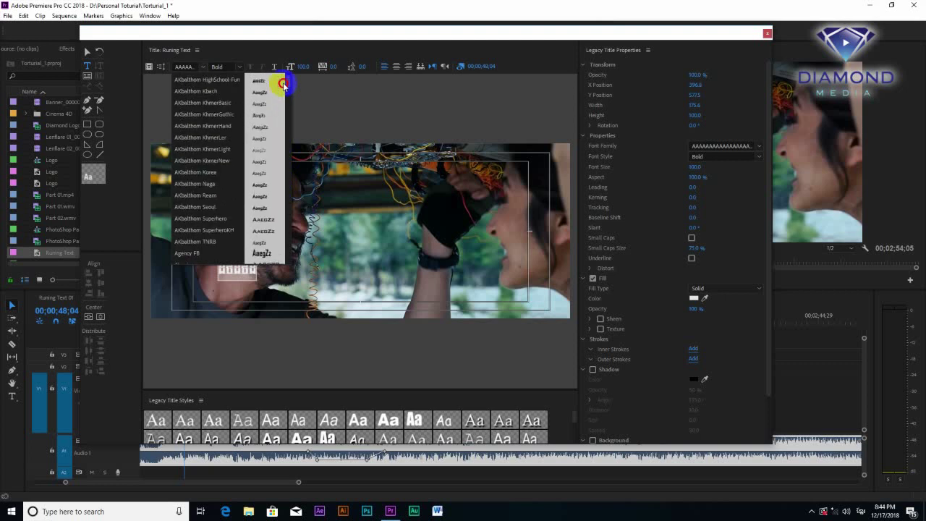
pyautogui.click(198, 175)
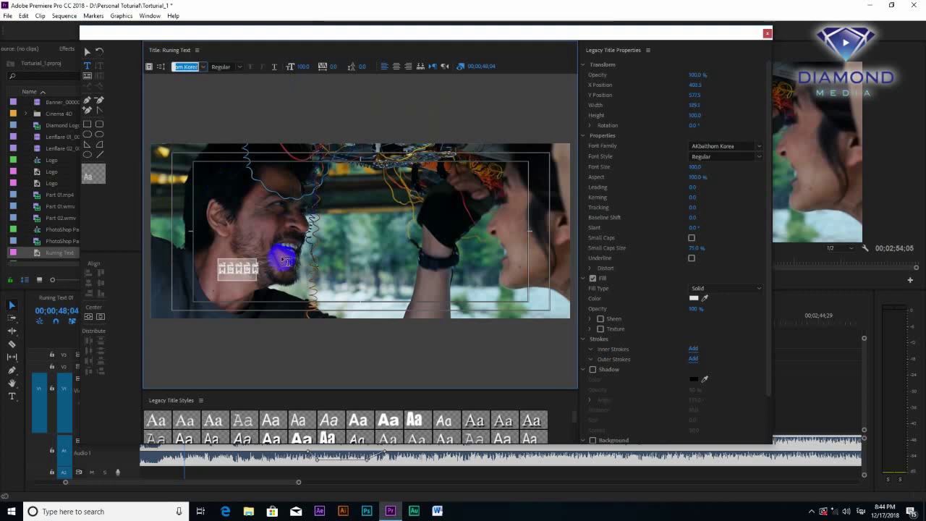
# Step: Try AKbalthom SuperheroKH, then settle on AKbalthom Naga for the title text
pyautogui.click(204, 67)
pyautogui.click(200, 234)
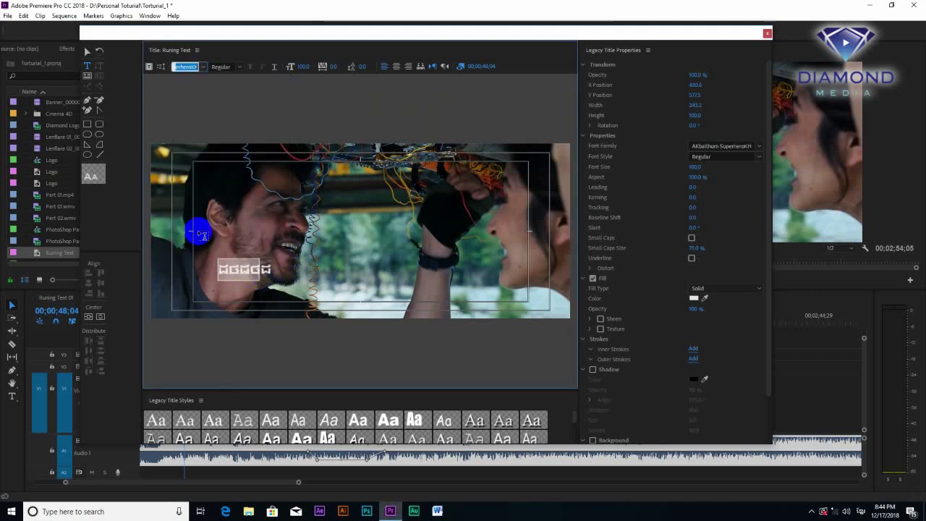
pyautogui.click(201, 67)
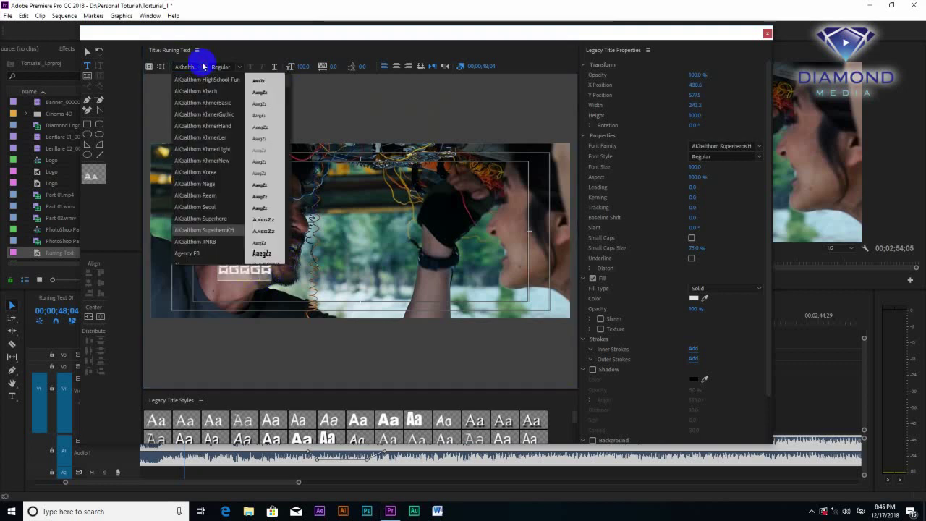
pyautogui.click(192, 189)
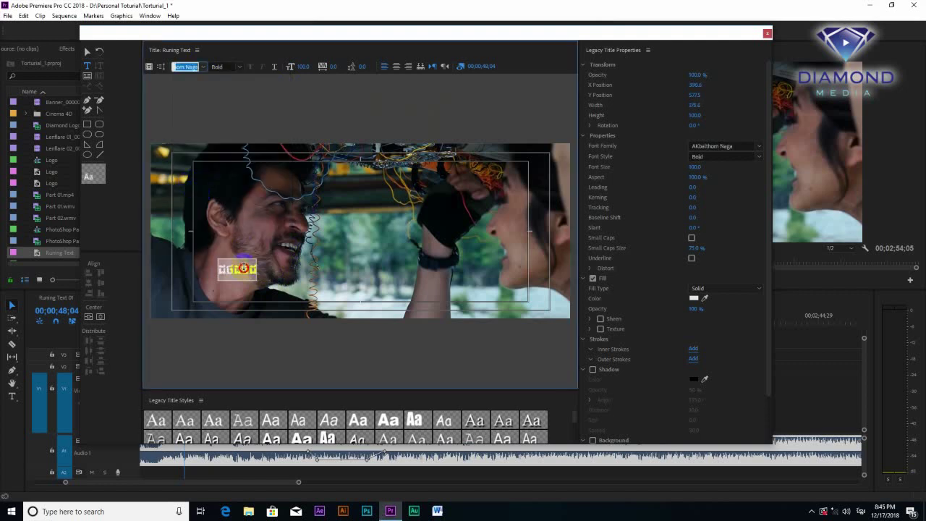
# Step: Set the title text's font size to 176 and reset kerning to 0
pyautogui.click(313, 69)
pyautogui.moveTo(313, 70)
pyautogui.mouseDown()
pyautogui.moveTo(336, 68)
pyautogui.moveTo(319, 72)
pyautogui.mouseUp()
pyautogui.click(361, 70)
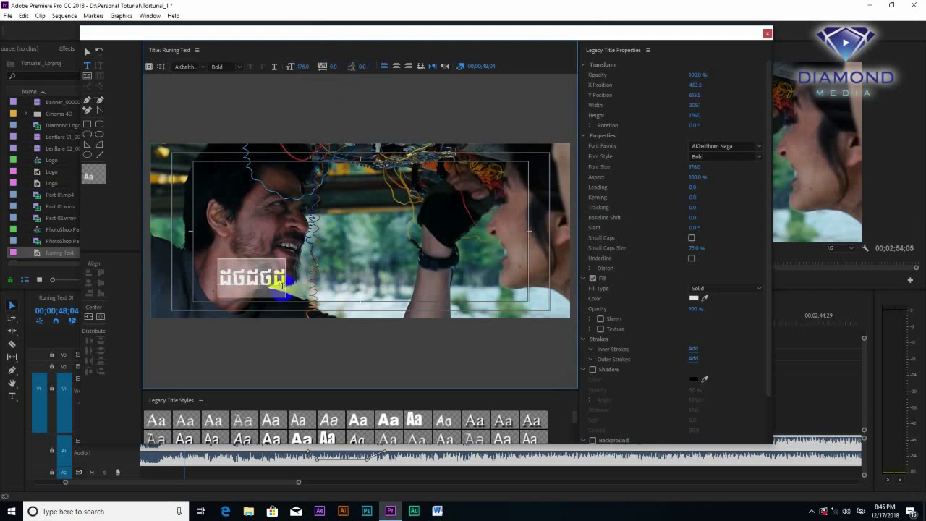
# Step: Add a second line of placeholder Khmer text, set leading to -50, and centre the lines
pyautogui.moveTo(284, 280); pyautogui.dragTo(272, 279)
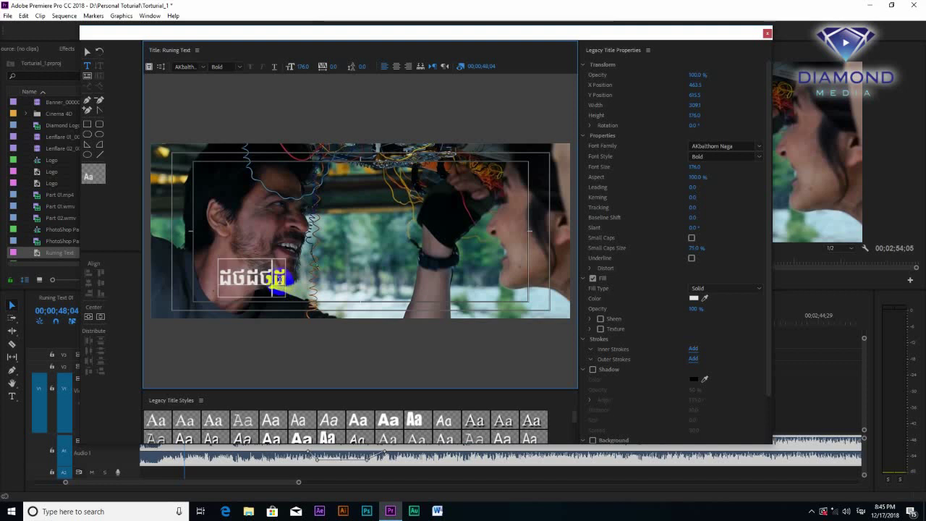
pyautogui.write('ជថជថ')
pyautogui.press('Return')
pyautogui.write('ជថជថជថជ')
pyautogui.click(310, 190)
pyautogui.click(363, 67)
pyautogui.moveTo(362, 67); pyautogui.dragTo(339, 68)
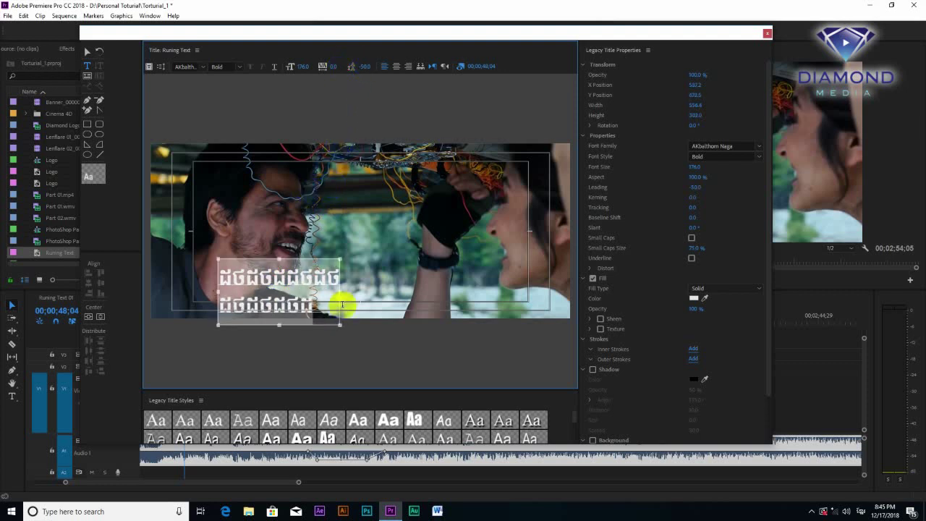
pyautogui.click(397, 67)
# Step: Begin typing the Khmer greeting 'សួស្តីឆ្នាំថ្មី' into the first line
pyautogui.doubleClick(271, 275)
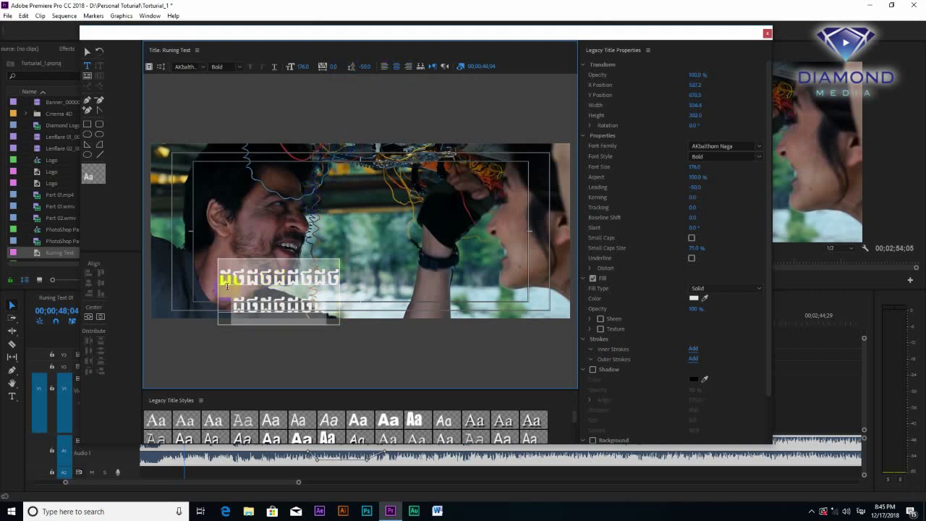
pyautogui.doubleClick(239, 281)
pyautogui.click(408, 280)
pyautogui.write('សួស្តីឆ្នាំថ្មី')
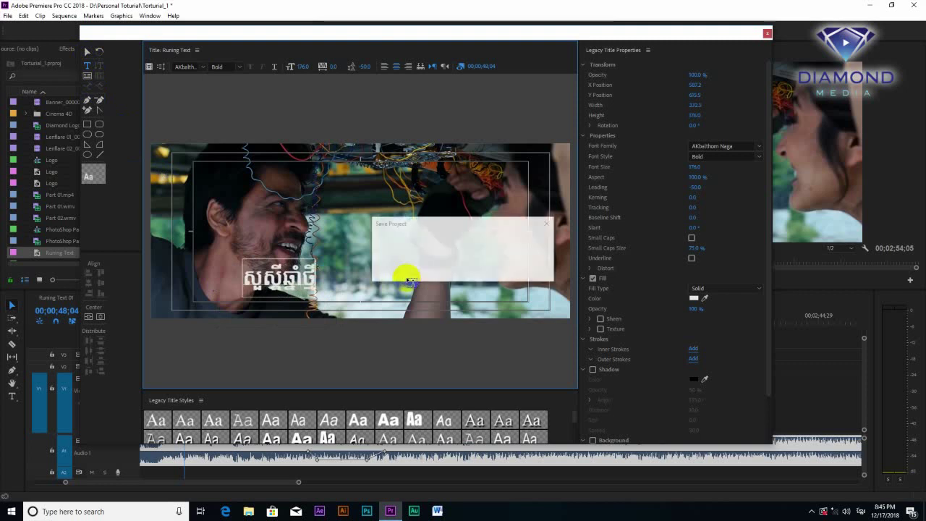
# Step: Finish the greeting with 'ឆ្នាាំសកល 2019', move the text box right, and set size 305
pyautogui.write('ឆ្នាស')
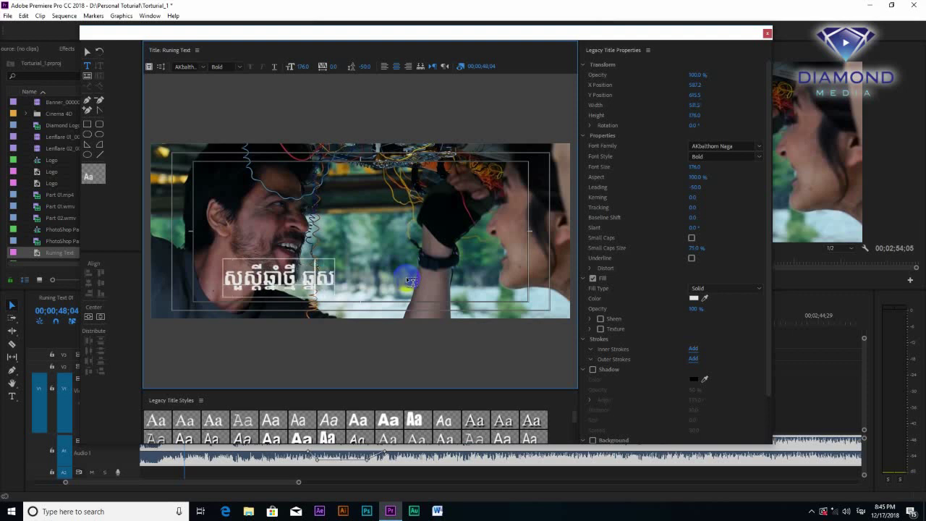
pyautogui.write('ាំស')
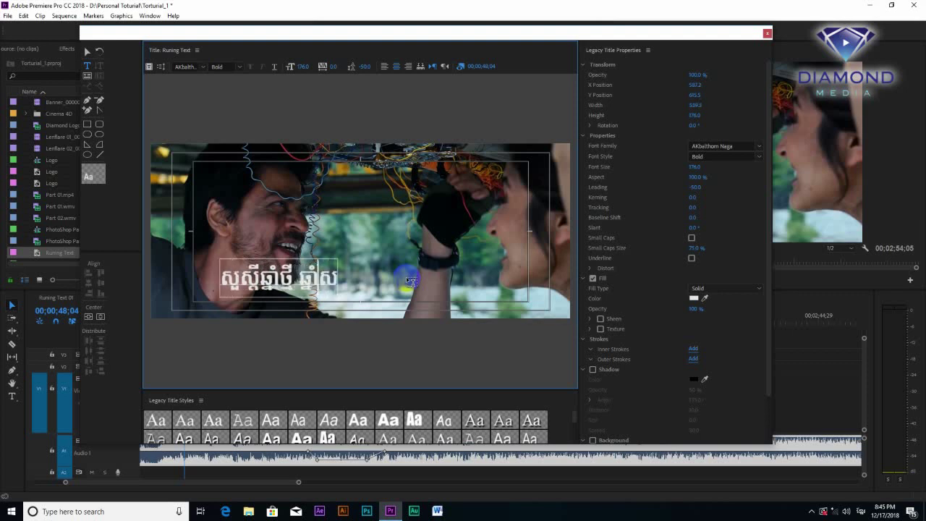
pyautogui.write('កល 2019')
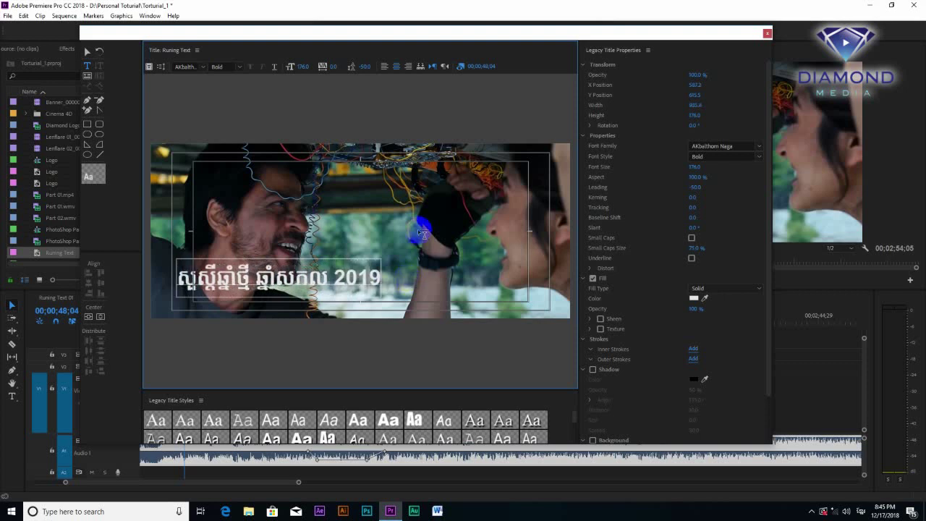
pyautogui.click(87, 50)
pyautogui.moveTo(281, 276); pyautogui.dragTo(363, 288)
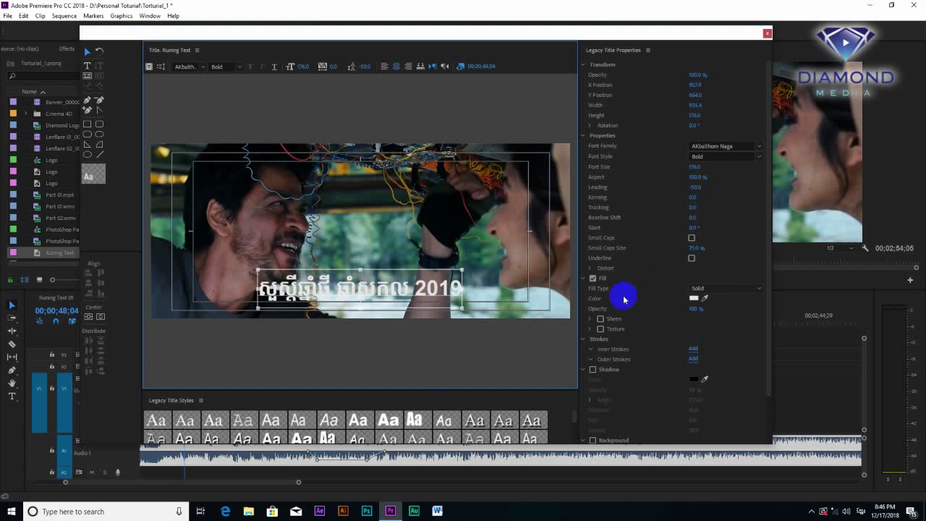
pyautogui.moveTo(304, 69)
pyautogui.mouseDown()
pyautogui.moveTo(368, 276)
pyautogui.moveTo(376, 269)
pyautogui.mouseUp()
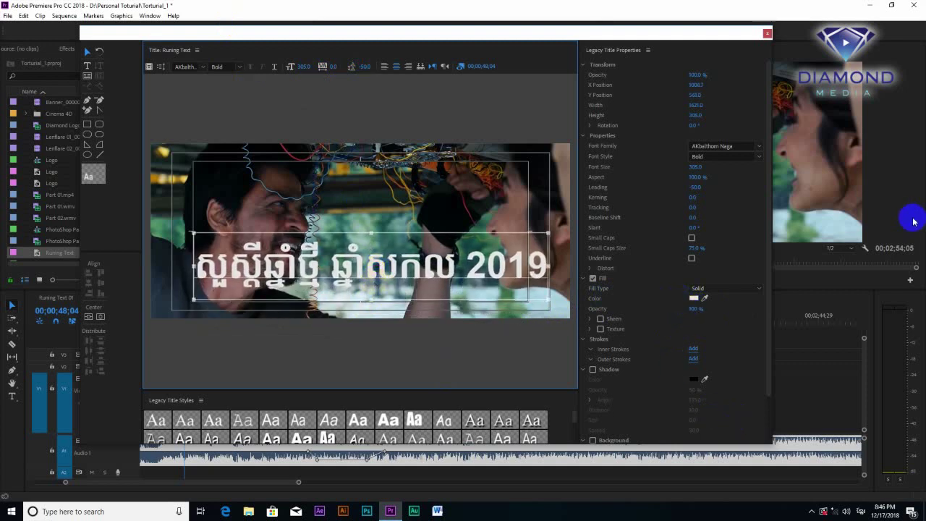
# Step: Fill the Khmer greeting text with green, then switch its Fill Type to Linear Gradient
pyautogui.click(692, 298)
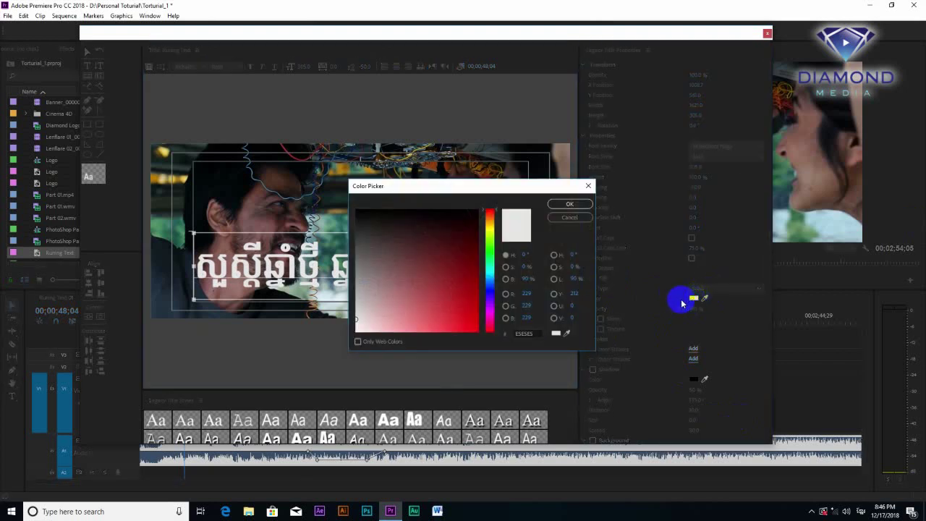
pyautogui.moveTo(481, 250); pyautogui.dragTo(481, 299)
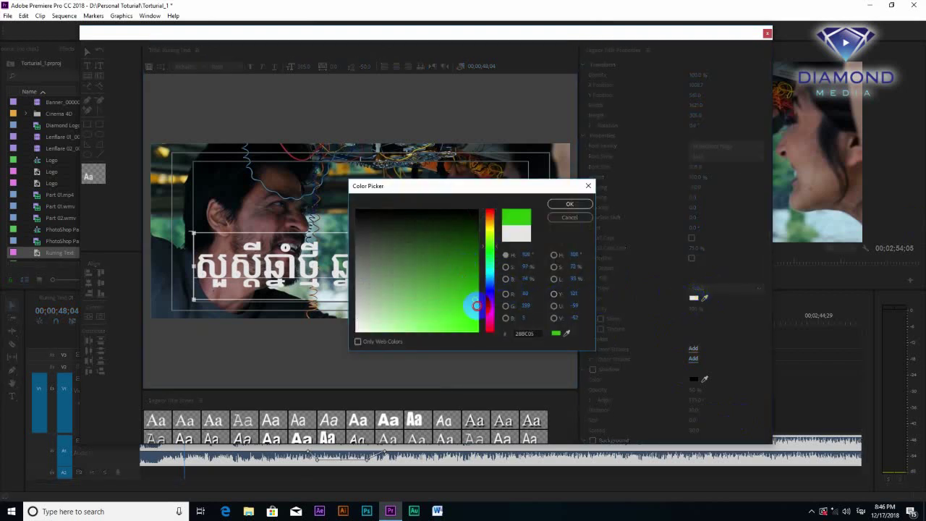
pyautogui.click(569, 204)
pyautogui.click(335, 297)
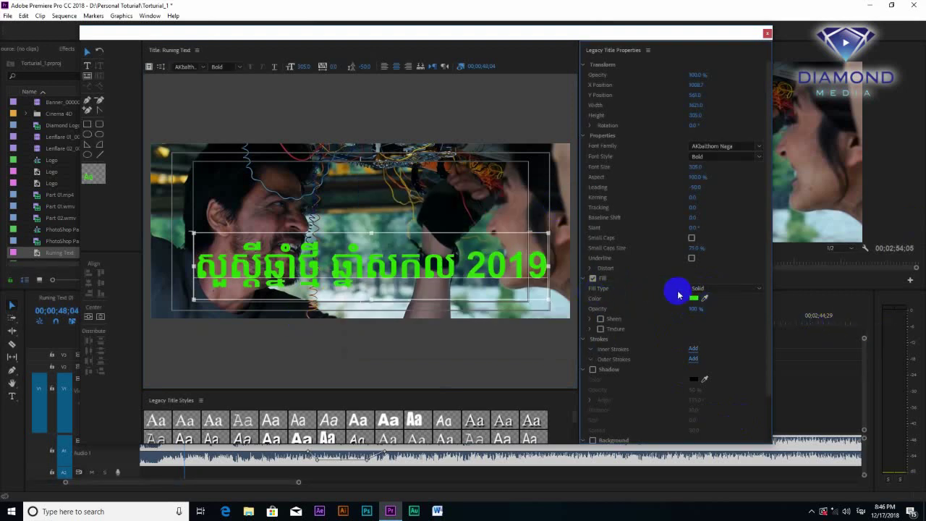
pyautogui.click(703, 290)
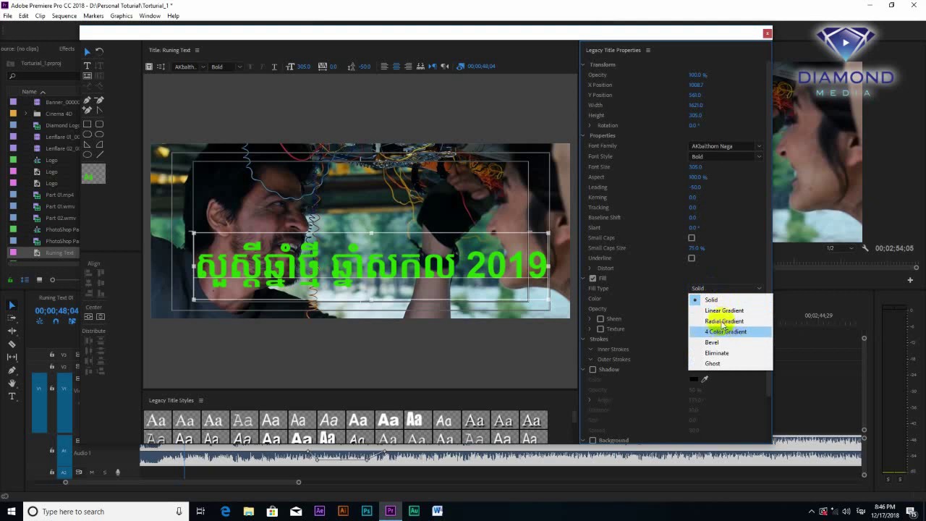
pyautogui.click(721, 313)
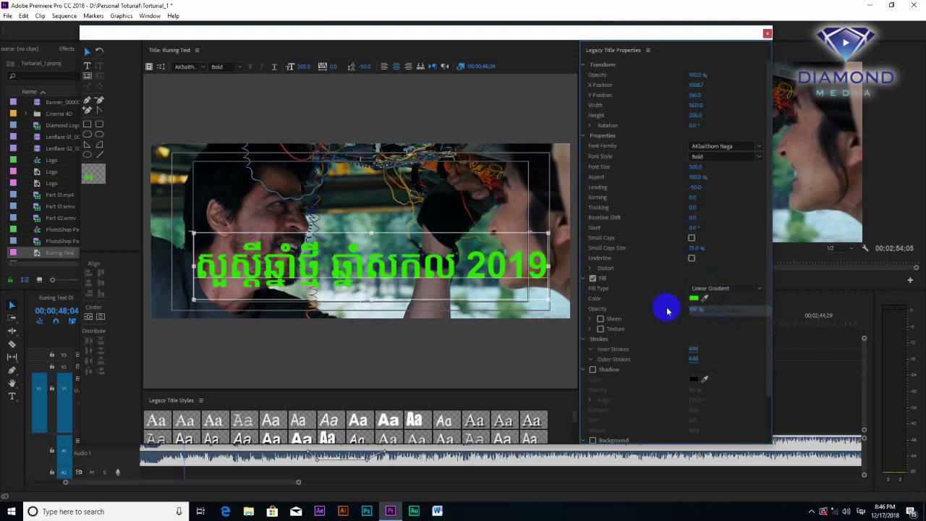
# Step: Set the left gradient stop of the Khmer title to yellow
pyautogui.click(696, 305)
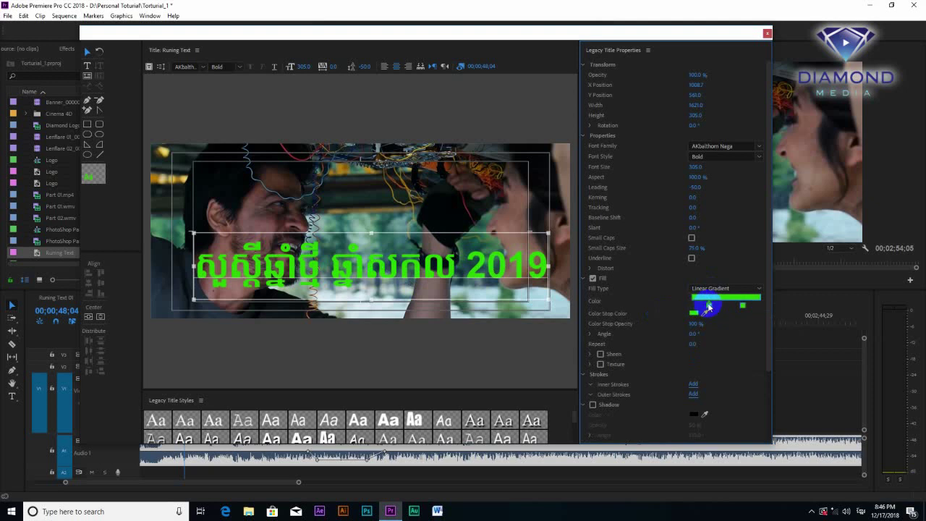
pyautogui.doubleClick(708, 306)
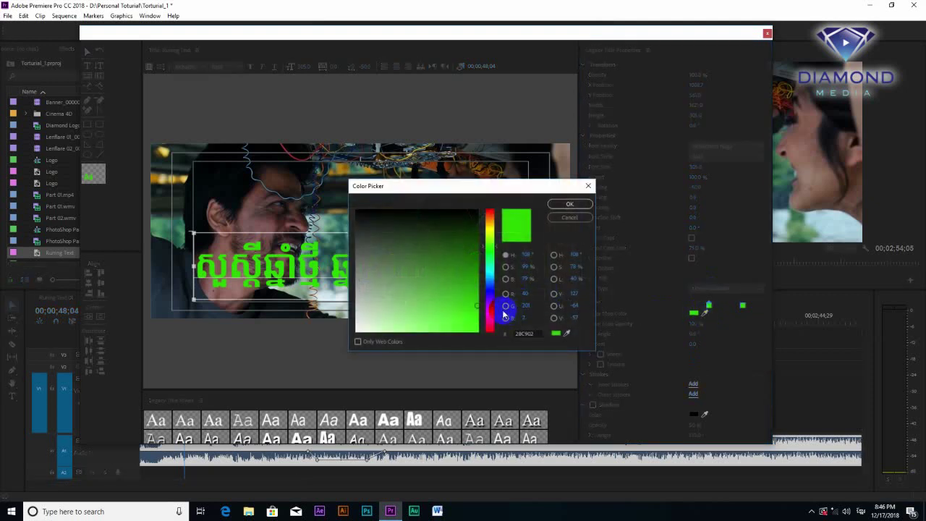
pyautogui.click(489, 226)
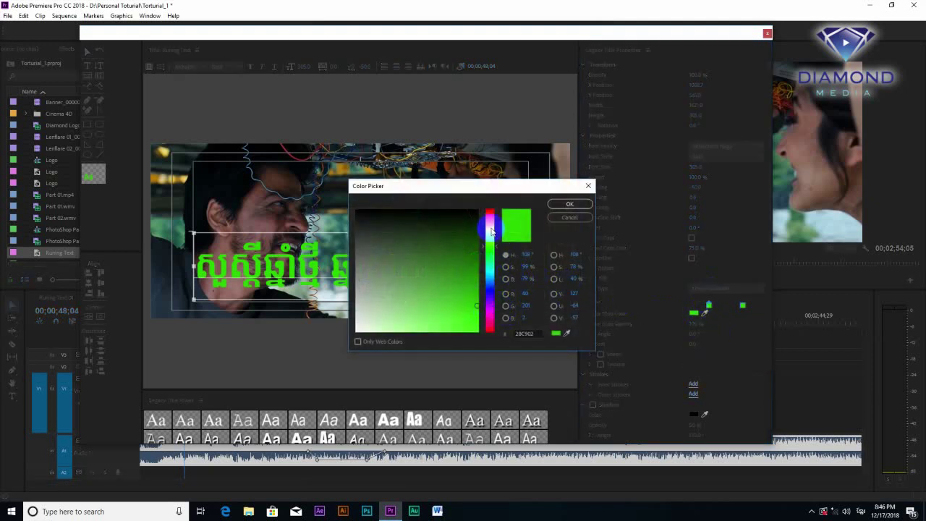
pyautogui.click(562, 204)
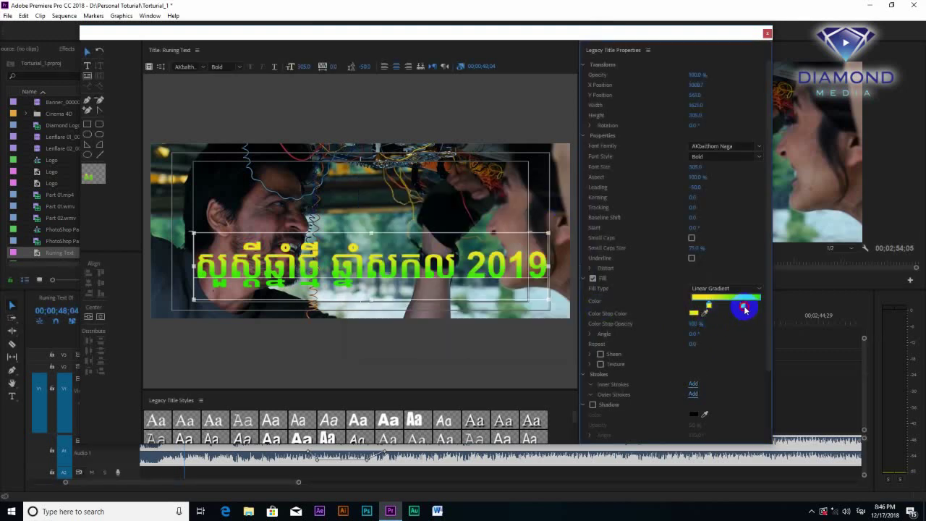
# Step: Set the right gradient stop to bright green and add an outer stroke
pyautogui.doubleClick(744, 309)
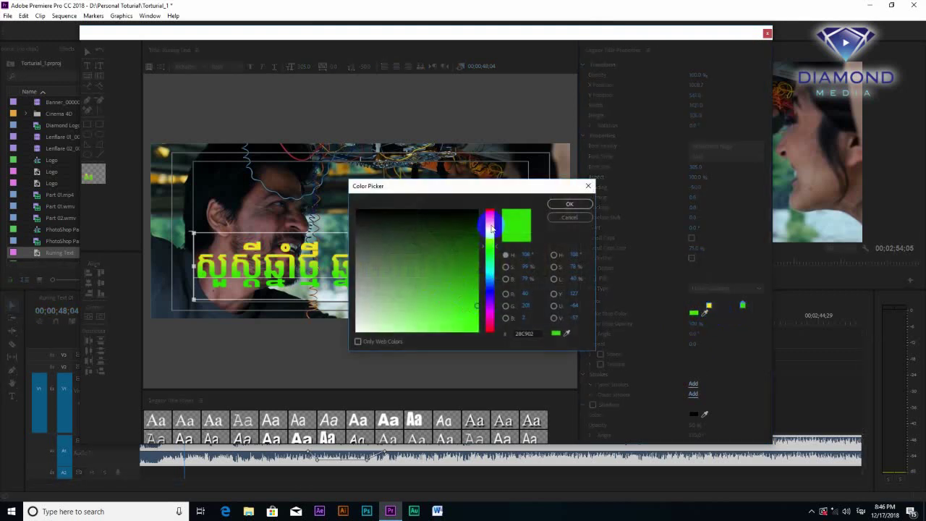
pyautogui.moveTo(491, 227)
pyautogui.mouseDown()
pyautogui.moveTo(458, 268)
pyautogui.moveTo(488, 259)
pyautogui.moveTo(488, 250)
pyautogui.mouseUp()
pyautogui.click(473, 277)
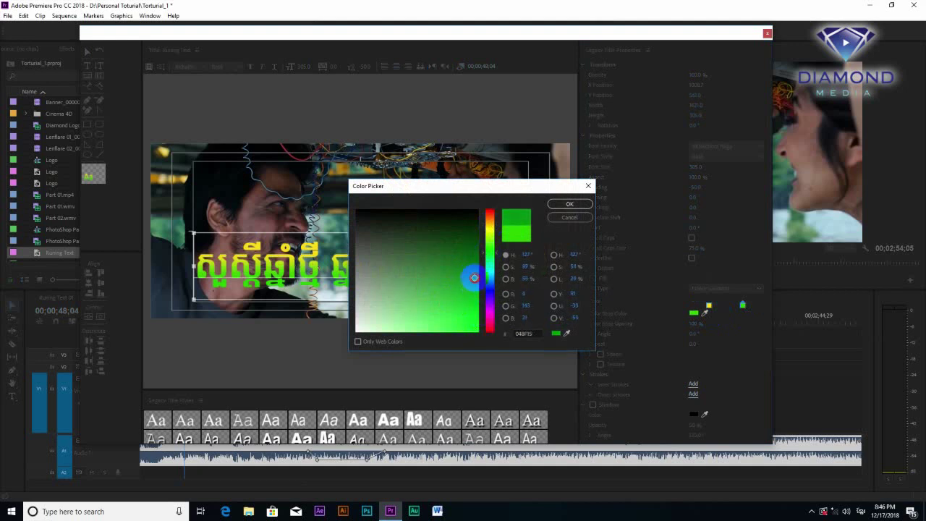
pyautogui.moveTo(483, 273); pyautogui.dragTo(489, 290)
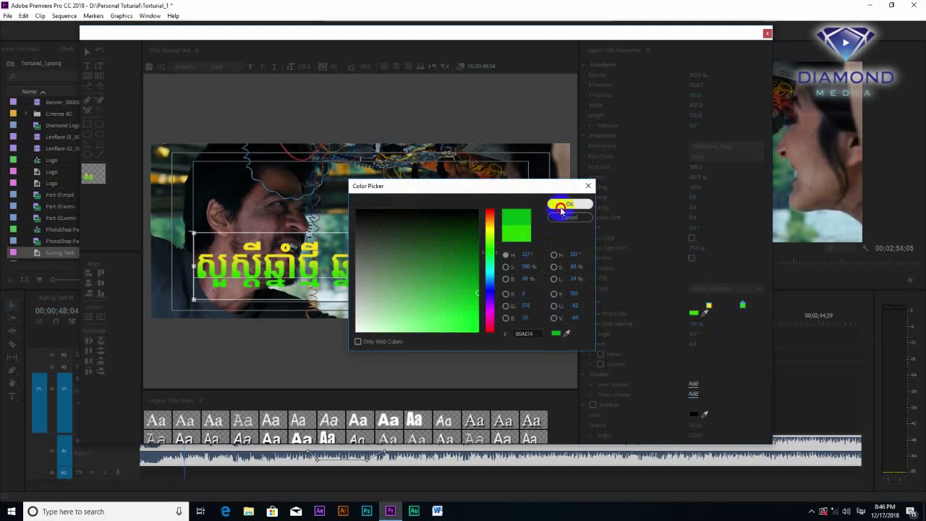
pyautogui.click(568, 204)
pyautogui.moveTo(768, 276); pyautogui.dragTo(765, 362)
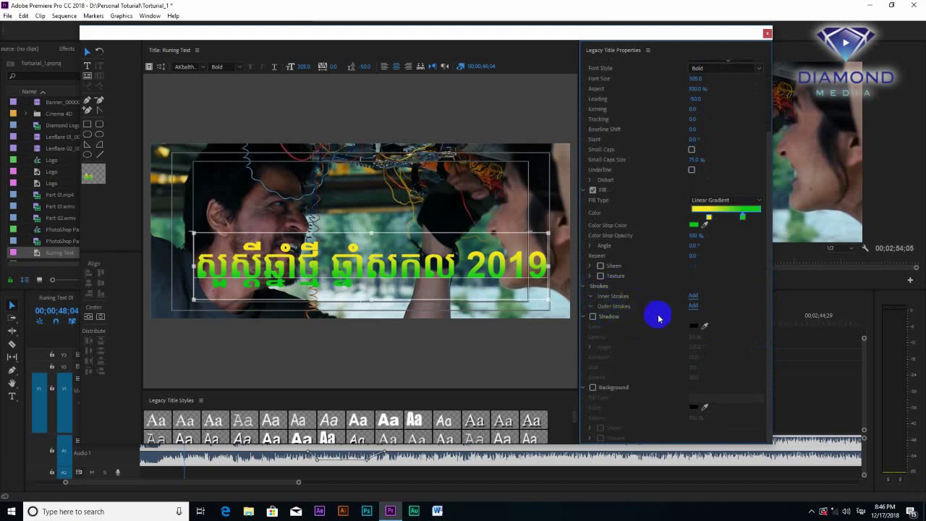
pyautogui.click(693, 307)
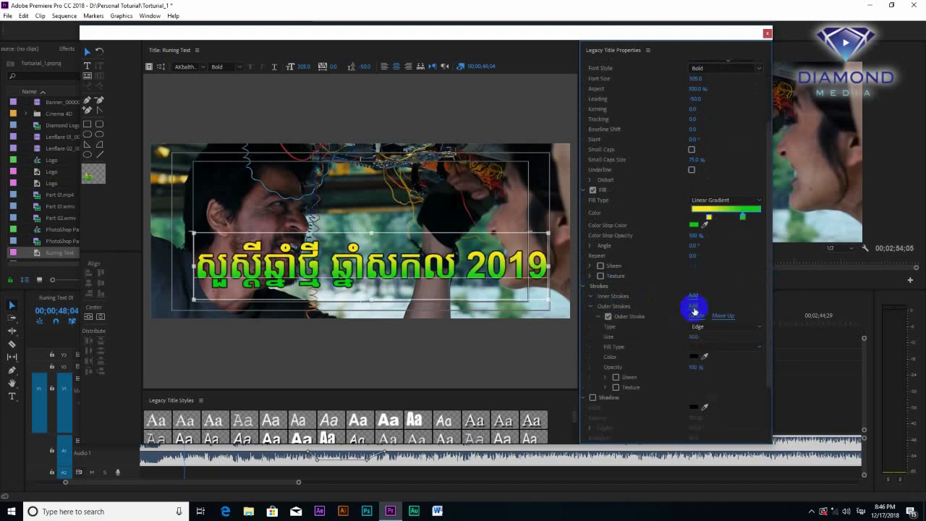
# Step: Thicken the Khmer title's outer stroke to size 33 and give it a Linear Gradient fill
pyautogui.moveTo(691, 338); pyautogui.dragTo(608, 342)
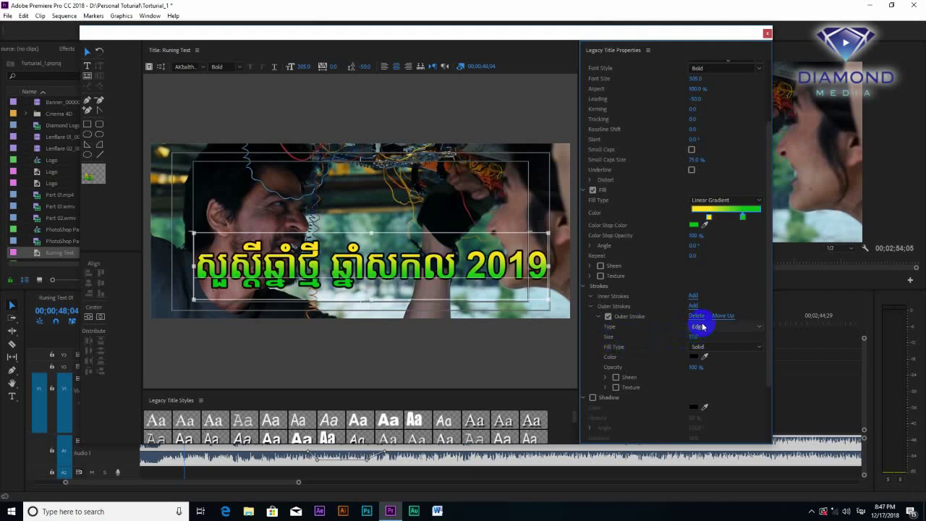
pyautogui.click(707, 346)
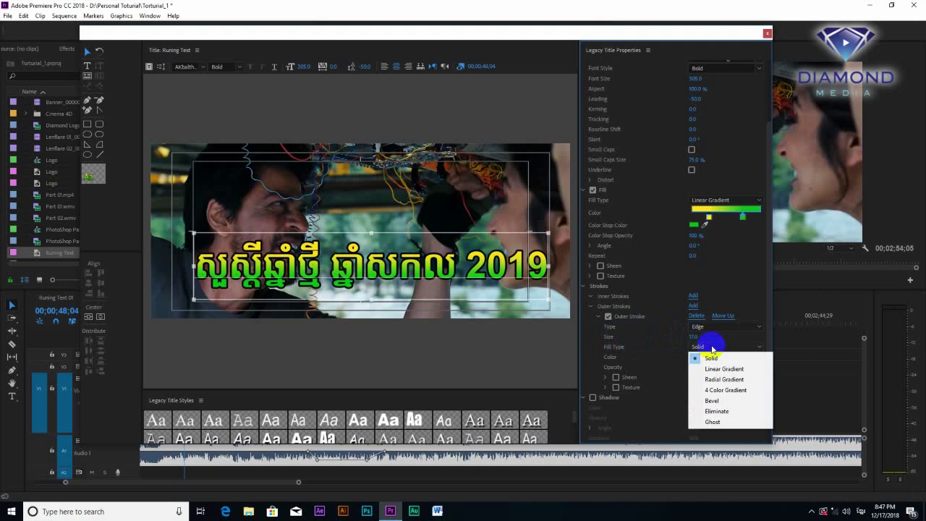
pyautogui.click(667, 333)
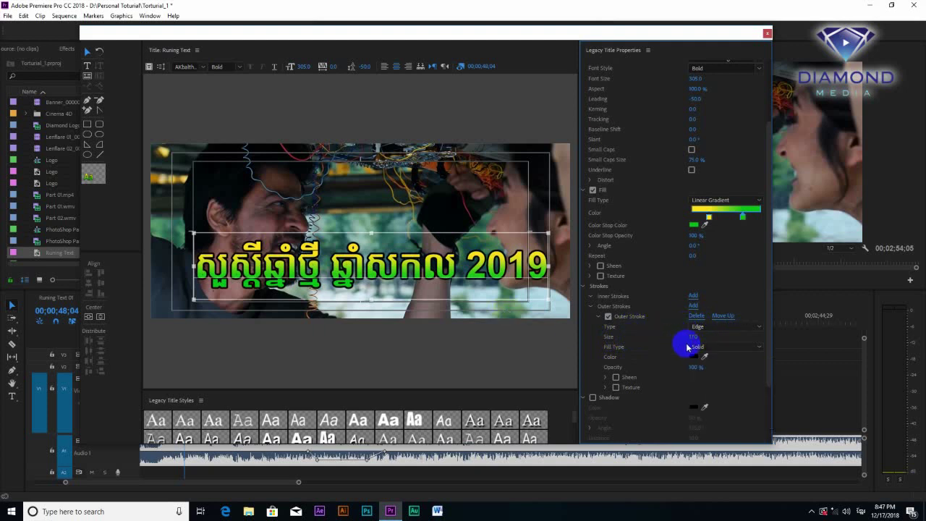
pyautogui.moveTo(696, 335); pyautogui.dragTo(697, 334)
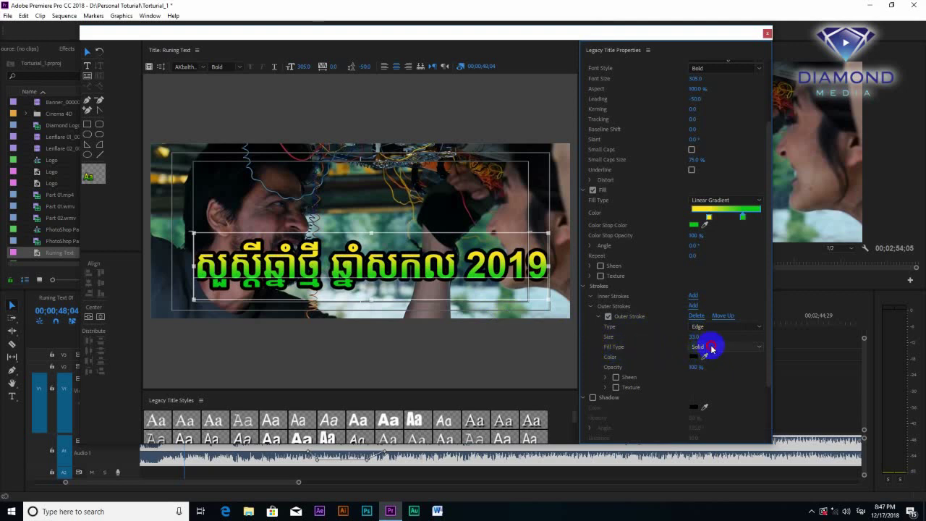
pyautogui.click(706, 347)
pyautogui.click(723, 370)
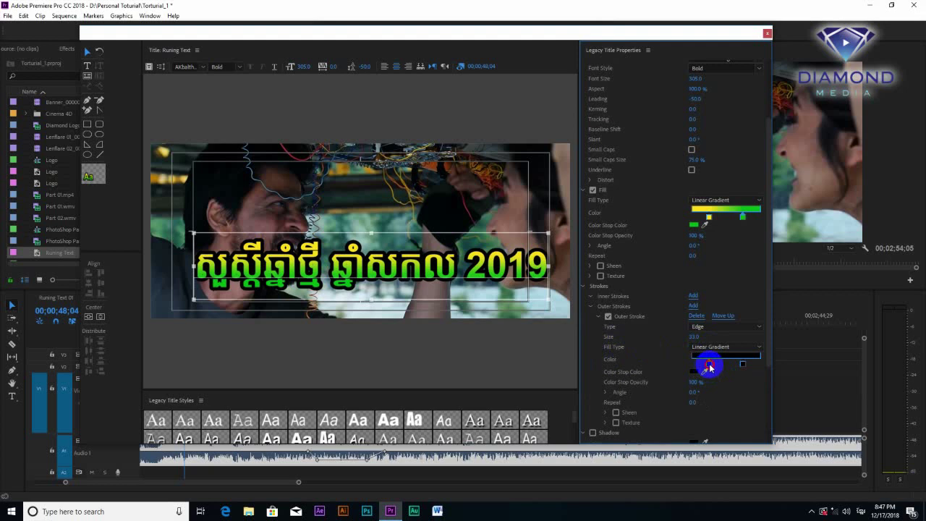
# Step: Colour the outline's first gradient stop light cyan
pyautogui.doubleClick(709, 366)
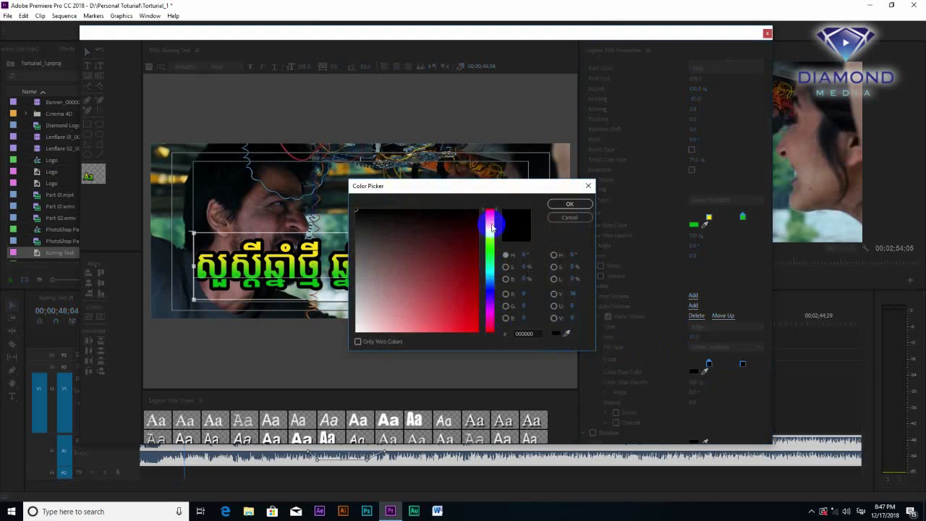
pyautogui.click(492, 227)
pyautogui.click(478, 309)
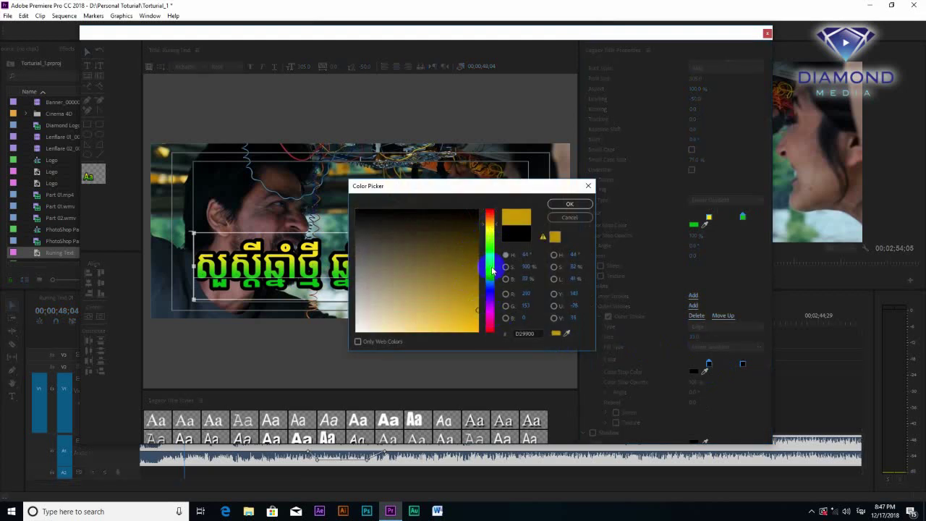
pyautogui.moveTo(458, 310); pyautogui.dragTo(413, 345)
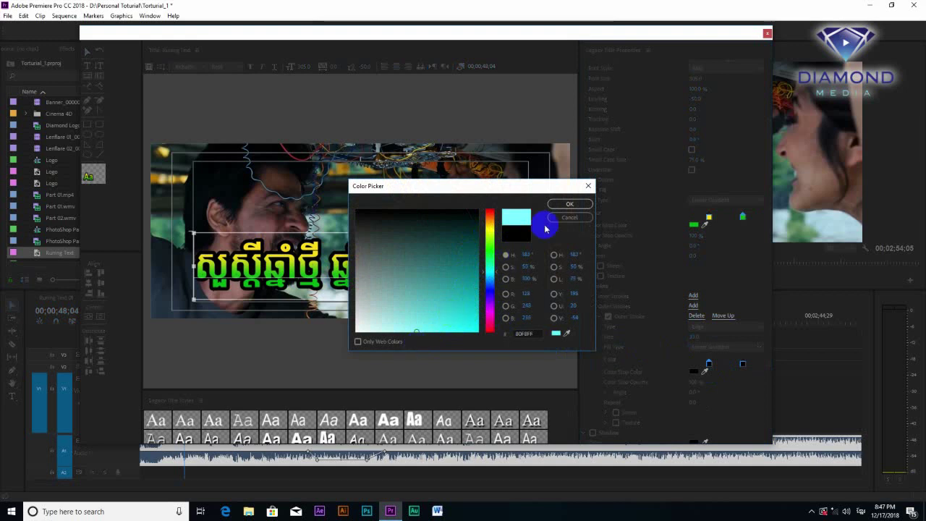
pyautogui.click(564, 205)
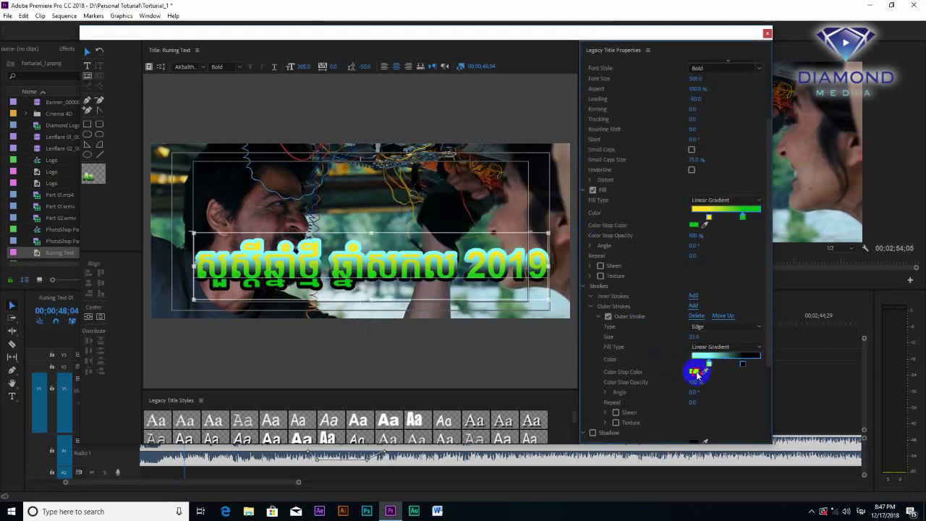
# Step: Change an outline gradient stop to dark navy
pyautogui.click(694, 372)
pyautogui.click(490, 292)
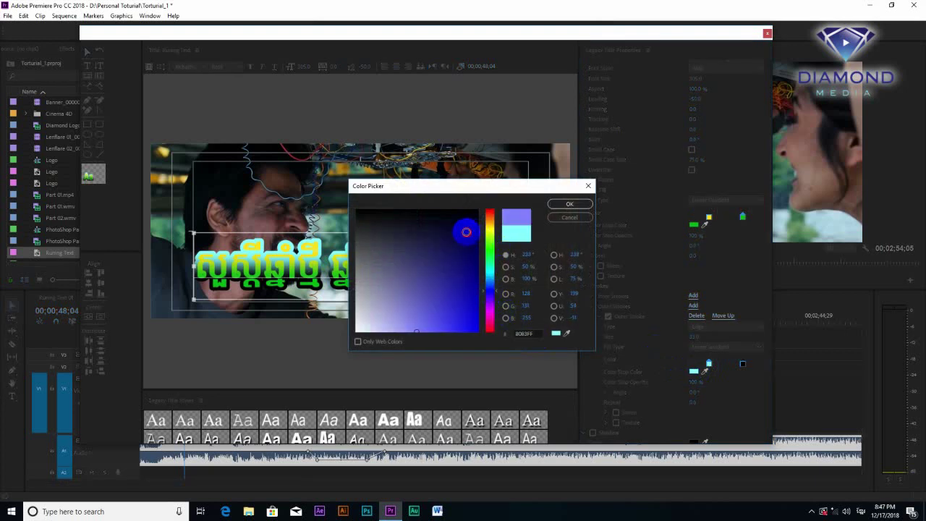
pyautogui.click(472, 227)
pyautogui.click(558, 206)
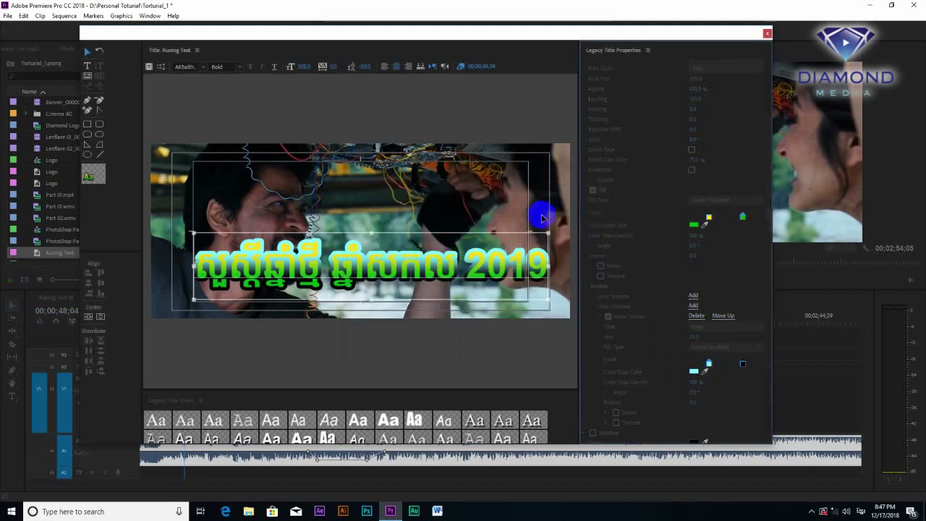
# Step: Give the other outline stop a dark colour, move the greeting slightly lower, and close the editor
pyautogui.doubleClick(744, 367)
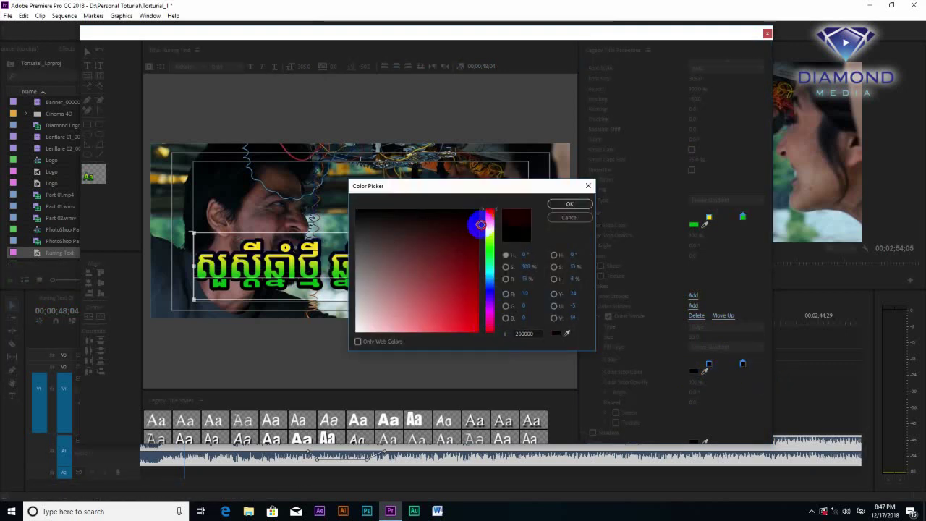
pyautogui.click(556, 204)
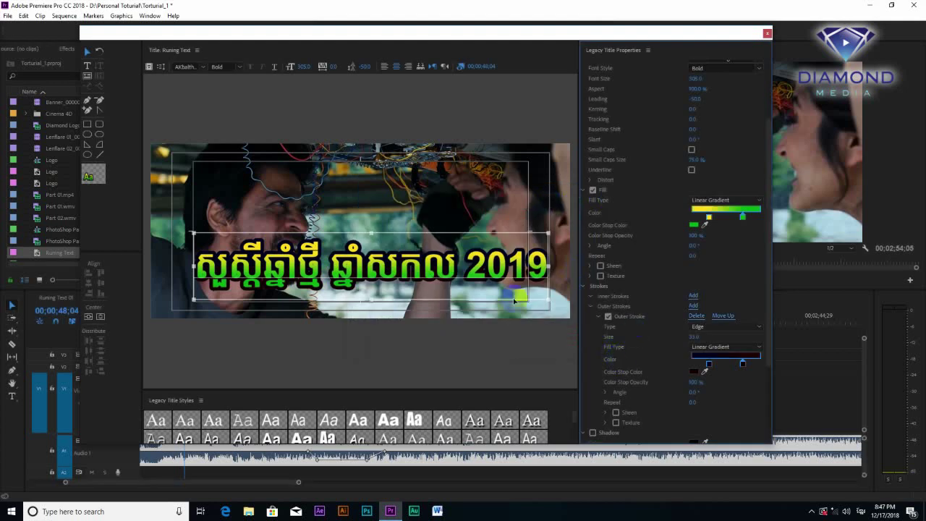
pyautogui.moveTo(478, 271); pyautogui.dragTo(470, 287)
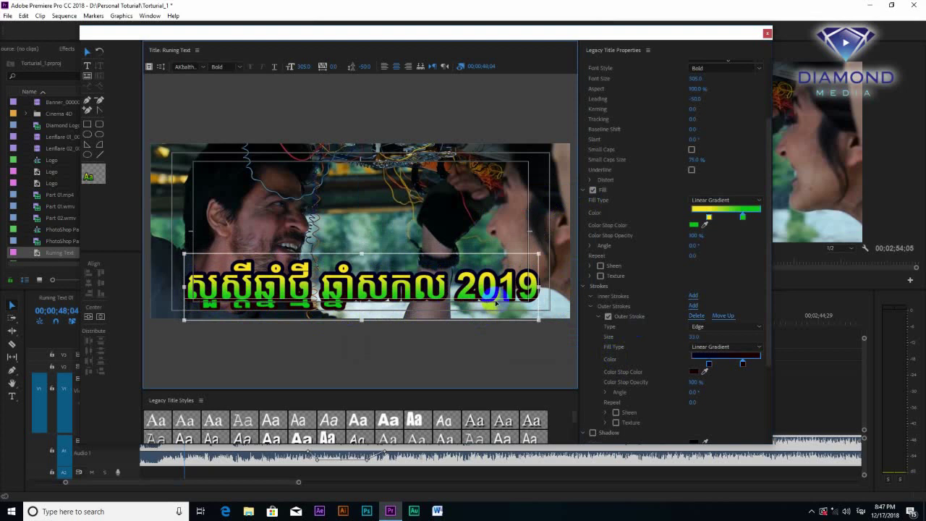
pyautogui.click(767, 33)
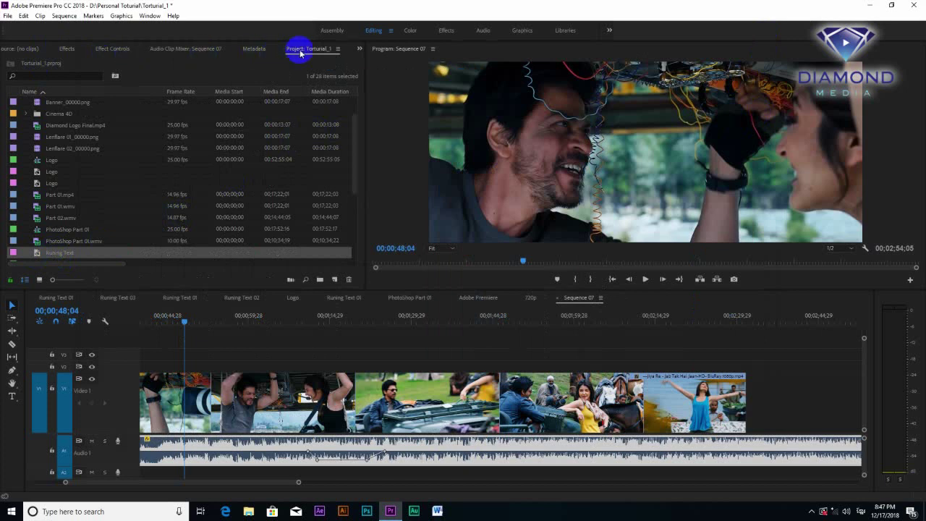
# Step: Place the Runing Text title on V2 near 01;24 and play it back over the footage
pyautogui.moveTo(58, 252); pyautogui.dragTo(381, 363)
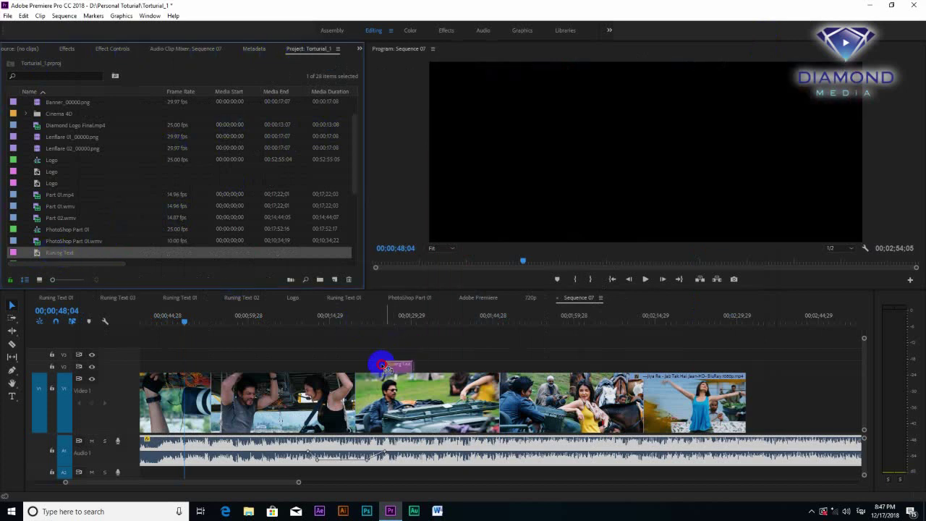
pyautogui.click(390, 316)
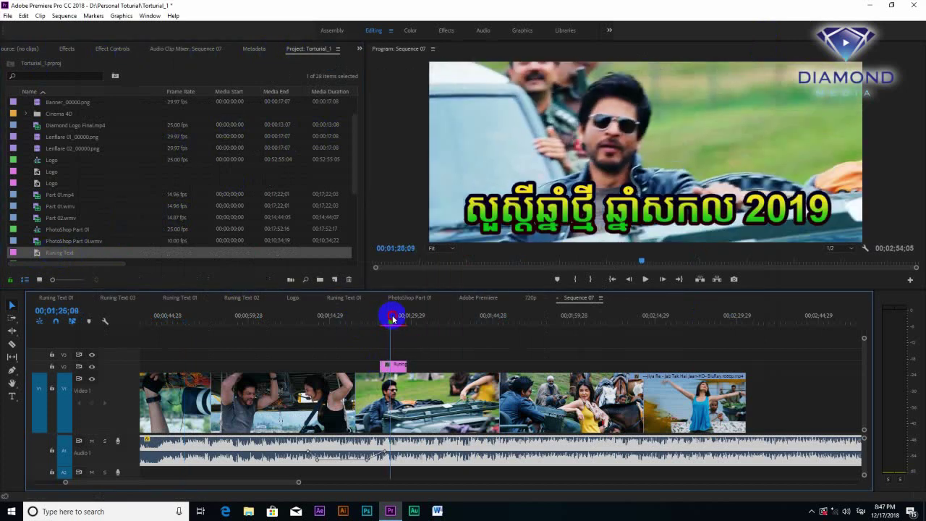
pyautogui.moveTo(392, 319); pyautogui.dragTo(388, 325)
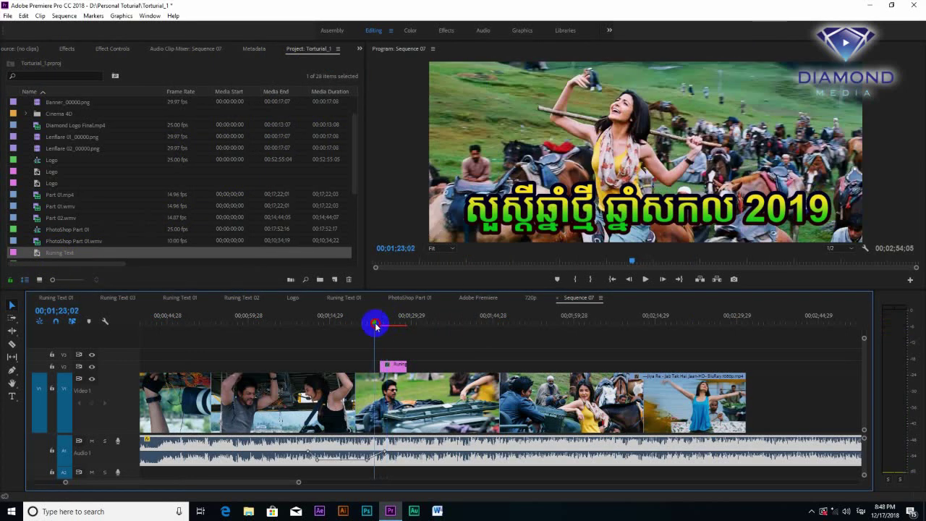
pyautogui.press('space')
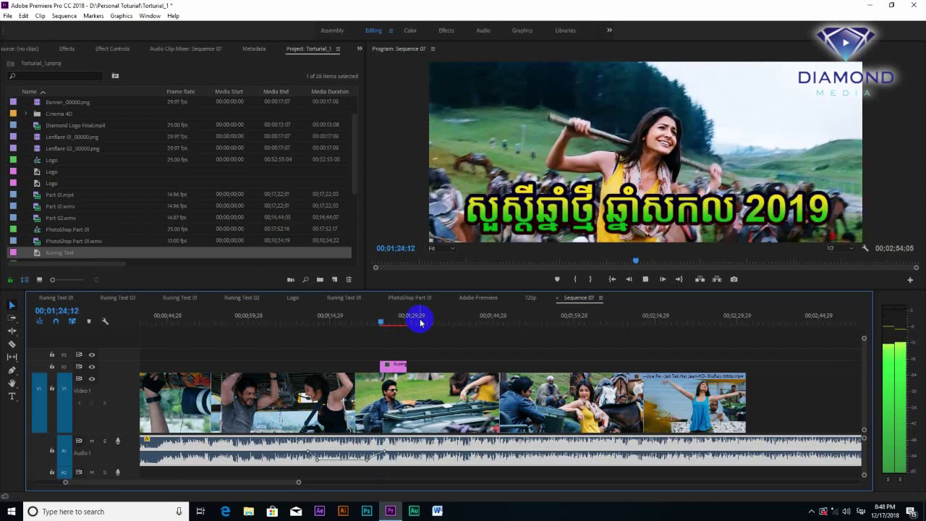
pyautogui.press('space')
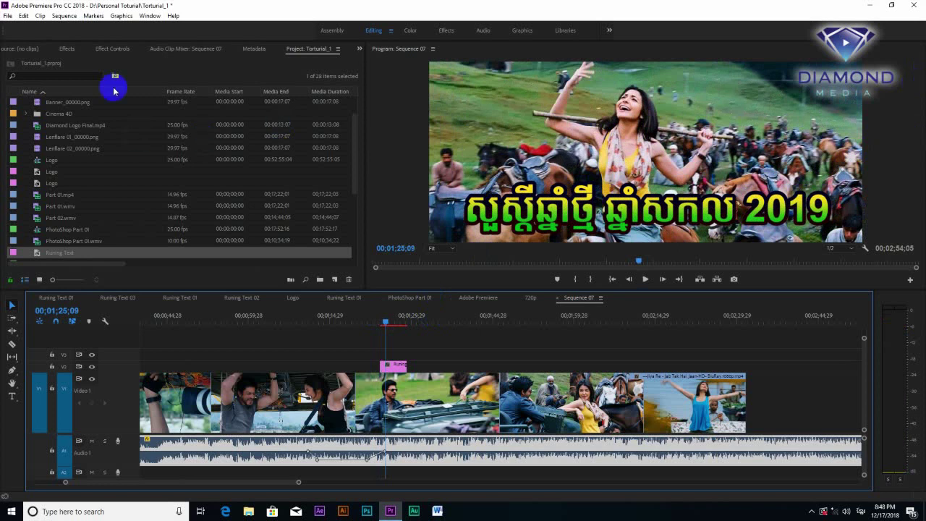
# Step: Apply Cross Dissolve to the V2 title clip and preview it
pyautogui.click(64, 50)
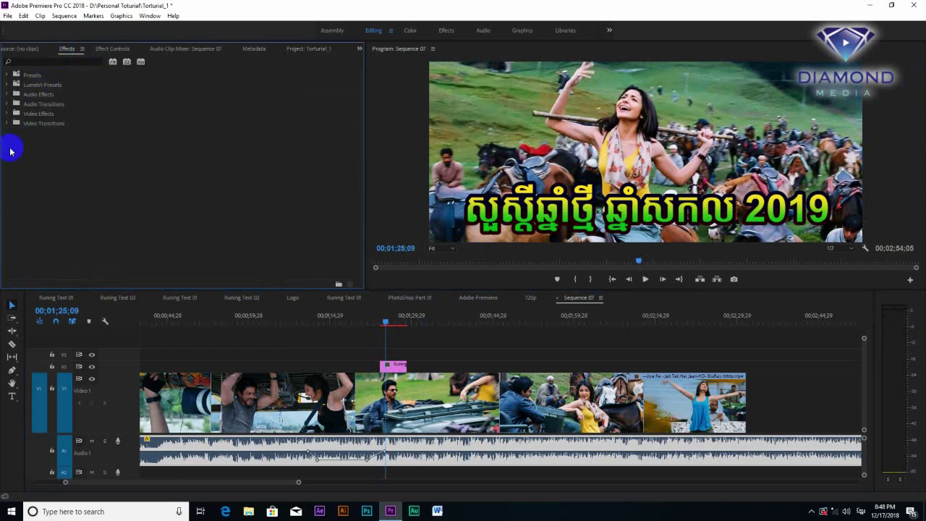
pyautogui.click(7, 125)
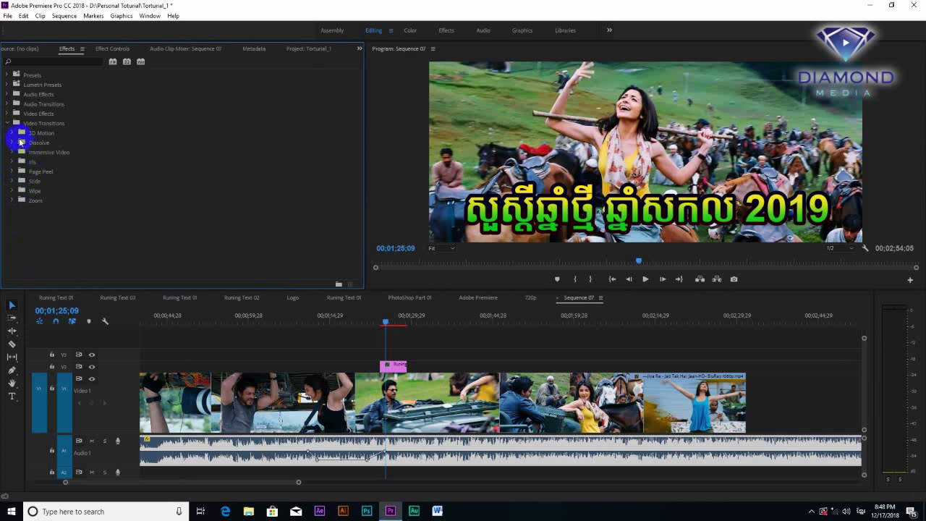
pyautogui.click(11, 143)
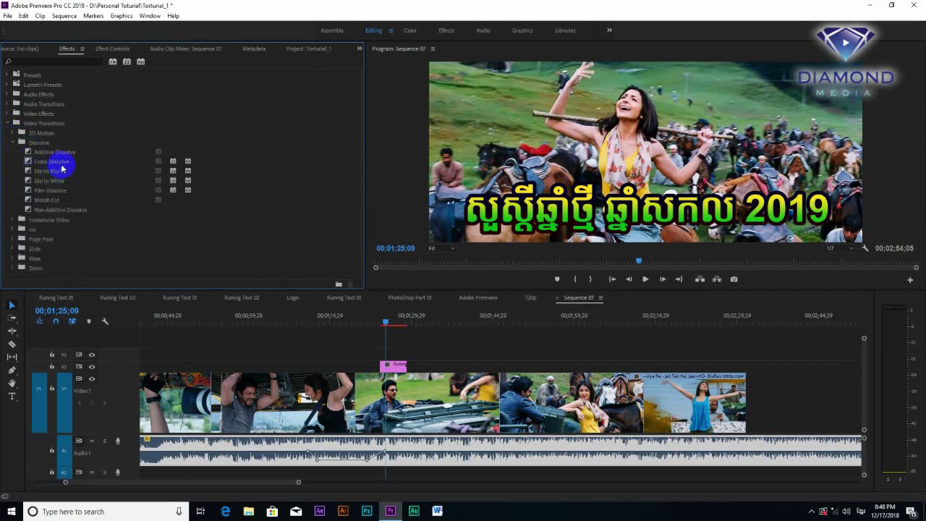
pyautogui.moveTo(55, 161)
pyautogui.mouseDown()
pyautogui.moveTo(372, 370)
pyautogui.moveTo(382, 362)
pyautogui.mouseUp()
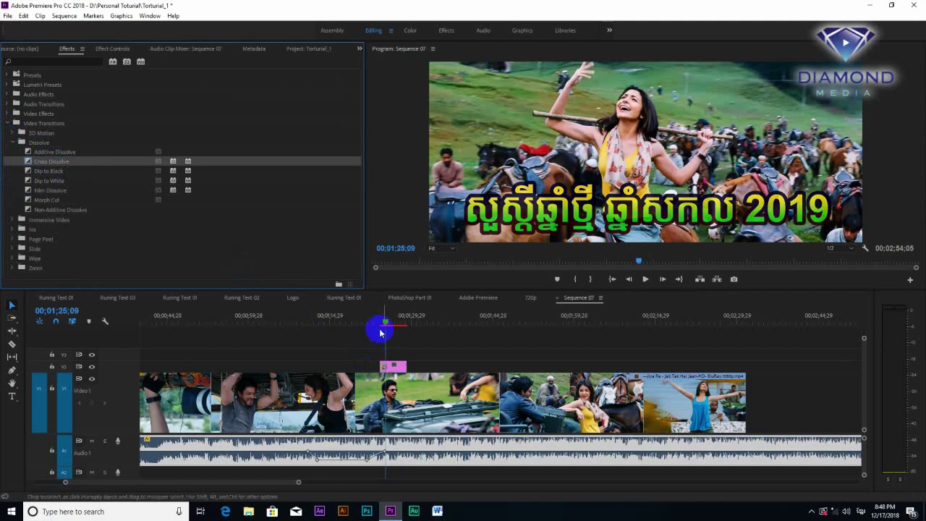
pyautogui.click(380, 322)
pyautogui.press('space')
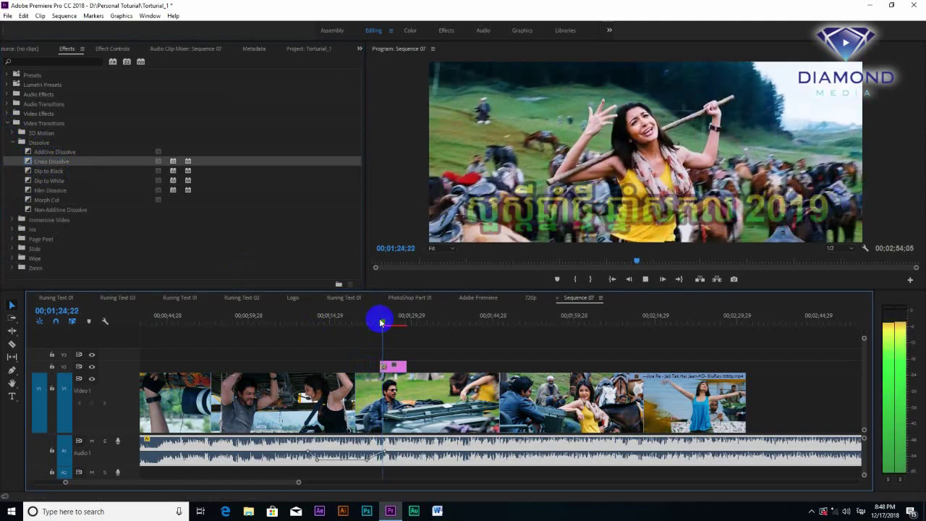
pyautogui.press('space')
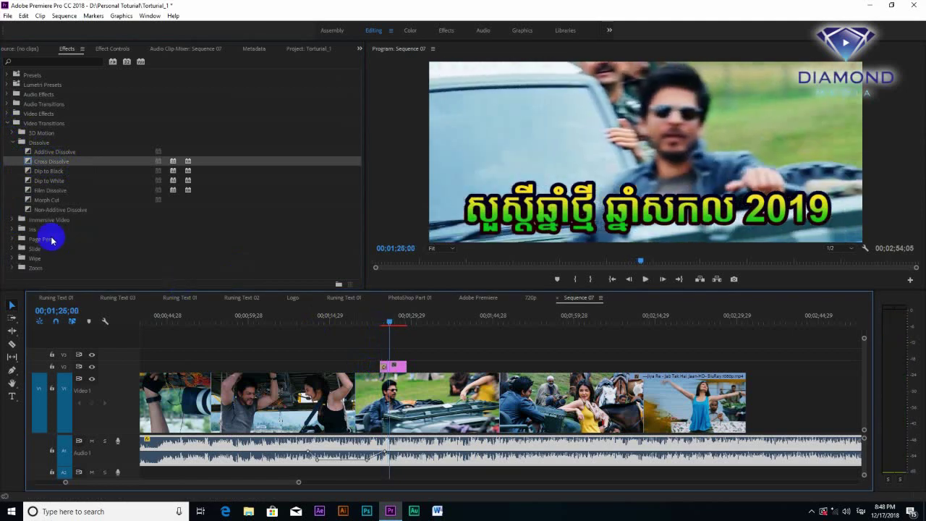
# Step: Replace it with the Iris Box transition and preview the result
pyautogui.click(12, 230)
pyautogui.moveTo(38, 238); pyautogui.dragTo(381, 369)
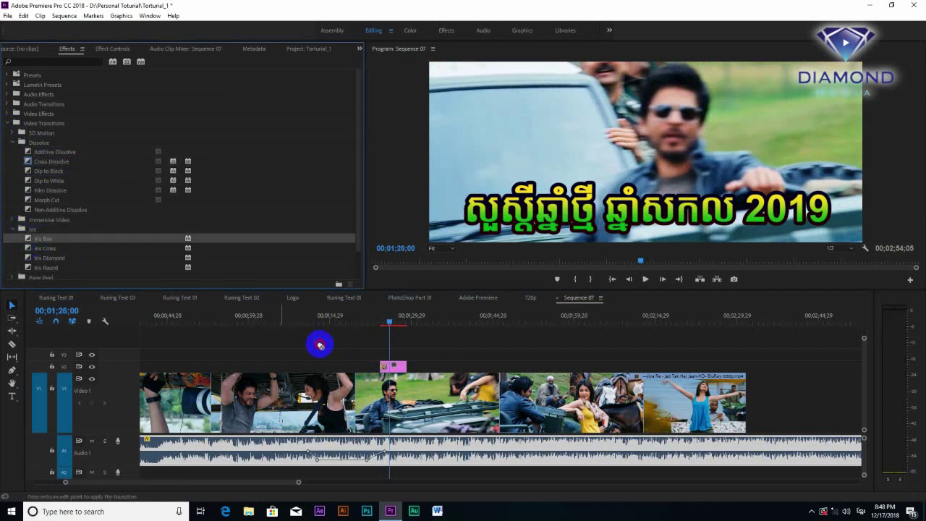
pyautogui.click(379, 321)
pyautogui.press('space')
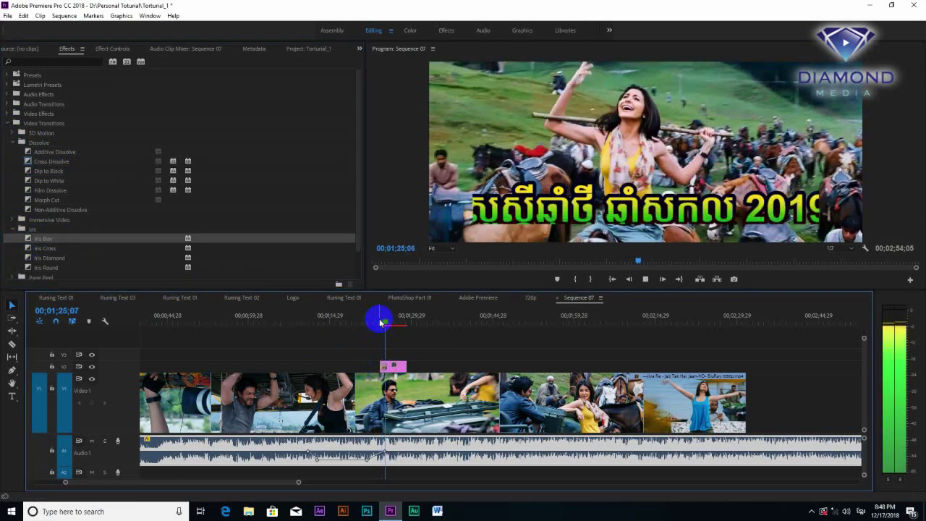
pyautogui.press('space')
# Step: Apply Iris Diamond to the title clip and preview it
pyautogui.scroll(-2, 72, 256)
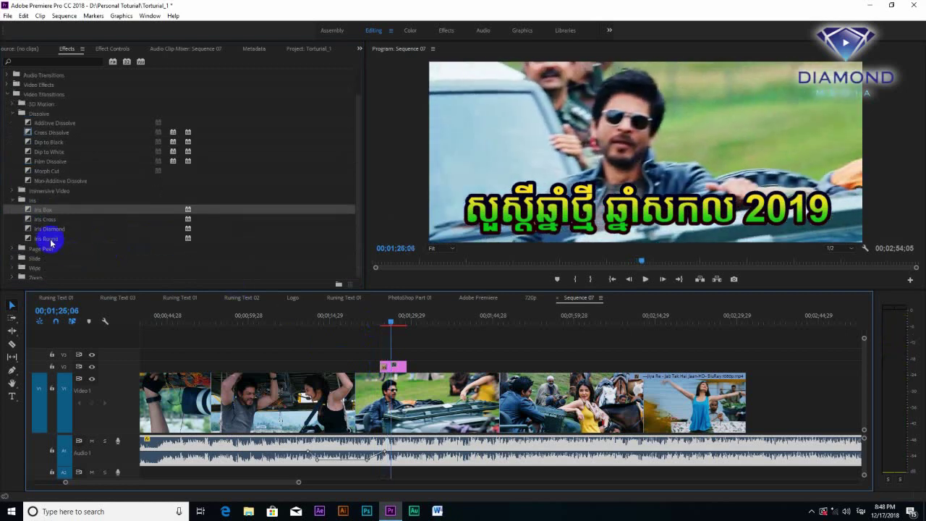
pyautogui.moveTo(43, 228); pyautogui.dragTo(381, 367)
pyautogui.click(380, 318)
pyautogui.press('space')
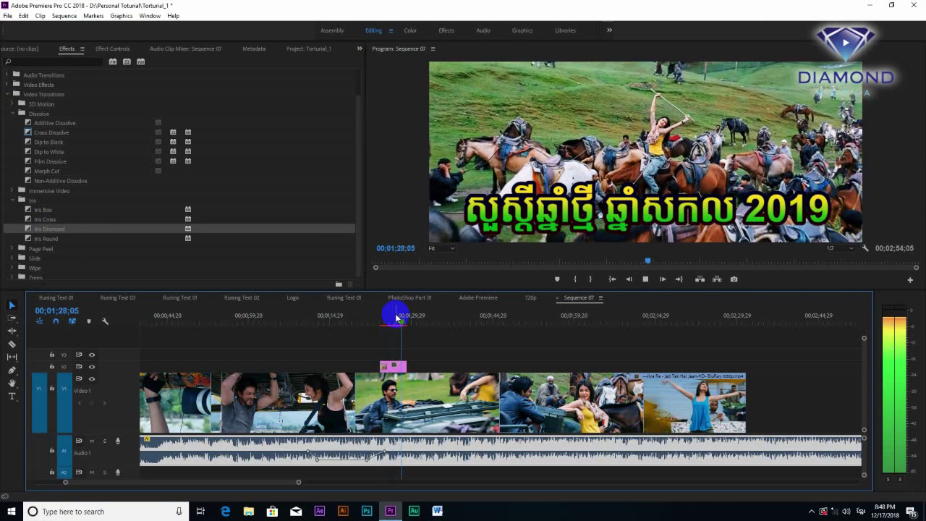
pyautogui.press('space')
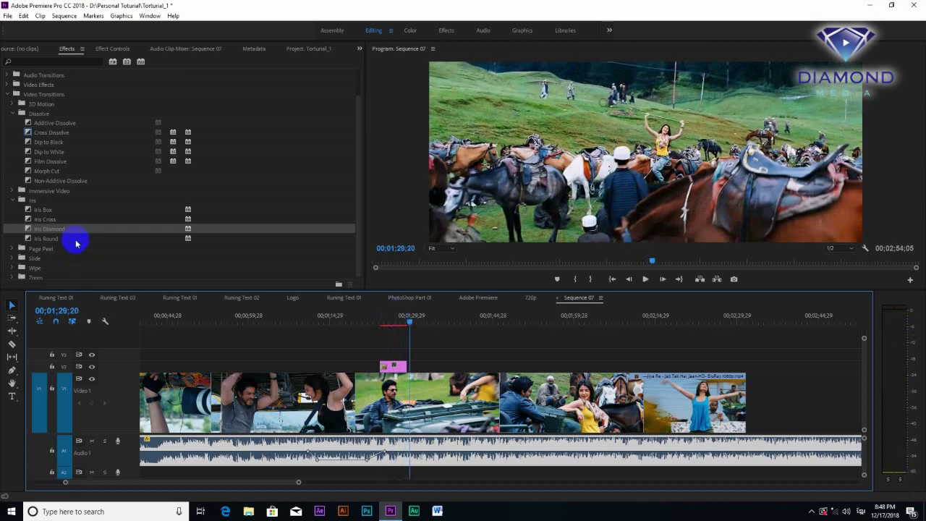
# Step: Try Band Slide on the title clip, preview it, and park the playhead at 01;26;19
pyautogui.click(11, 258)
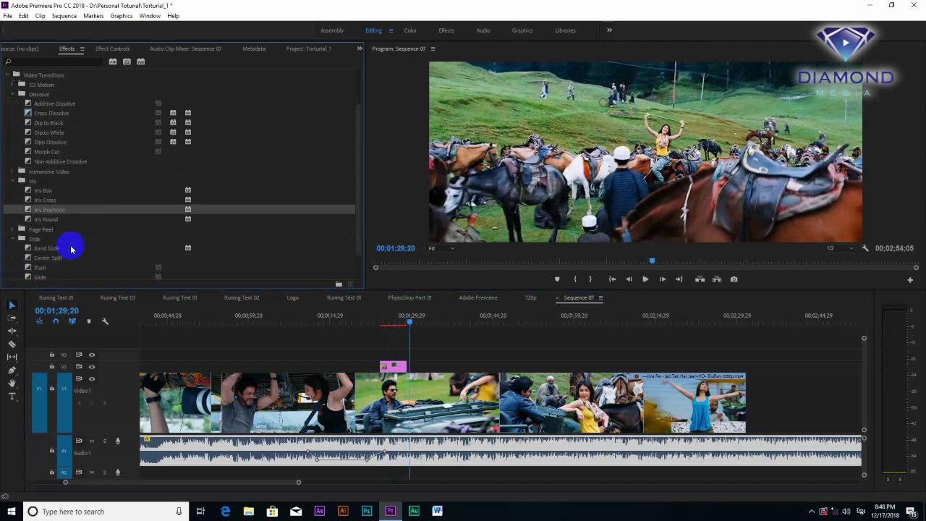
pyautogui.scroll(-2, 66, 248)
pyautogui.moveTo(45, 238); pyautogui.dragTo(405, 347)
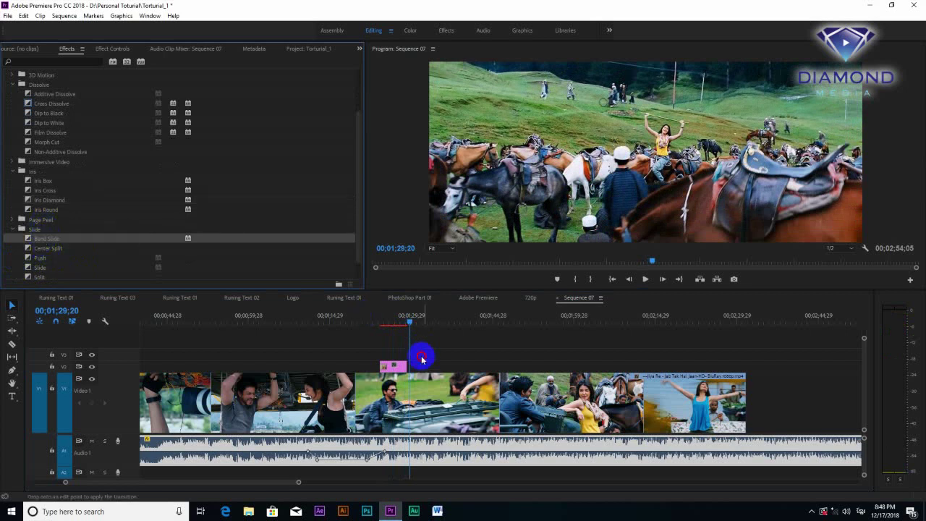
pyautogui.click(397, 318)
pyautogui.press('space')
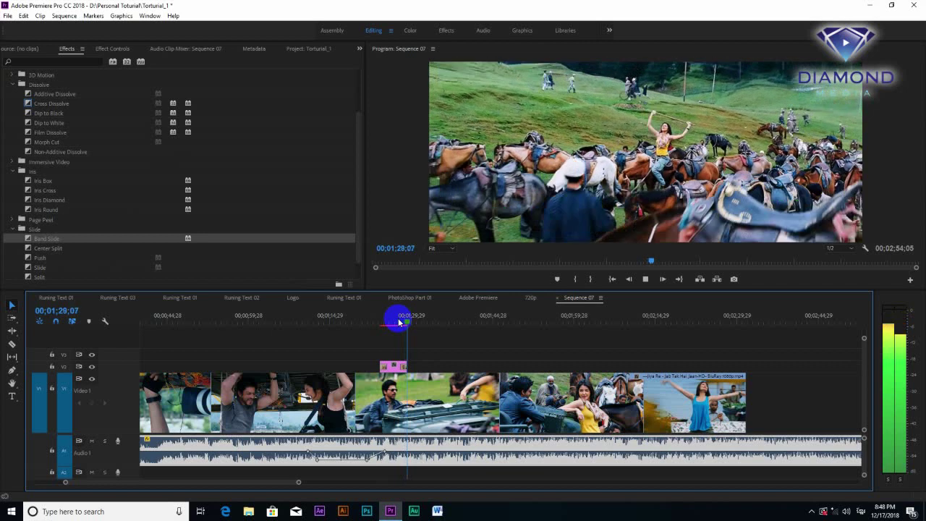
pyautogui.press('space')
pyautogui.click(394, 324)
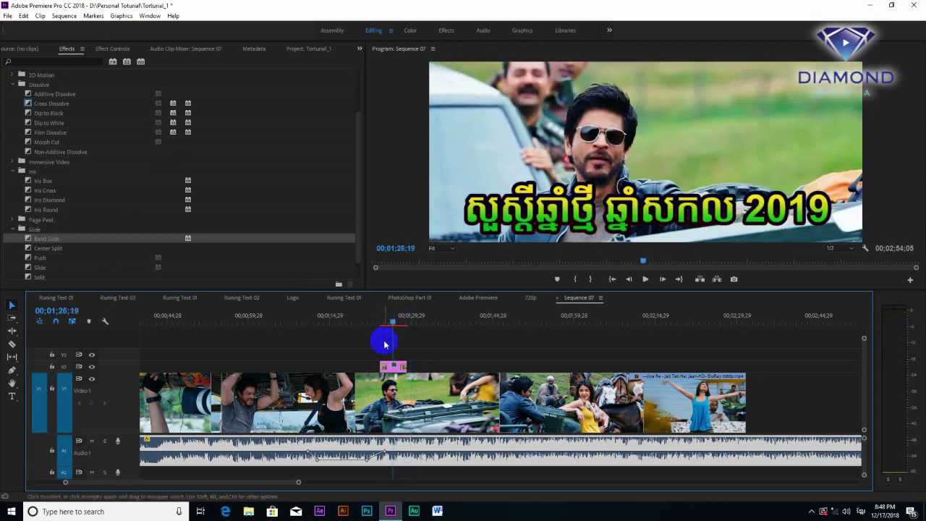
pyautogui.click(657, 39)
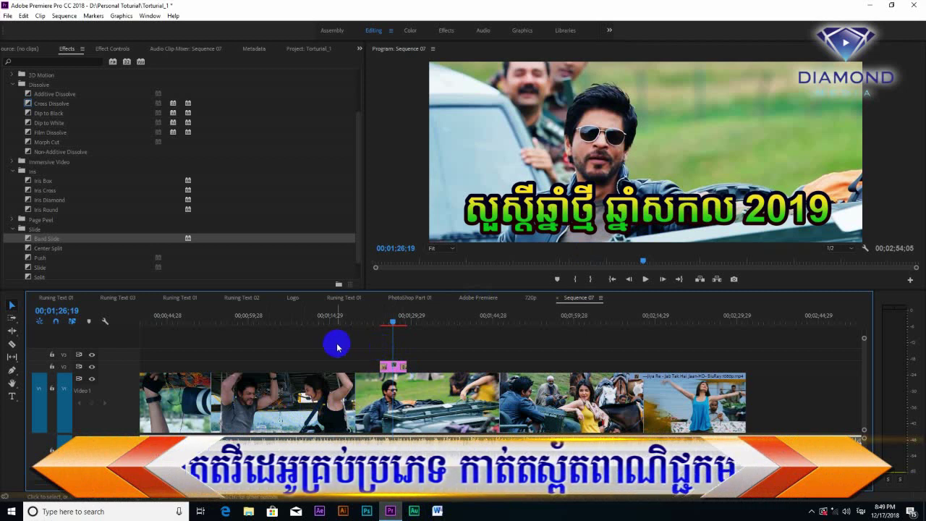
pyautogui.click(339, 298)
pyautogui.moveTo(233, 316); pyautogui.dragTo(141, 318)
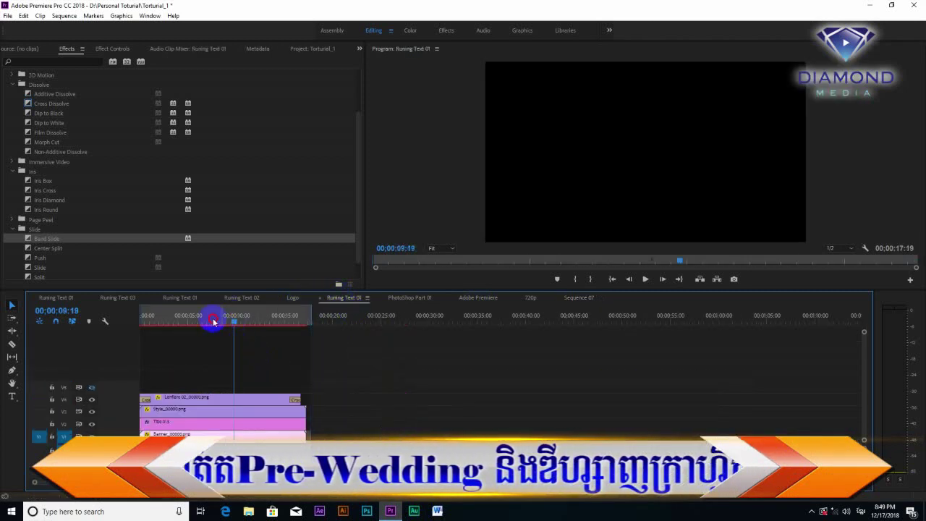
pyautogui.click(178, 320)
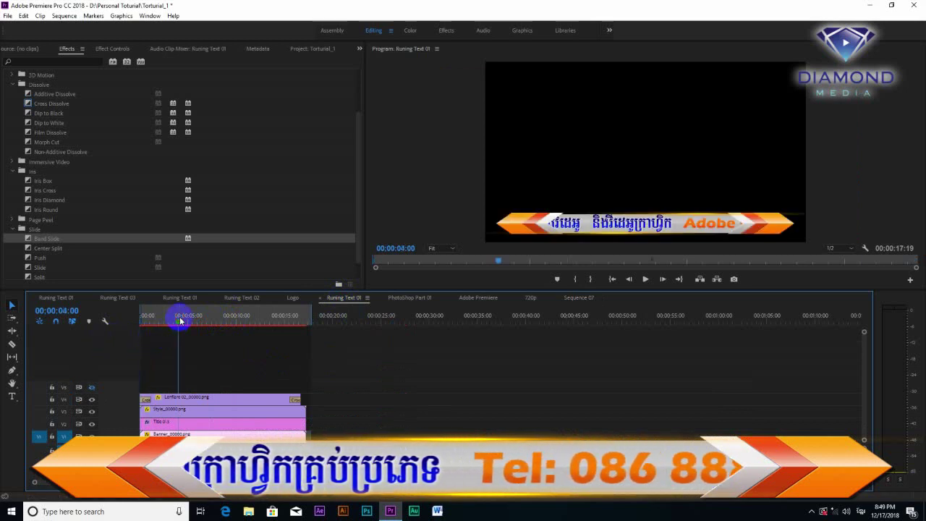
pyautogui.press('space')
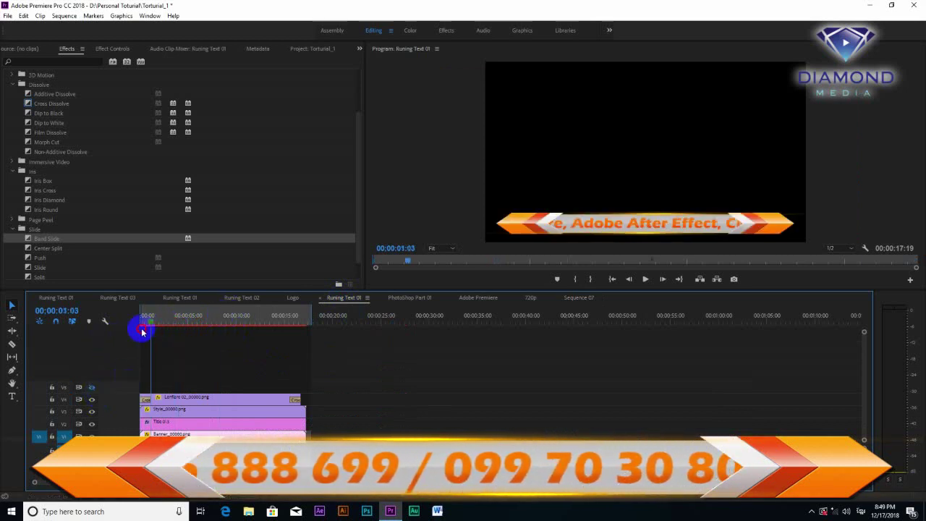
pyautogui.click(139, 323)
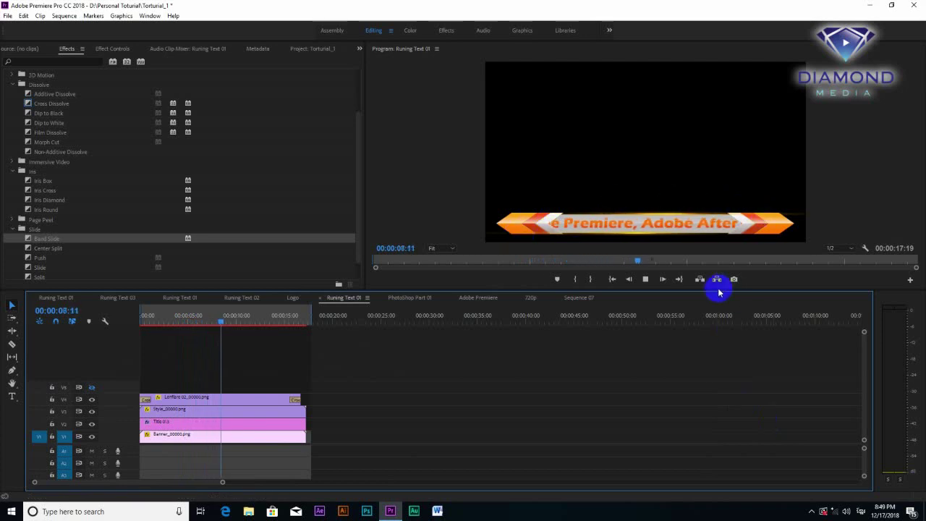
pyautogui.click(581, 298)
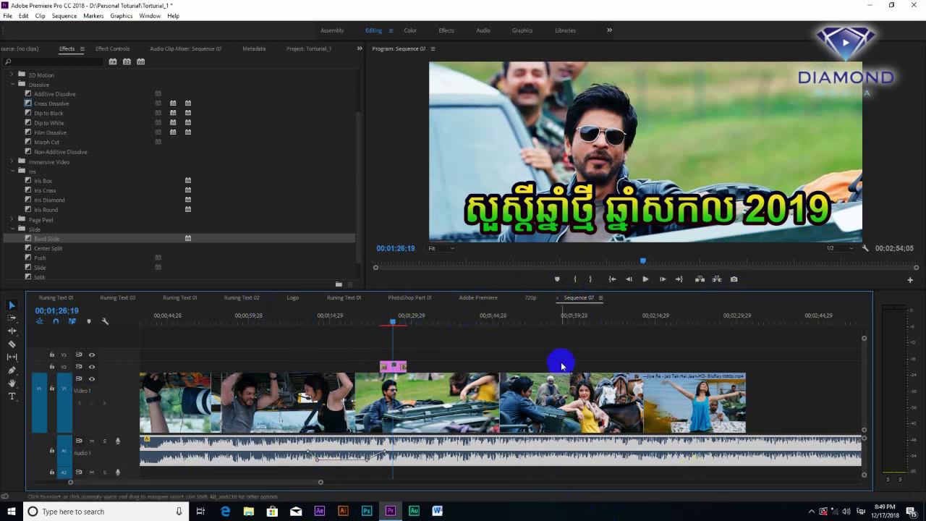
# Step: At playhead 01;34;11, create a new 1920×800 legacy title named Banner
pyautogui.click(434, 321)
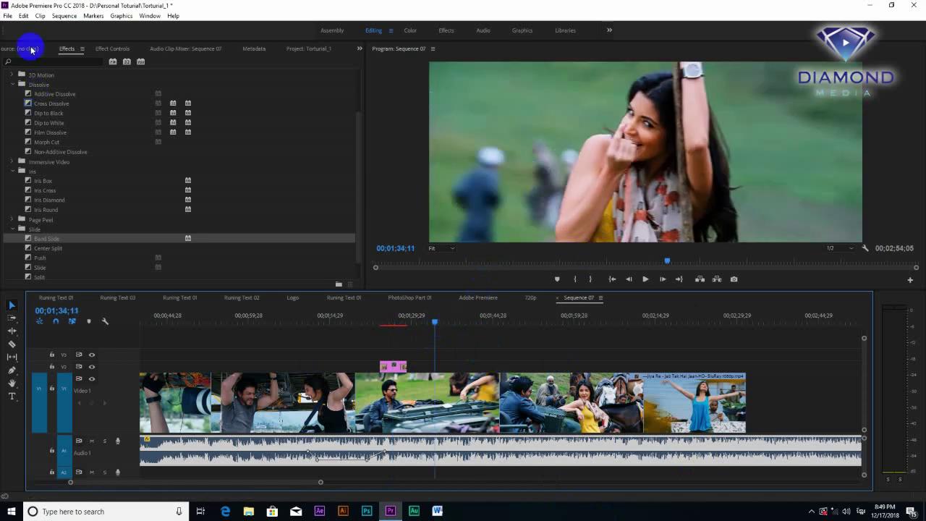
pyautogui.click(7, 16)
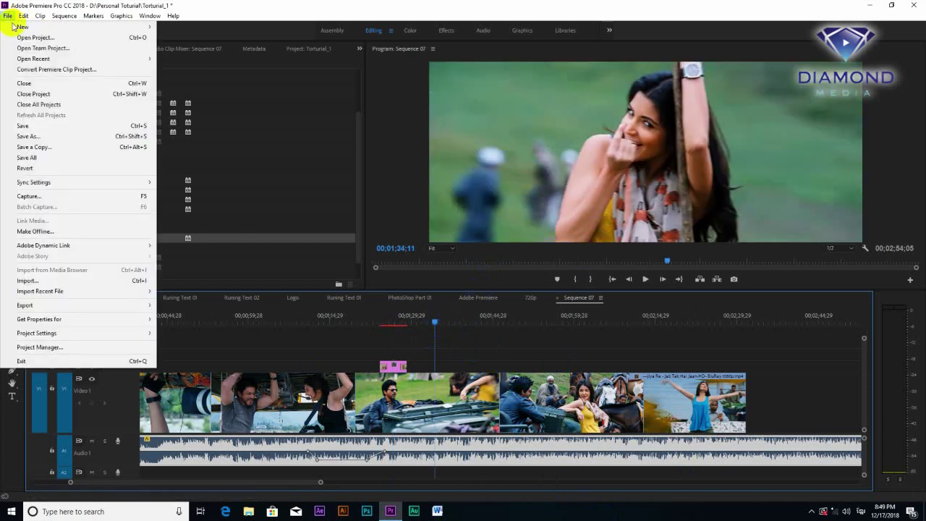
pyautogui.moveTo(22, 27)
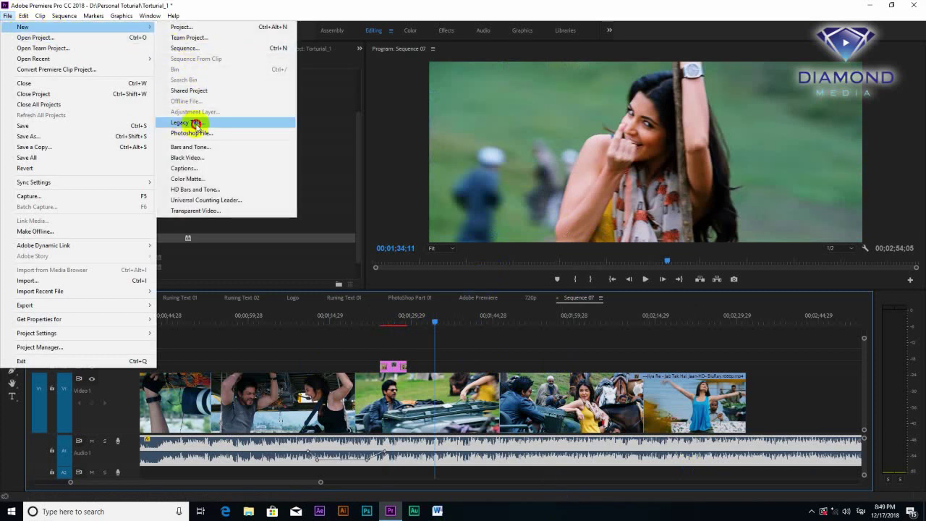
pyautogui.click(195, 124)
pyautogui.write('Banner')
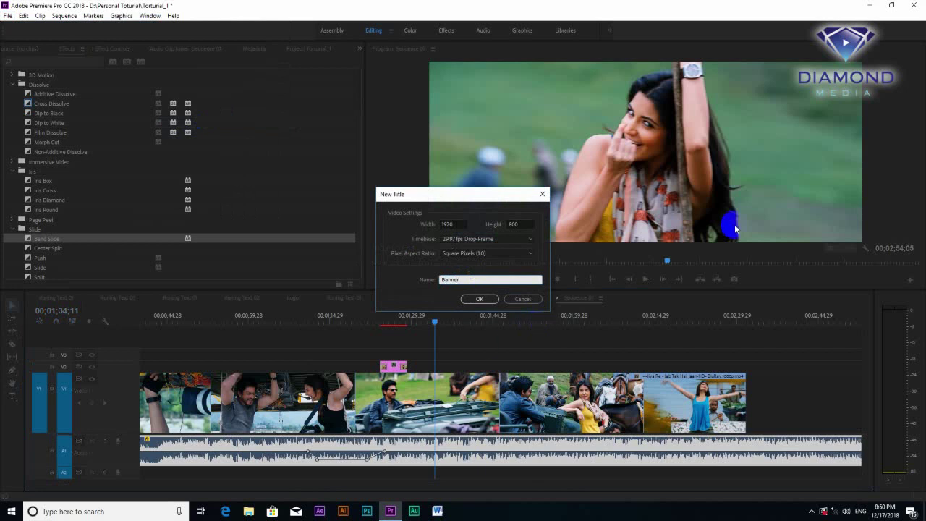
pyautogui.click(480, 298)
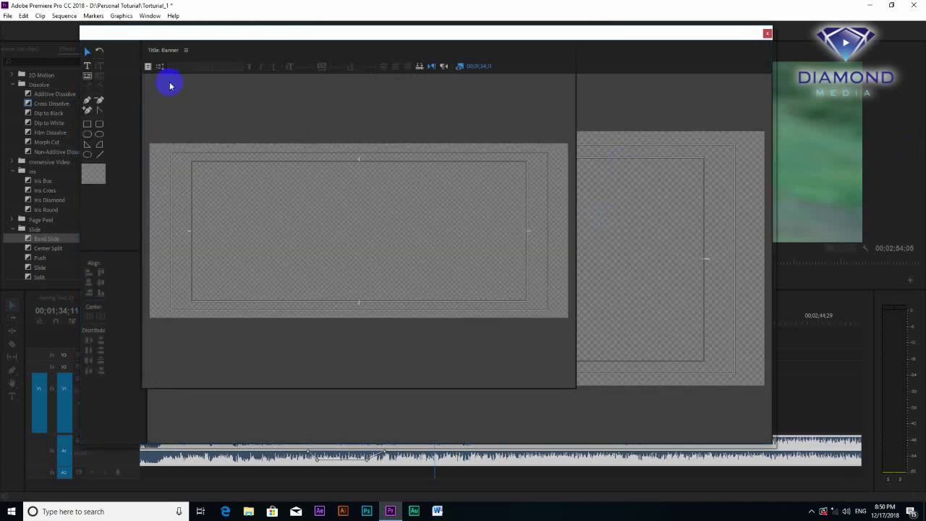
# Step: Draw a rounded rectangle bar across the bottom of the frame, redrawing it twice
pyautogui.click(99, 127)
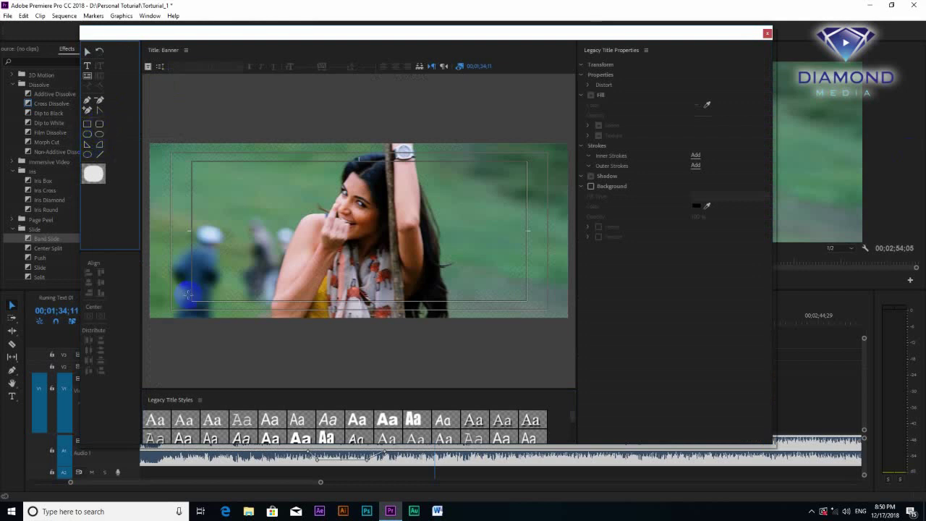
pyautogui.moveTo(169, 289); pyautogui.dragTo(425, 313)
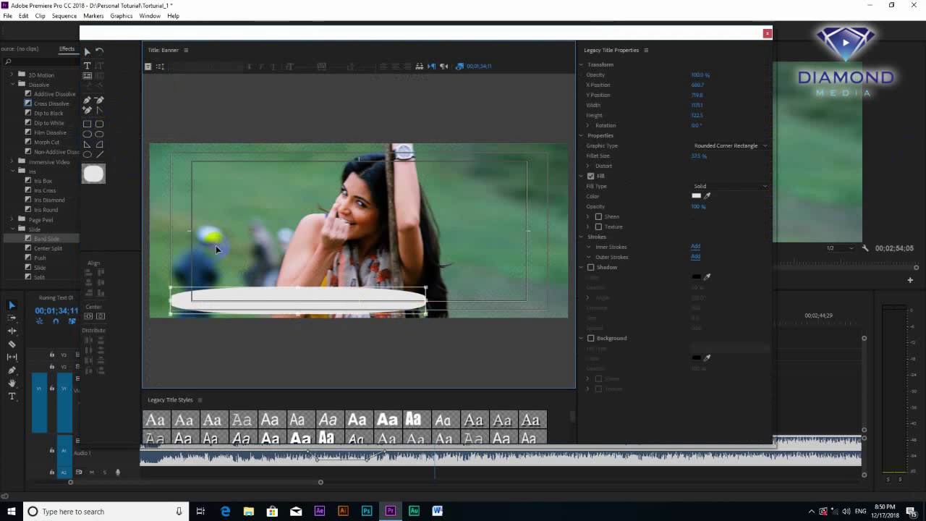
pyautogui.press('Delete')
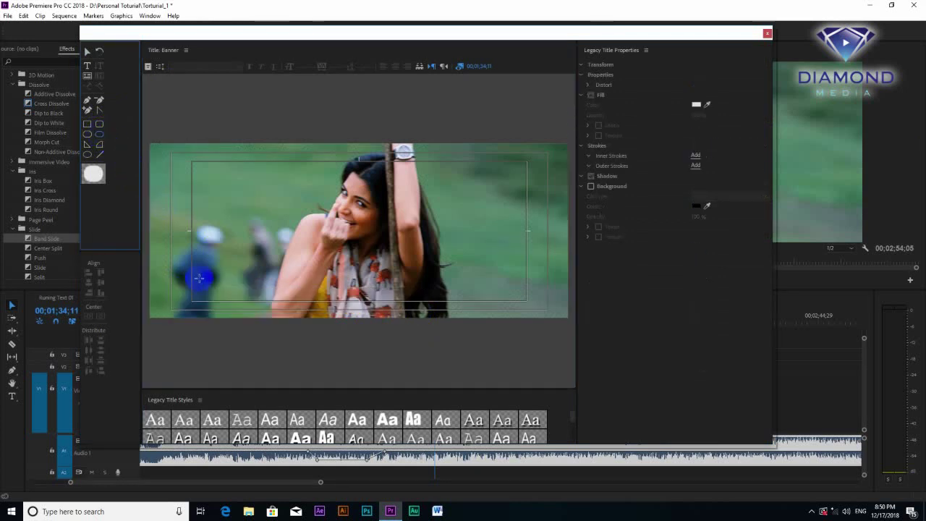
pyautogui.moveTo(199, 279); pyautogui.dragTo(366, 298)
pyautogui.click(99, 138)
pyautogui.press('Delete')
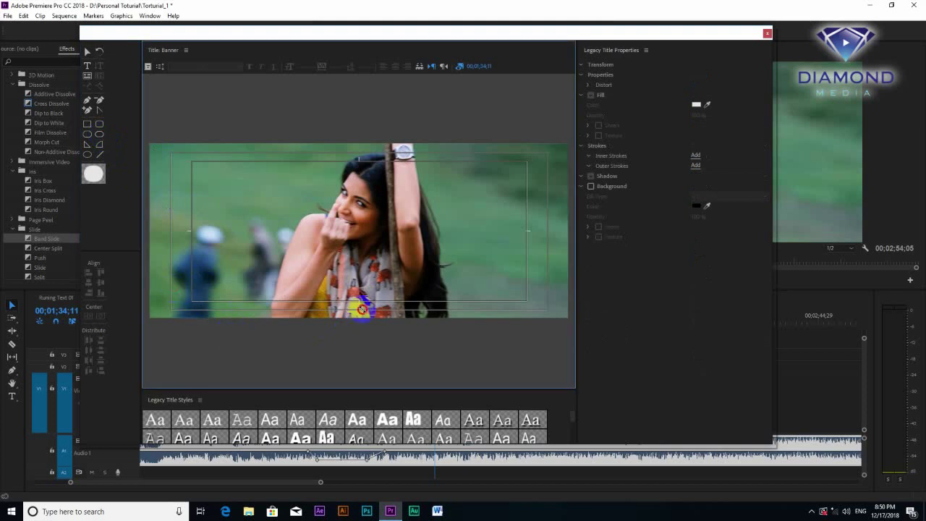
pyautogui.moveTo(173, 287); pyautogui.dragTo(552, 312)
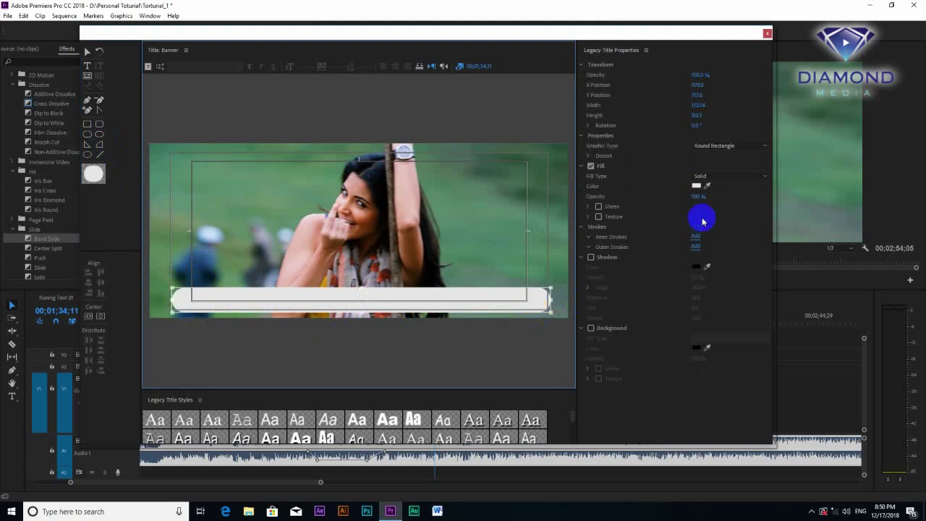
# Step: Fill the bar with blue 082ED2, set about 91% opacity, and close the editor
pyautogui.click(695, 186)
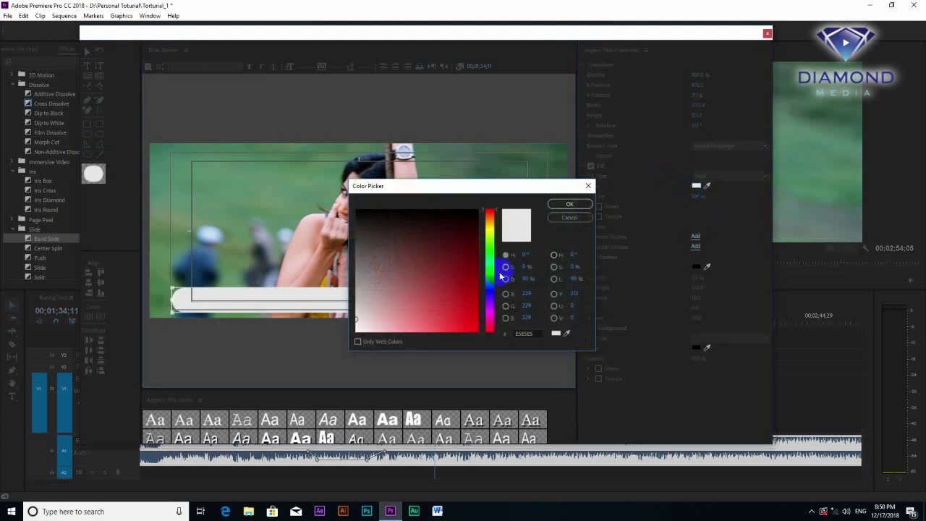
pyautogui.click(489, 287)
pyautogui.click(473, 309)
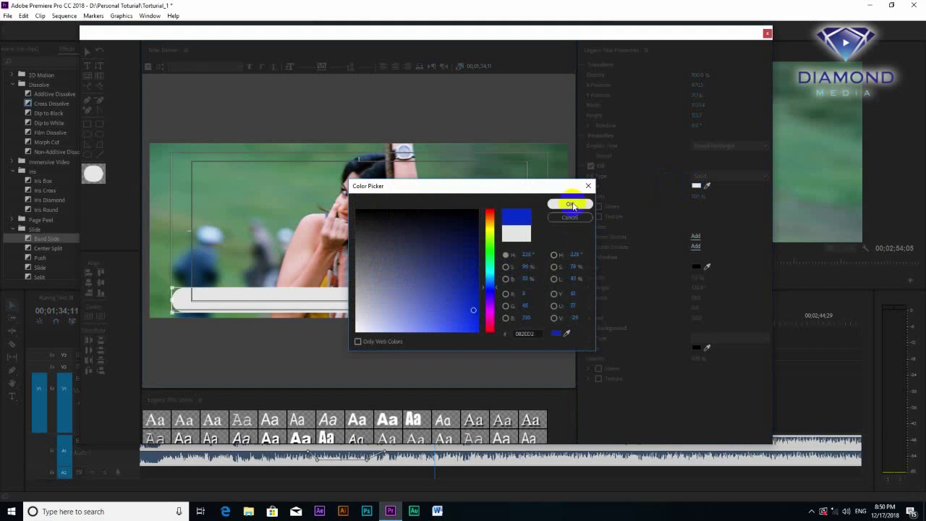
pyautogui.click(570, 204)
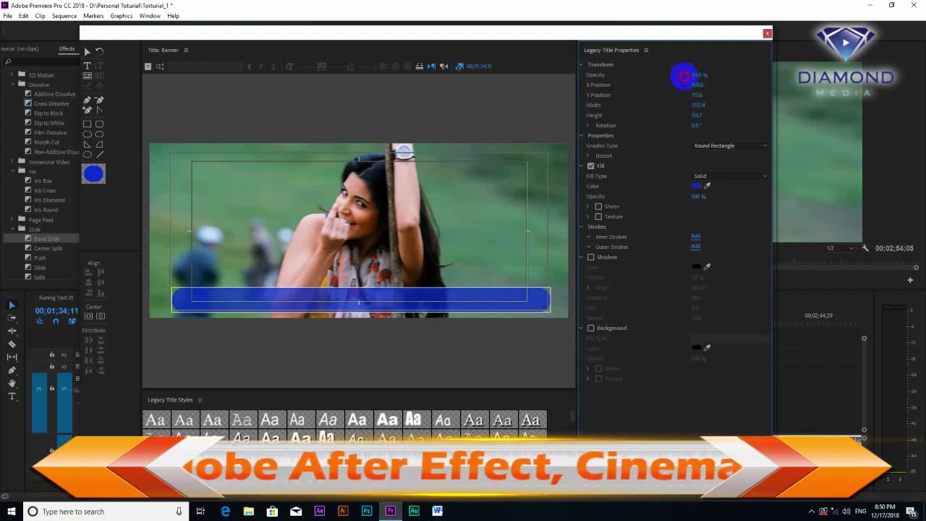
pyautogui.moveTo(682, 75); pyautogui.dragTo(700, 74)
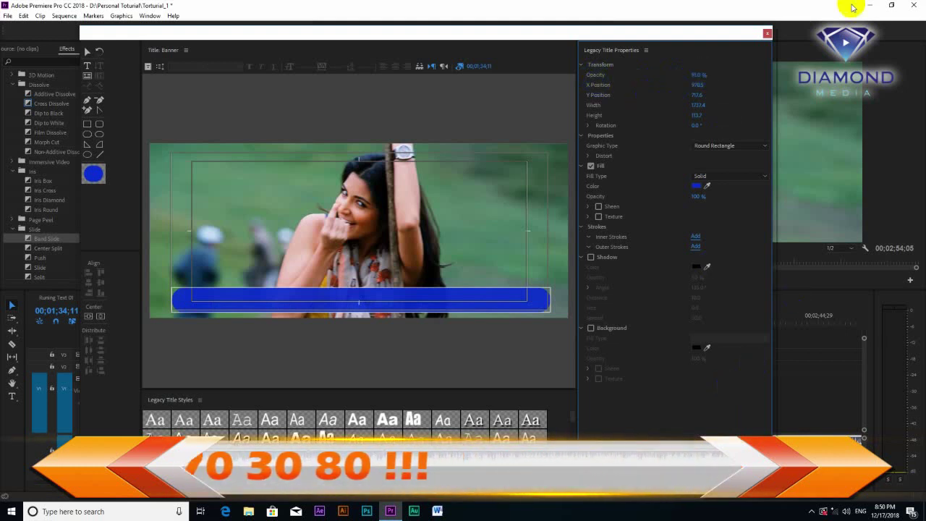
pyautogui.click(765, 34)
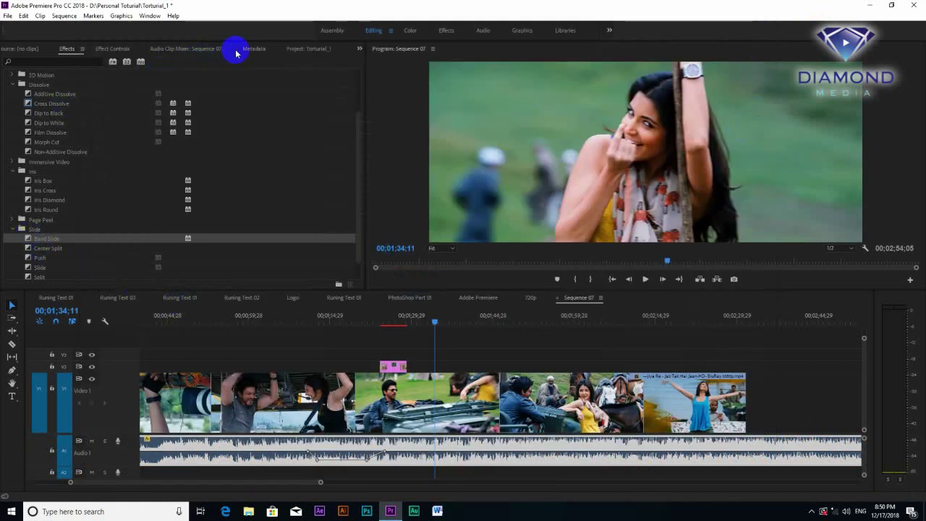
# Step: Drop Banner onto V2 at 01;34;11 and extend the clip to about 01;40
pyautogui.click(295, 49)
pyautogui.moveTo(44, 102); pyautogui.dragTo(436, 367)
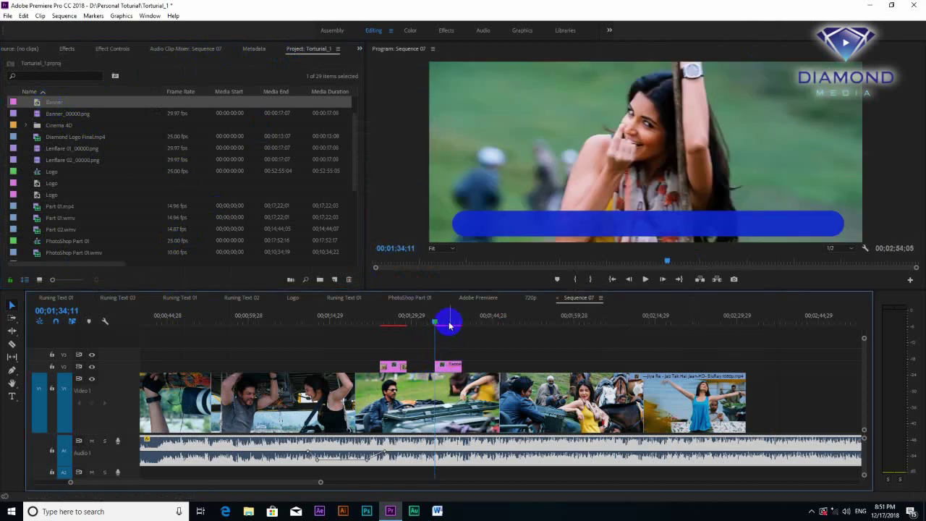
pyautogui.press('=')
pyautogui.moveTo(548, 367); pyautogui.dragTo(606, 359)
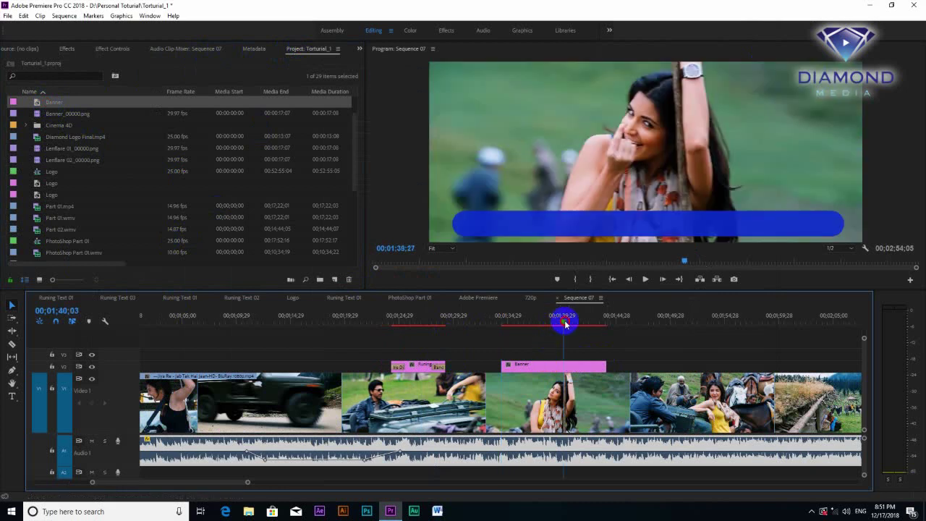
pyautogui.click(563, 324)
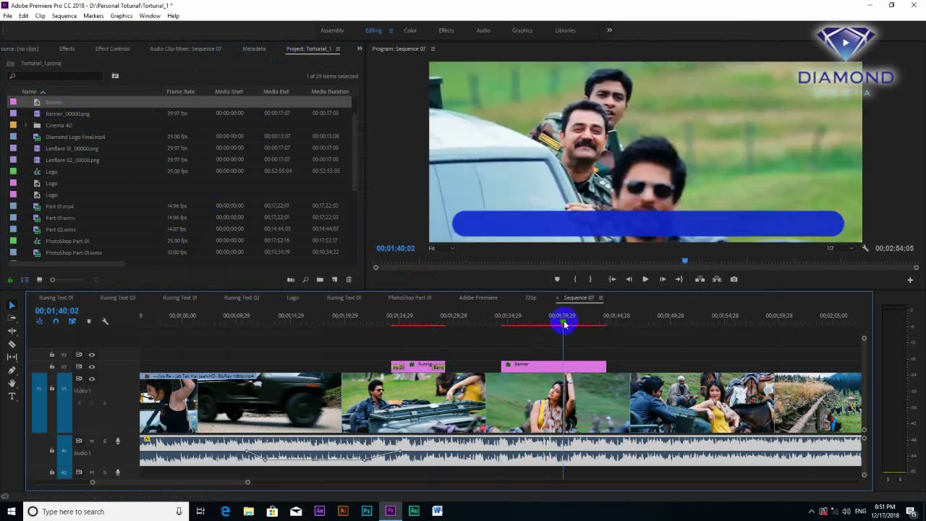
pyautogui.click(6, 15)
# Step: Create the legacy title 'Title Runing' and type placeholder text 'dfd' on the blue bar
pyautogui.moveTo(29, 27)
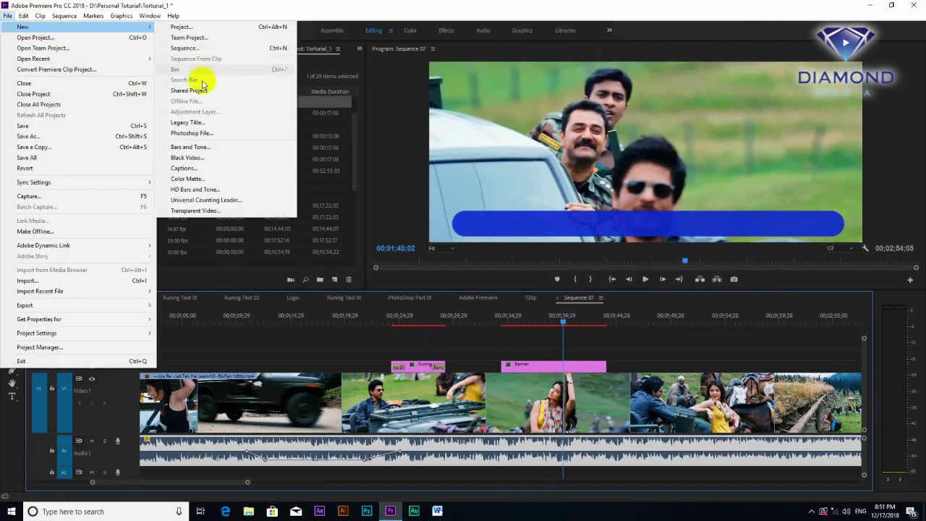
pyautogui.click(199, 121)
pyautogui.write('Title Runing')
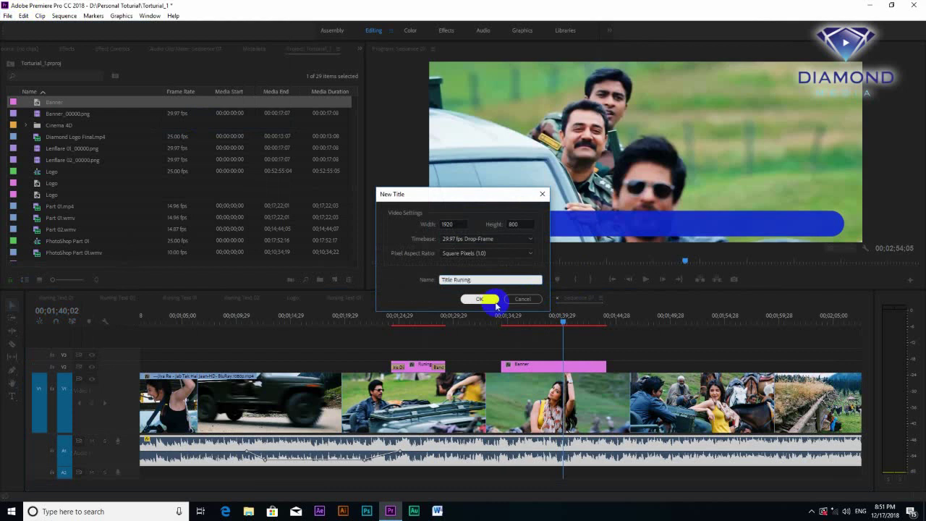
pyautogui.click(490, 302)
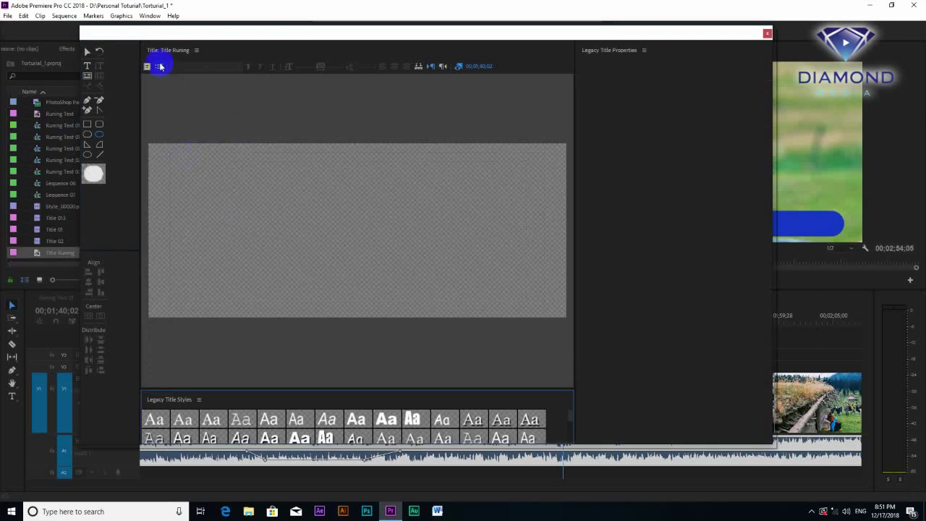
pyautogui.click(87, 65)
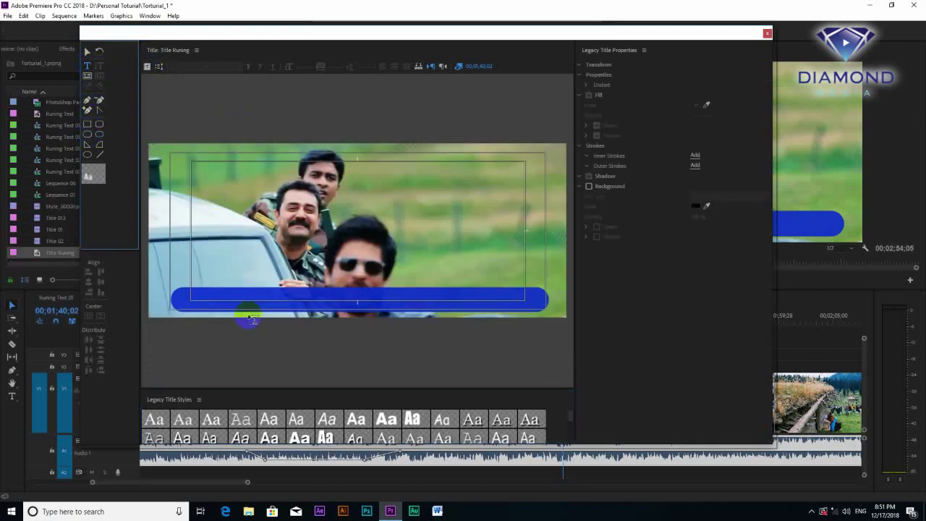
pyautogui.click(231, 304)
pyautogui.write('dfd')
pyautogui.hotkey('ctrl', 'a')
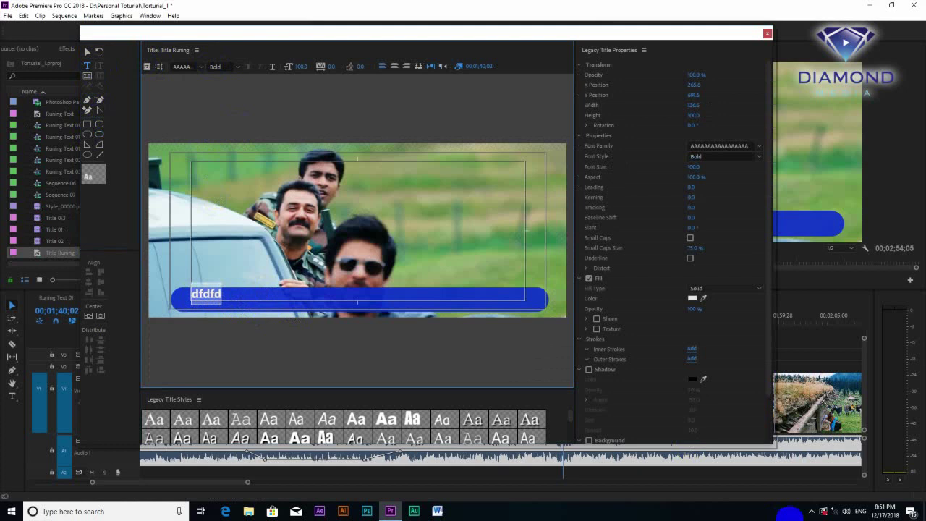
# Step: Switch the keyboard input to Khmer and try the AKbalthom KhmerGothic and KhmerLight fonts
pyautogui.click(860, 510)
pyautogui.click(830, 433)
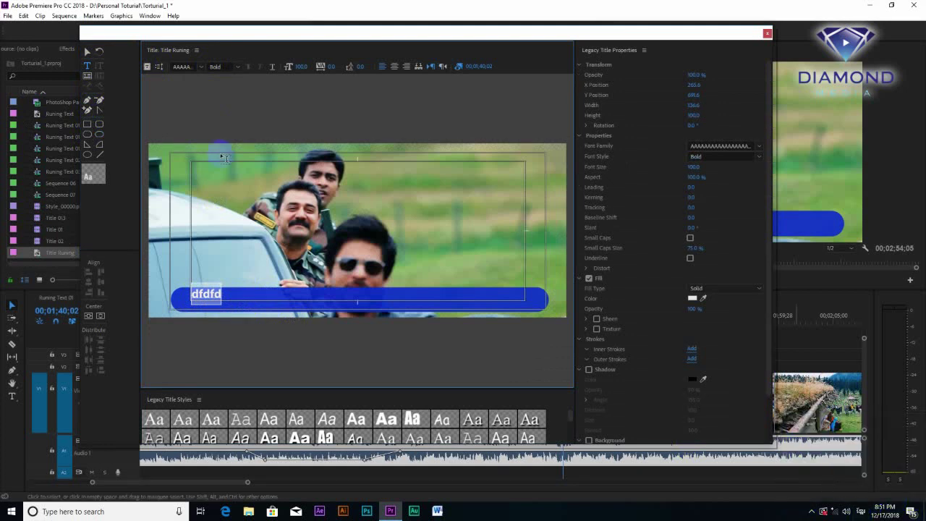
pyautogui.click(202, 67)
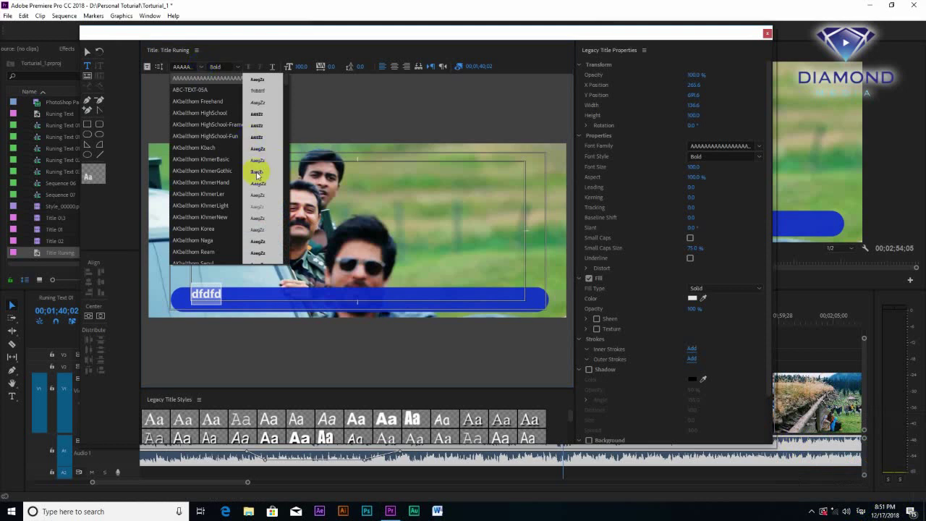
pyautogui.click(210, 172)
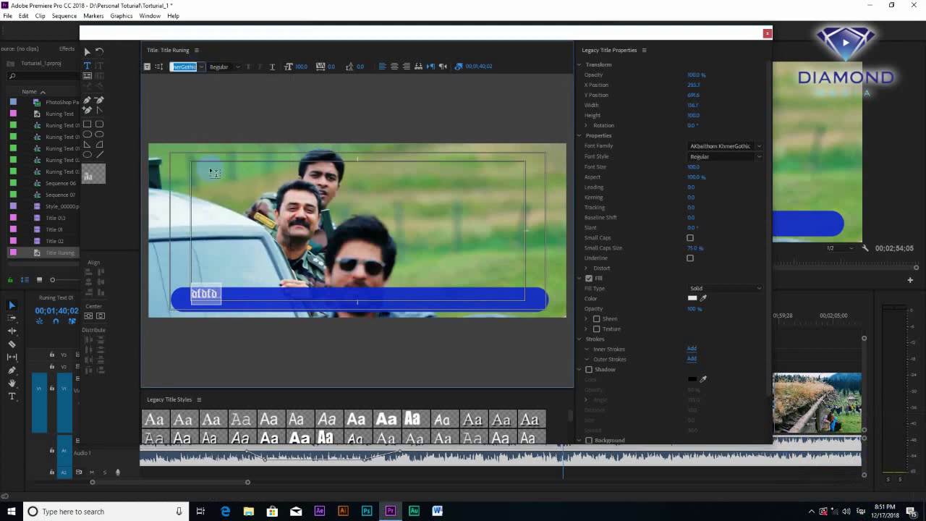
pyautogui.click(202, 67)
pyautogui.click(186, 208)
# Step: Delete the placeholder and give the title text AKbalthom KhmerNew at font size 143
pyautogui.click(207, 294)
pyautogui.press('BackSpace')
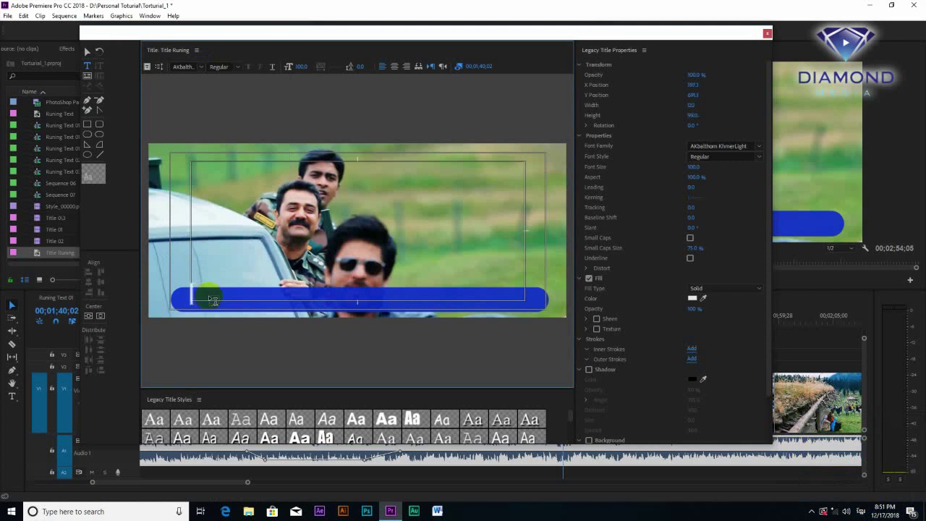
pyautogui.doubleClick(208, 294)
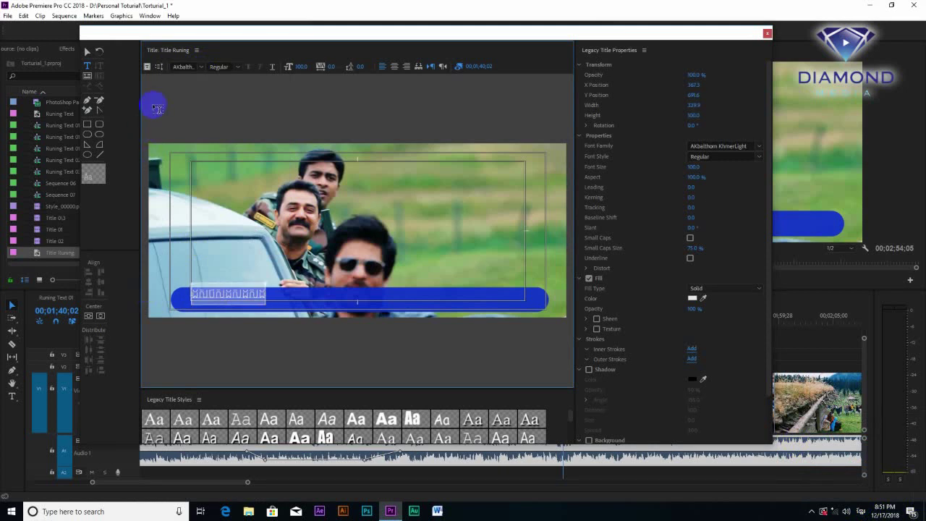
pyautogui.click(197, 66)
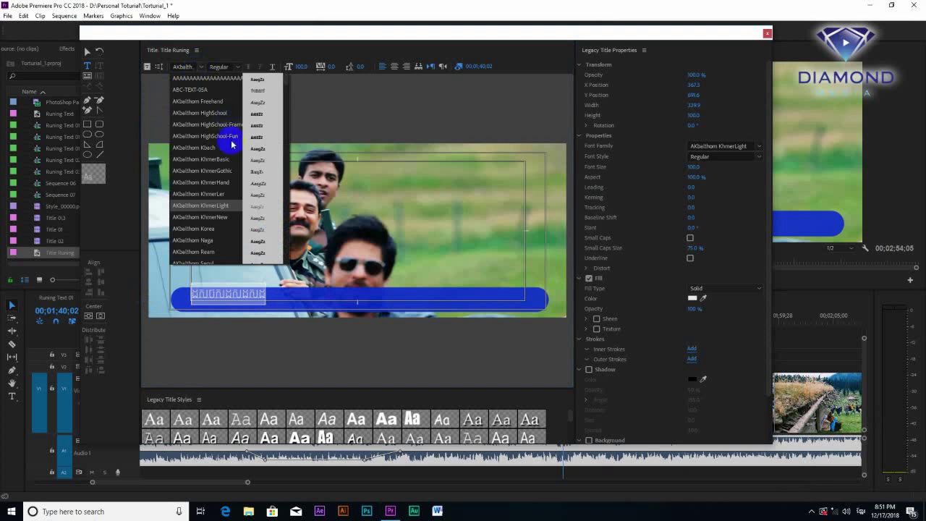
pyautogui.click(203, 218)
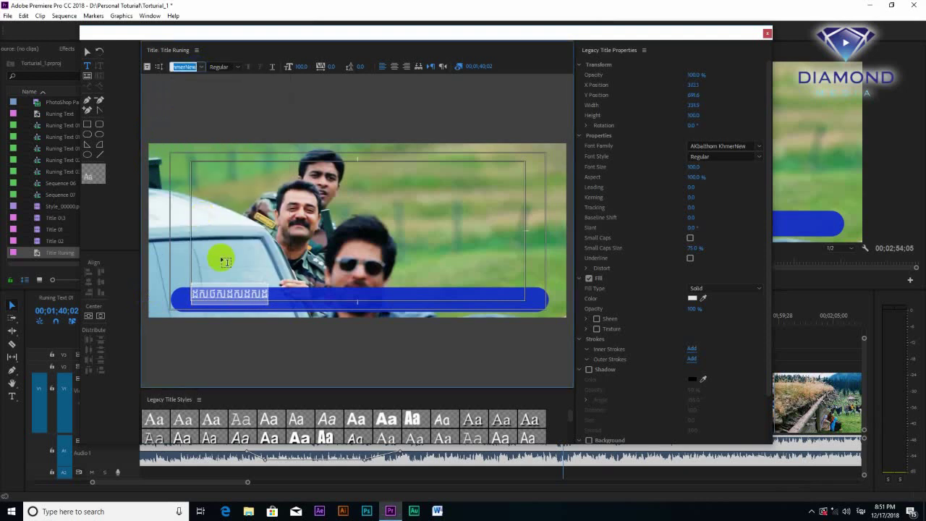
pyautogui.click(233, 293)
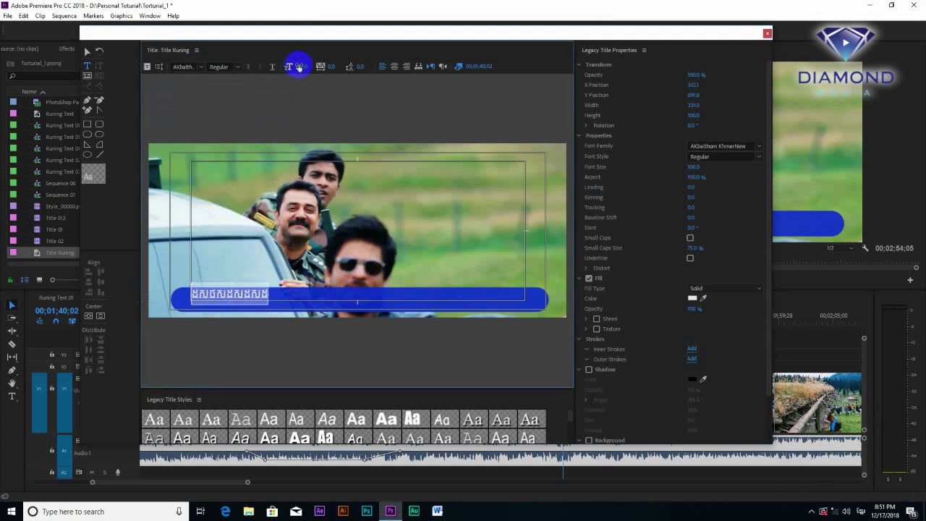
pyautogui.moveTo(307, 63)
pyautogui.mouseDown()
pyautogui.moveTo(325, 59)
pyautogui.moveTo(317, 63)
pyautogui.mouseUp()
pyautogui.click(250, 299)
# Step: Replace the title text with the Khmer text 'gថ្មីនេះ ខ្ញុំសូមប្រុស'
pyautogui.doubleClick(257, 298)
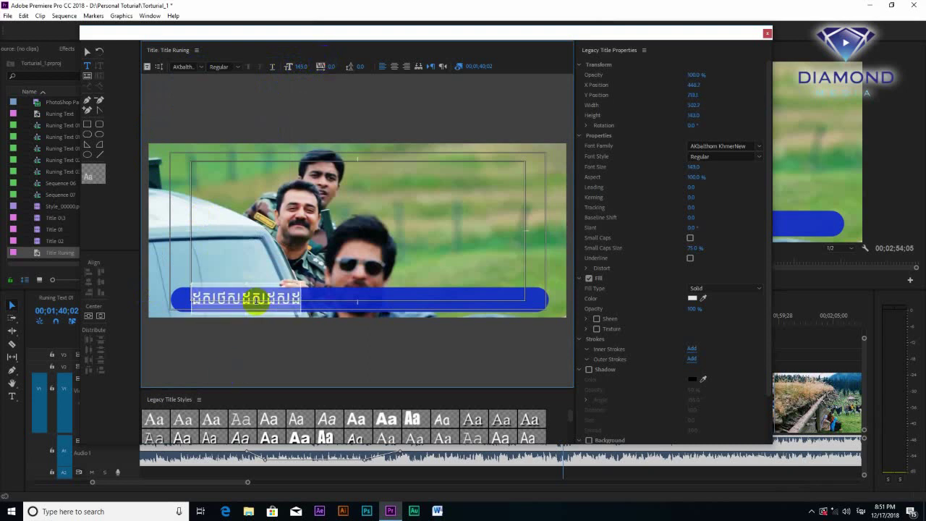
pyautogui.press('BackSpace')
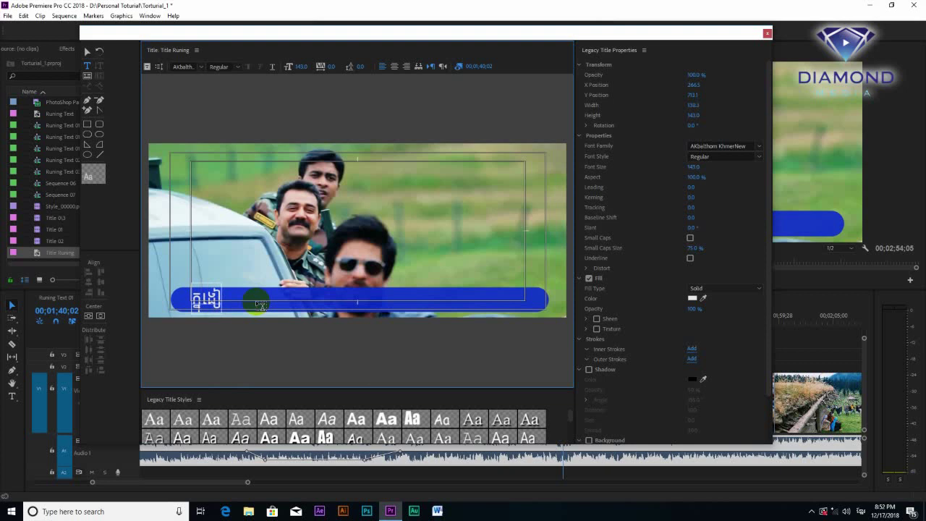
pyautogui.write('g')
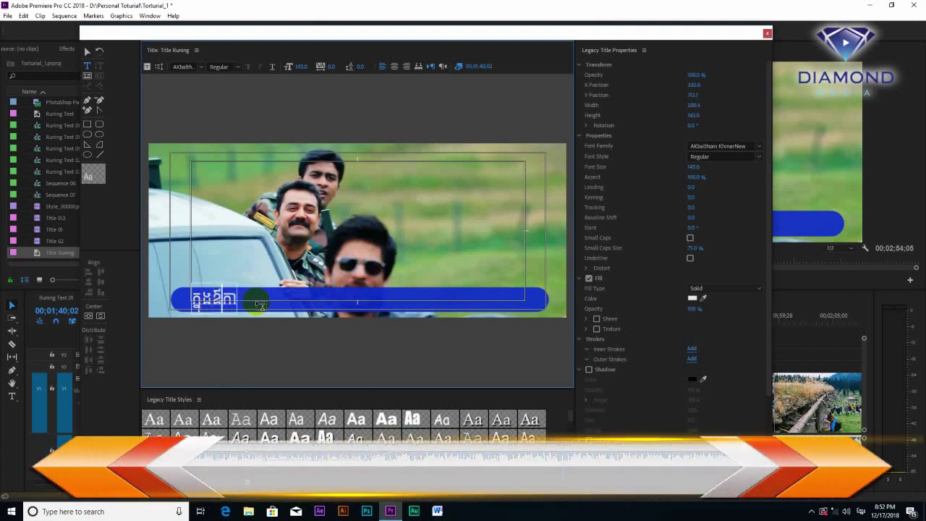
pyautogui.write('ថ្មីនេះ')
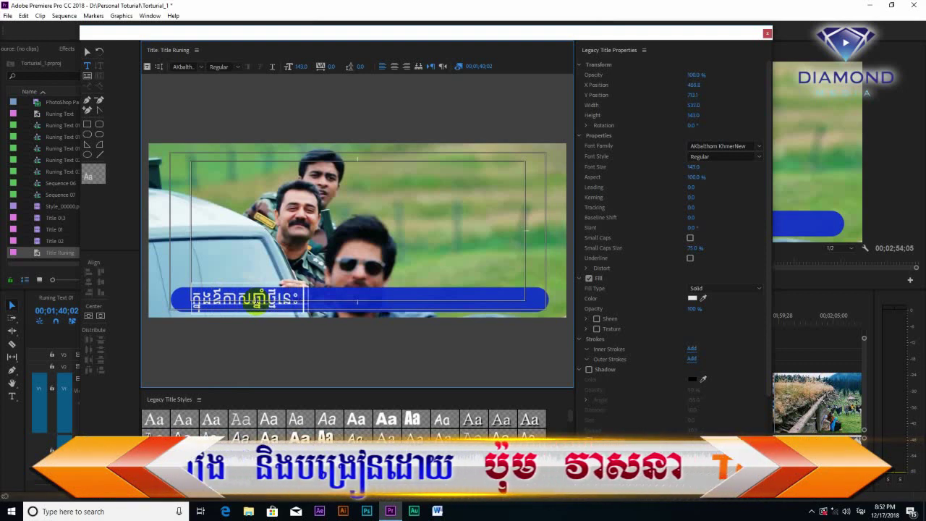
pyautogui.write(' ខ្ញុំសូមប្')
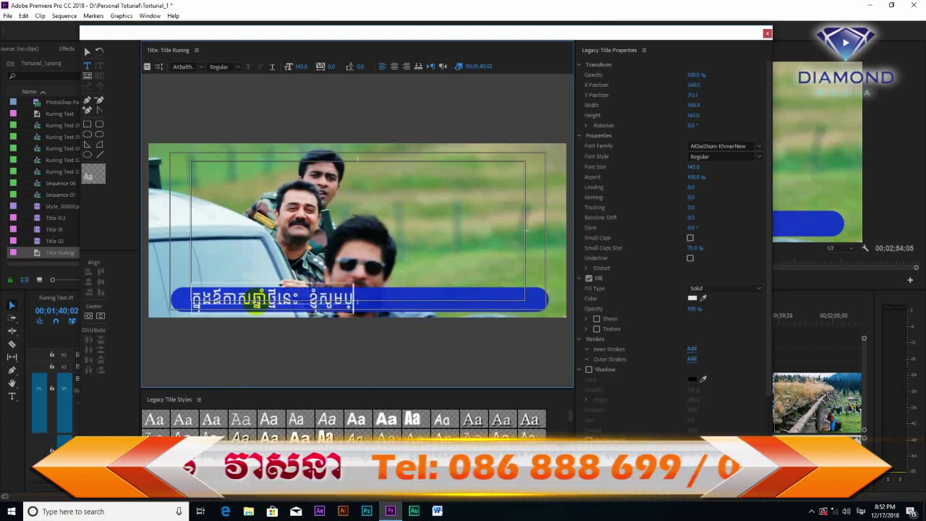
pyautogui.write('រុស')
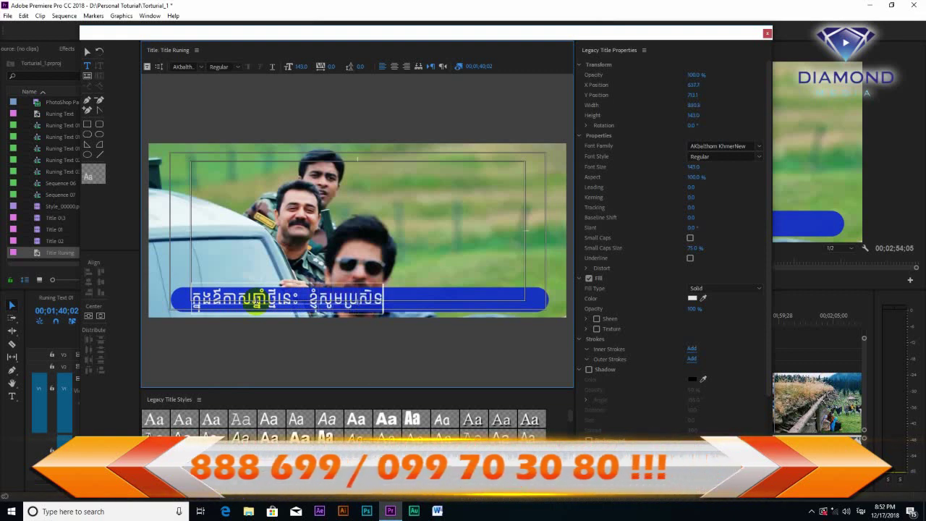
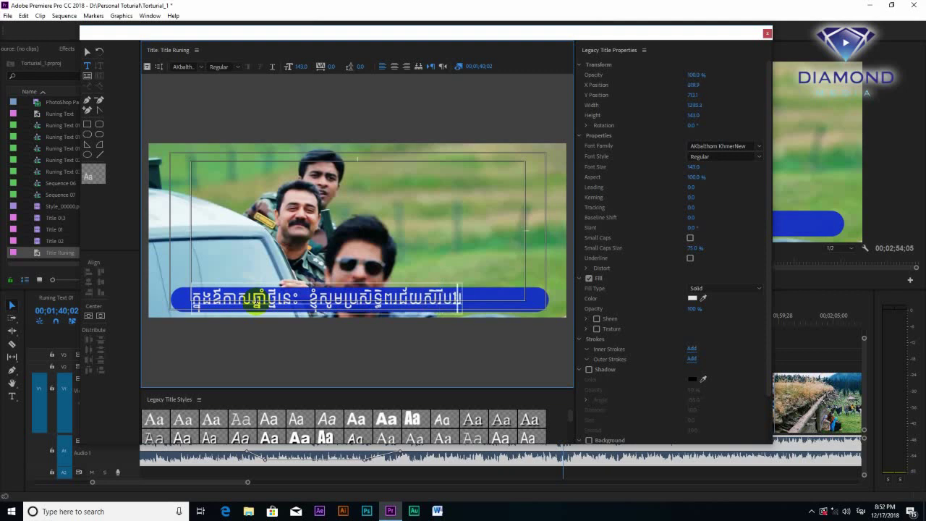
# Step: Append more Khmer words to the title text, correcting mistyped characters
pyautogui.write('្រស')
pyautogui.press('BackSpace')
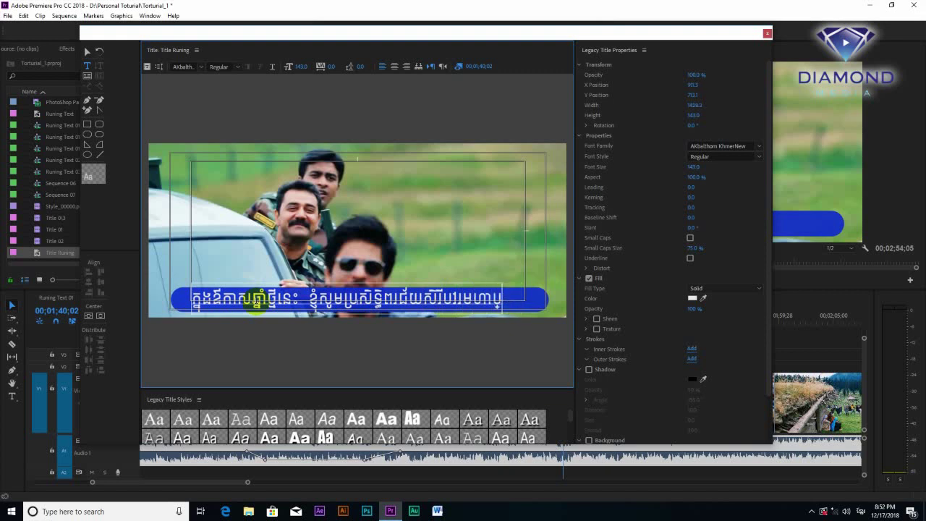
pyautogui.write('លើ')
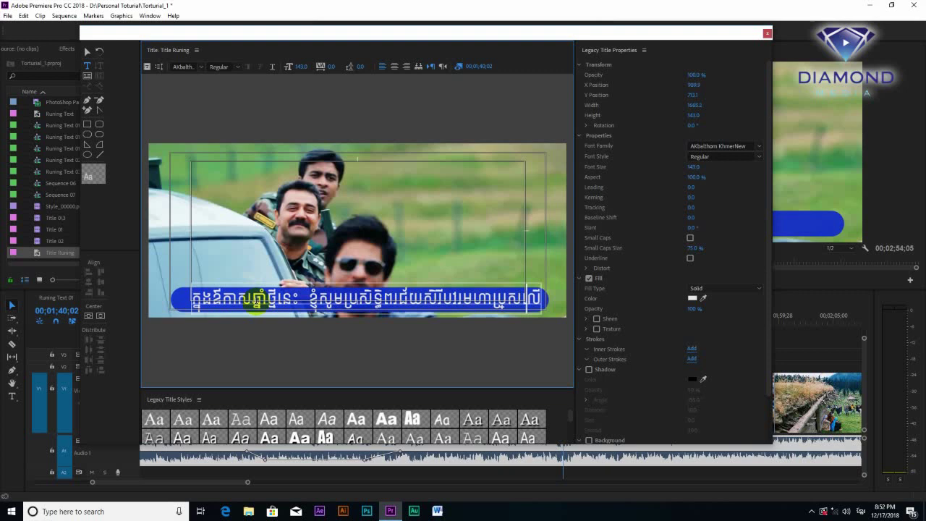
pyautogui.press('BackSpace')
pyautogui.press('BackSpace')
pyautogui.press('BackSpace')
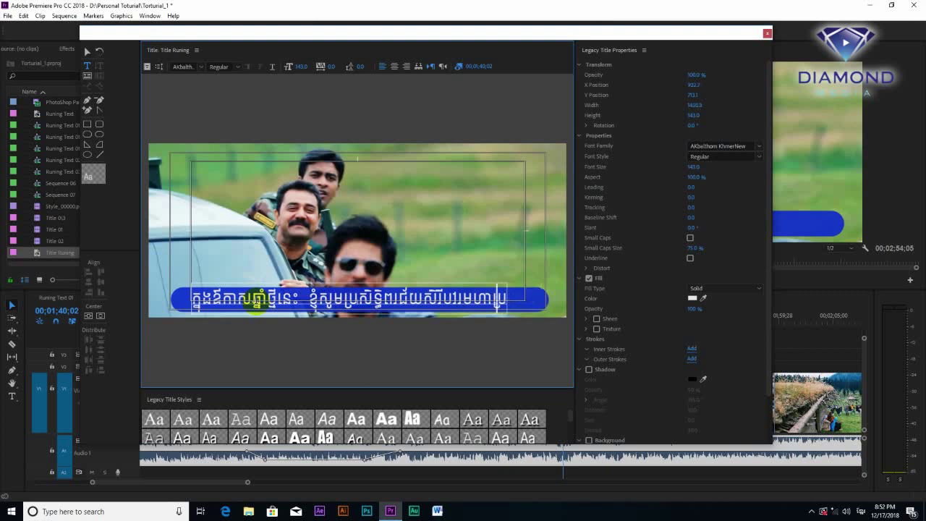
pyautogui.write('សល')
pyautogui.press('BackSpace')
pyautogui.press('BackSpace')
pyautogui.write('ើរជូនអ')
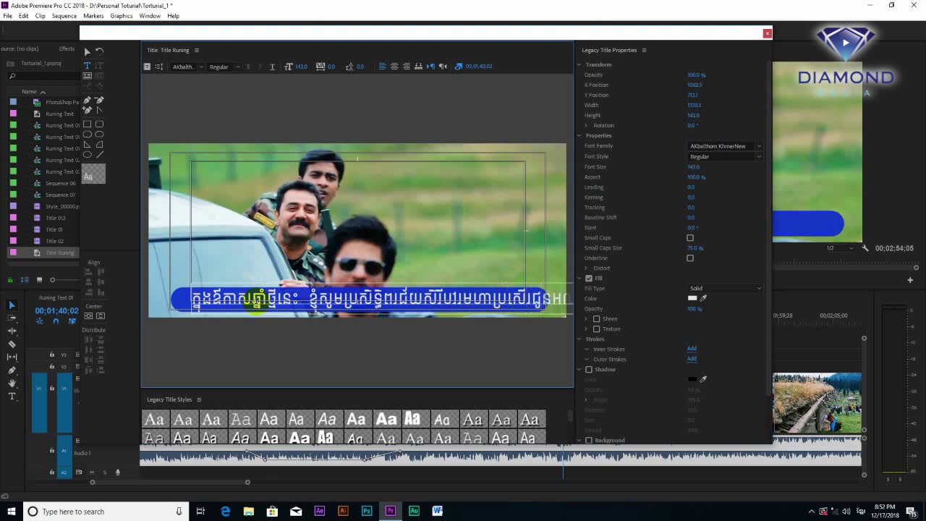
# Step: Finish the Khmer sentence and position the text on the banner at X 755.5, Y 715.2
pyautogui.click(88, 53)
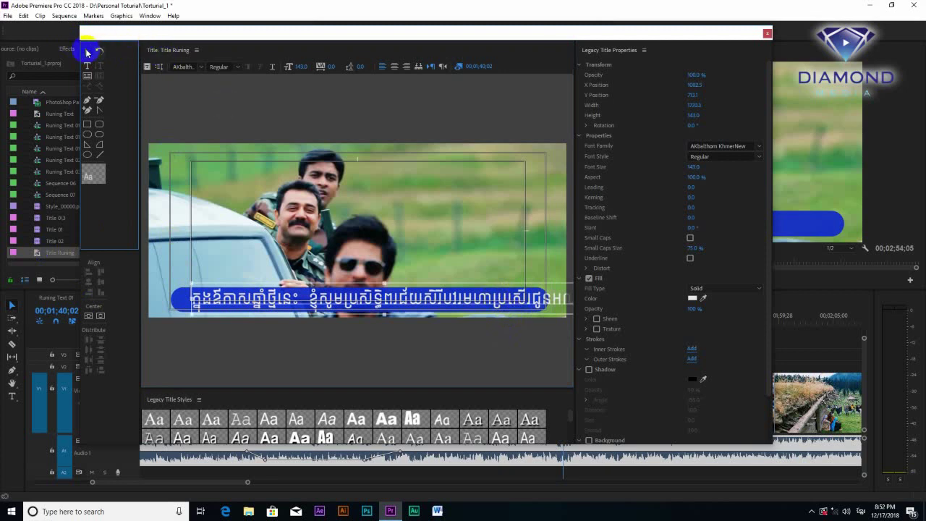
pyautogui.moveTo(490, 304); pyautogui.dragTo(350, 297)
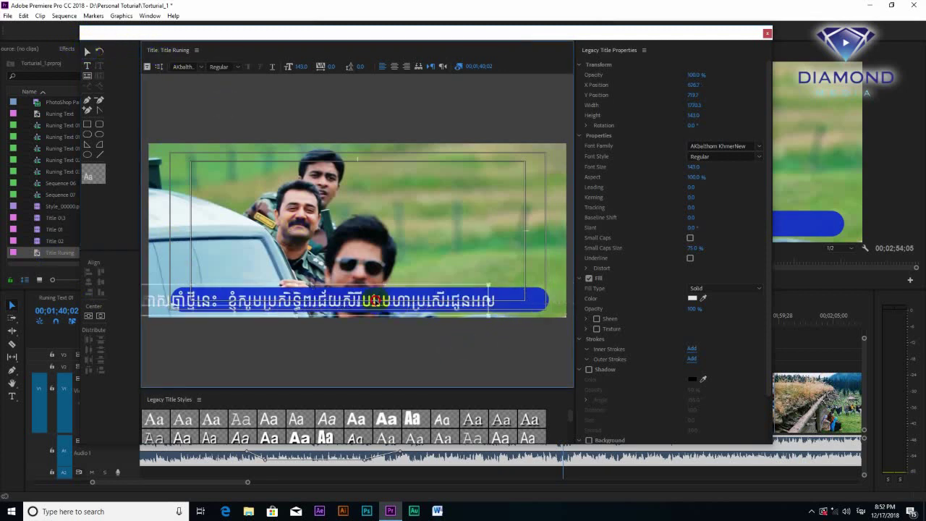
pyautogui.click(432, 294)
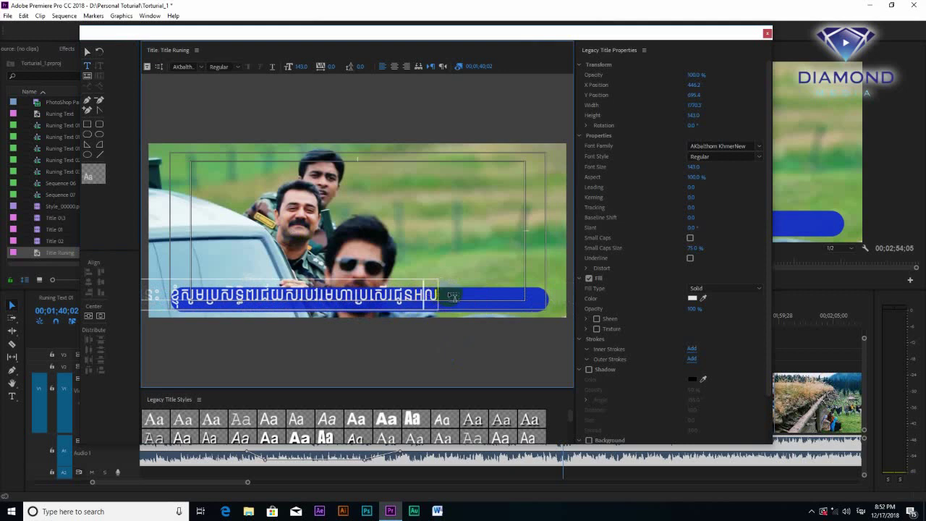
pyautogui.write('េ')
pyautogui.press('BackSpace')
pyautogui.write('អស')
pyautogui.press('BackSpace')
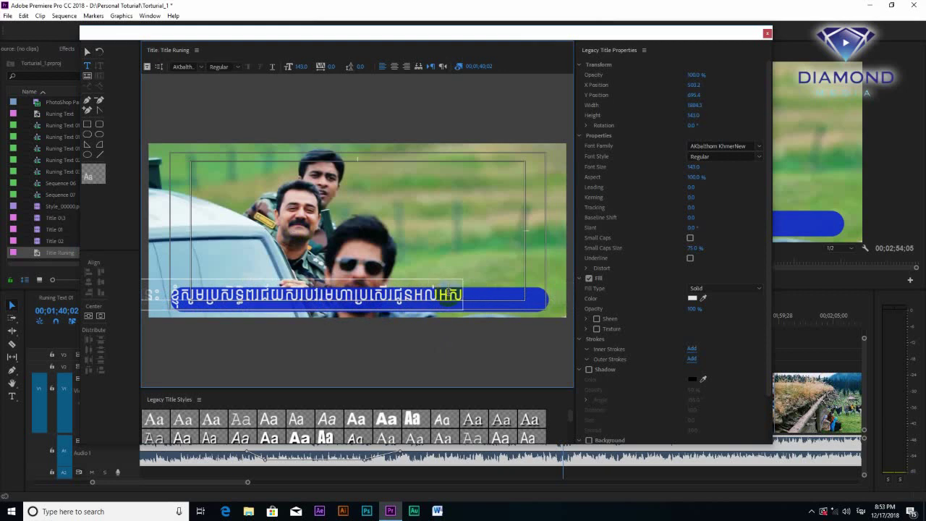
pyautogui.write('លោ')
pyautogui.write(' លេ')
pyautogui.write('ក លោកស្រី')
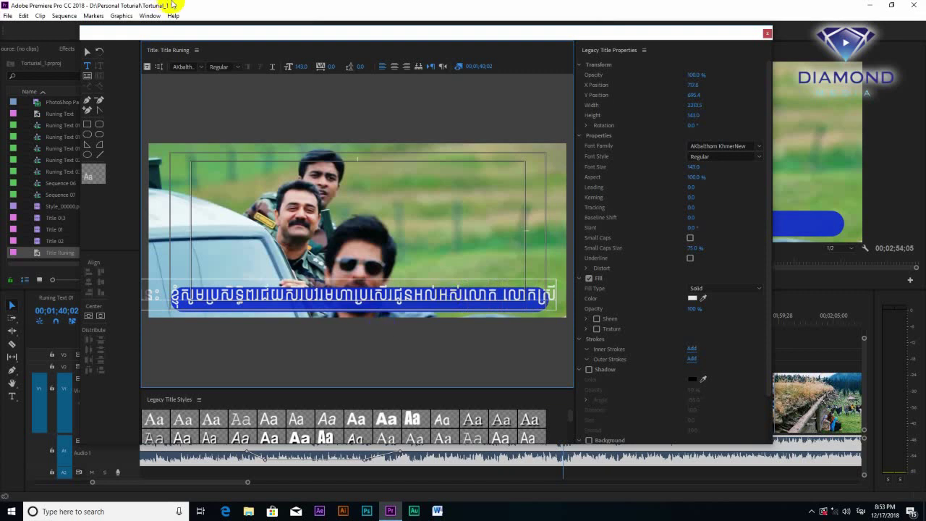
pyautogui.click(87, 53)
pyautogui.moveTo(350, 293); pyautogui.dragTo(358, 297)
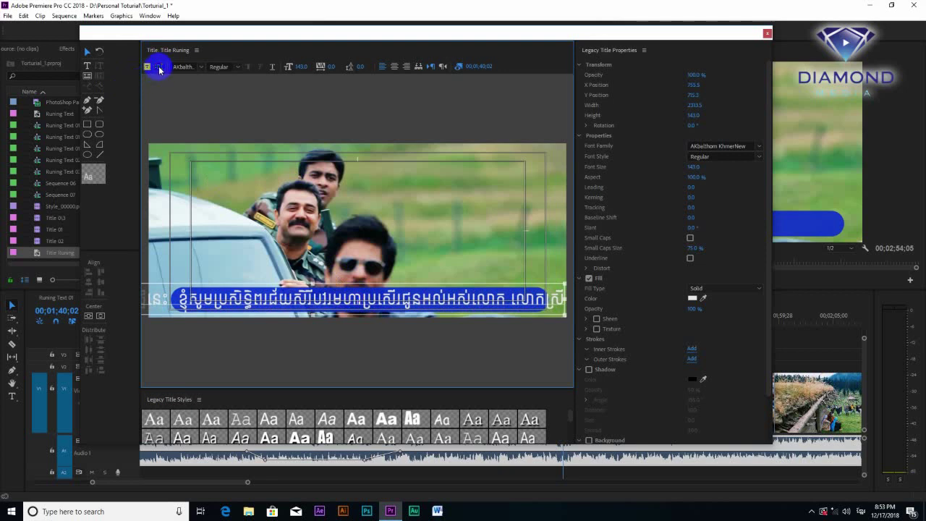
# Step: Set the title's Roll/Crawl Options to Crawl Left with Start Off Screen enabled
pyautogui.click(159, 68)
pyautogui.press('Escape')
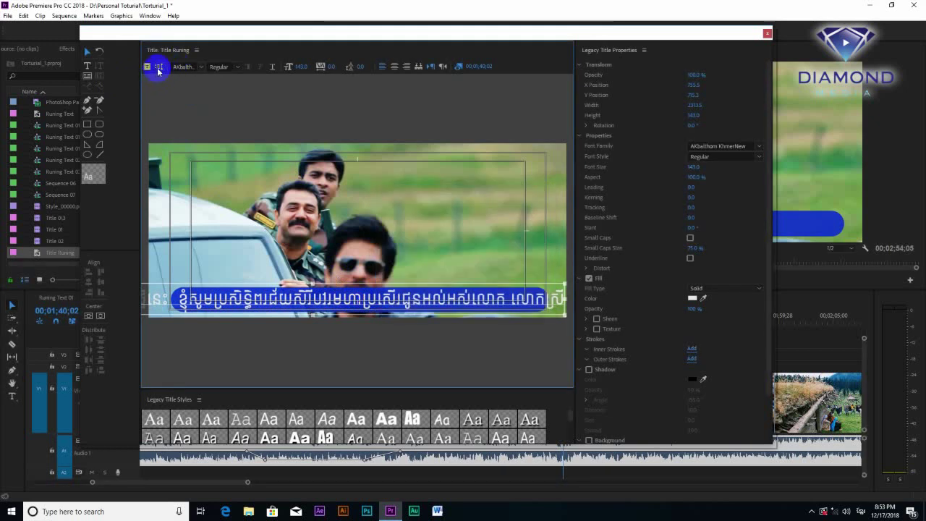
pyautogui.click(158, 69)
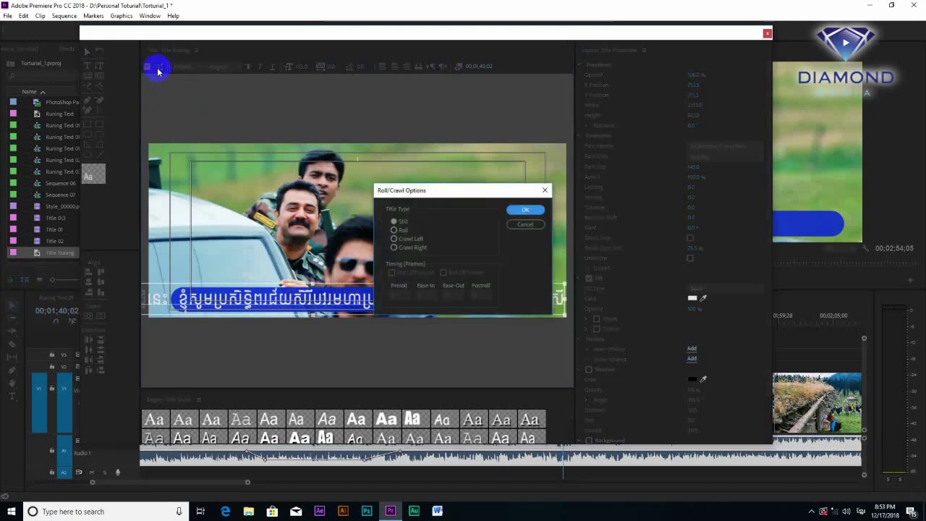
pyautogui.click(394, 240)
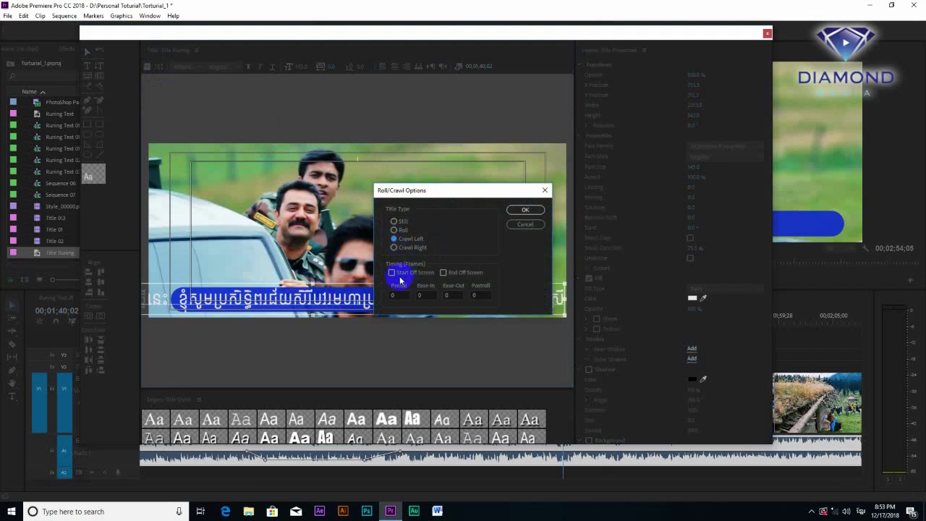
pyautogui.click(391, 273)
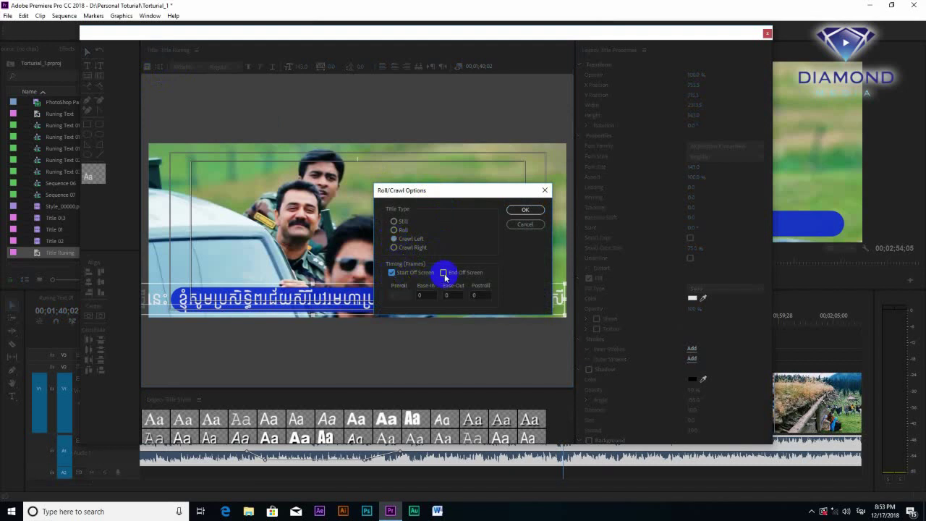
pyautogui.click(526, 210)
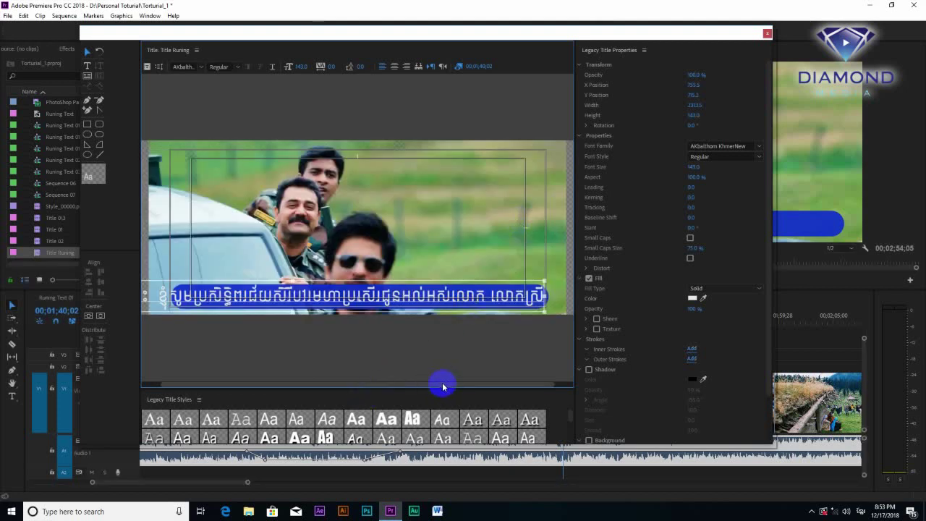
# Step: Move the crawl text to the banner's left end (X 1360.2, Y 712.1) and close the Legacy Title window
pyautogui.moveTo(442, 386); pyautogui.dragTo(290, 384)
pyautogui.click(168, 289)
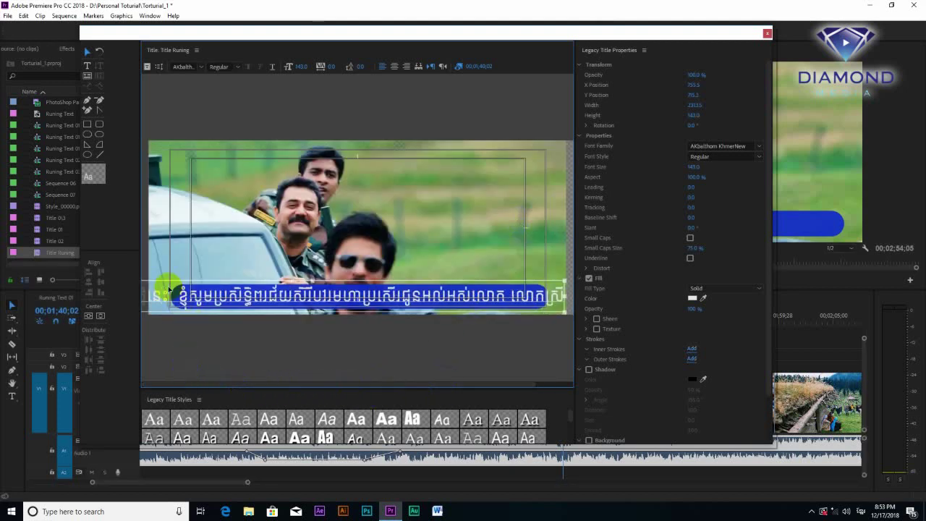
pyautogui.click(182, 296)
pyautogui.moveTo(182, 296)
pyautogui.mouseDown()
pyautogui.moveTo(325, 295)
pyautogui.moveTo(316, 296)
pyautogui.mouseUp()
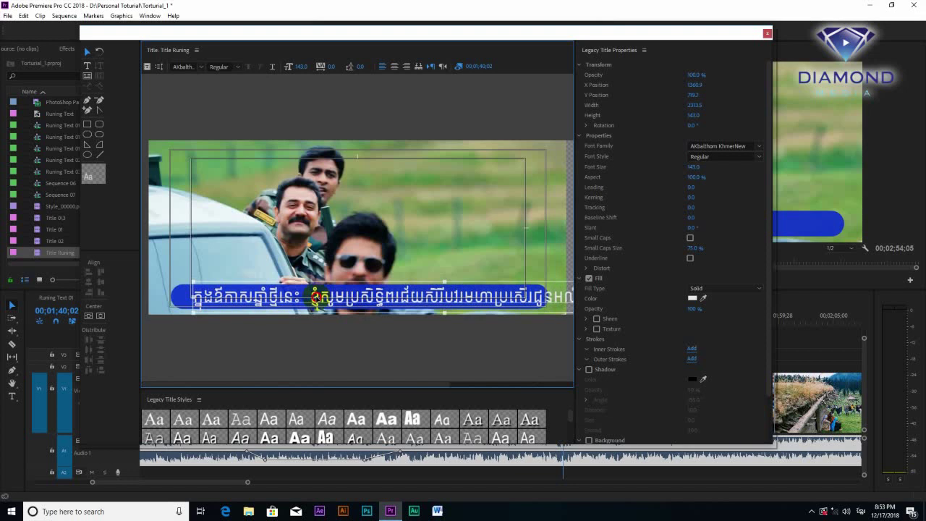
pyautogui.moveTo(316, 296); pyautogui.dragTo(315, 296)
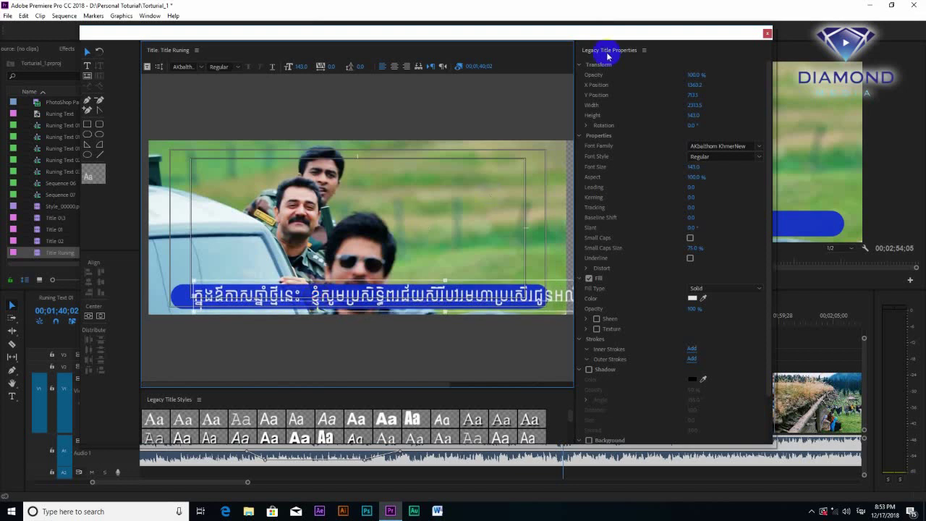
pyautogui.click(765, 33)
# Step: Place Title Runing on V3 above Banner, extend it to match, and preview
pyautogui.moveTo(47, 255); pyautogui.dragTo(504, 353)
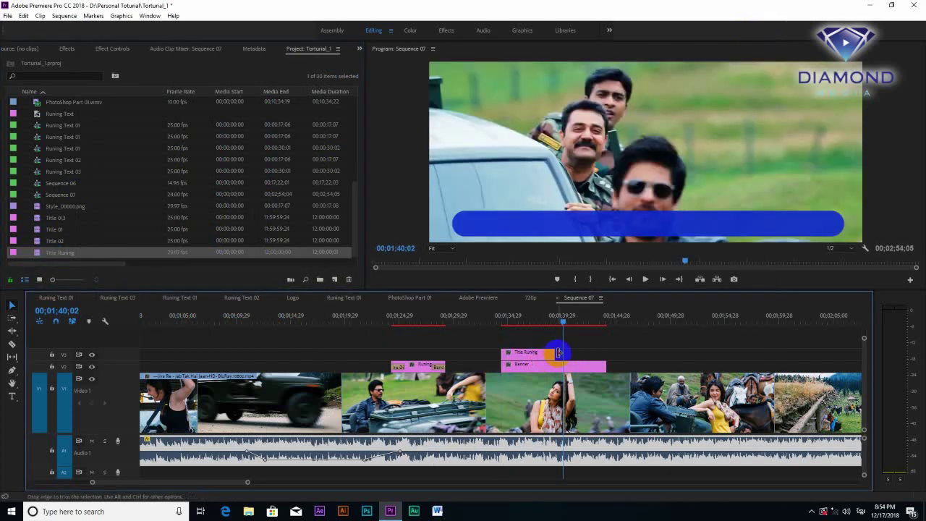
pyautogui.moveTo(557, 352); pyautogui.dragTo(606, 353)
pyautogui.click(530, 317)
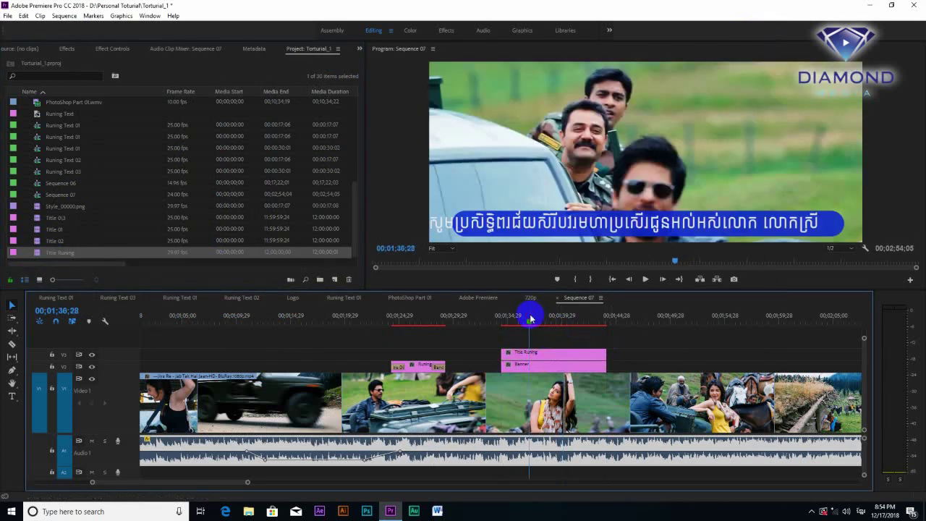
pyautogui.press('space')
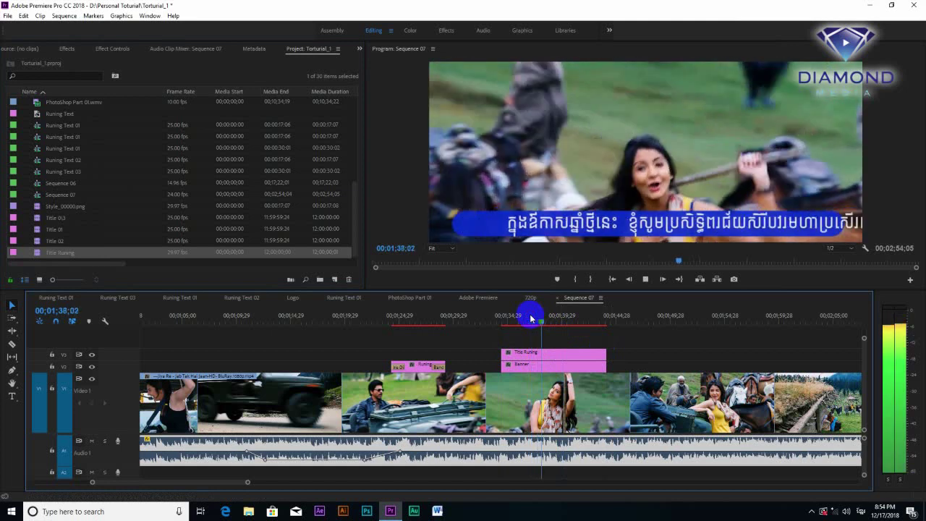
pyautogui.press('space')
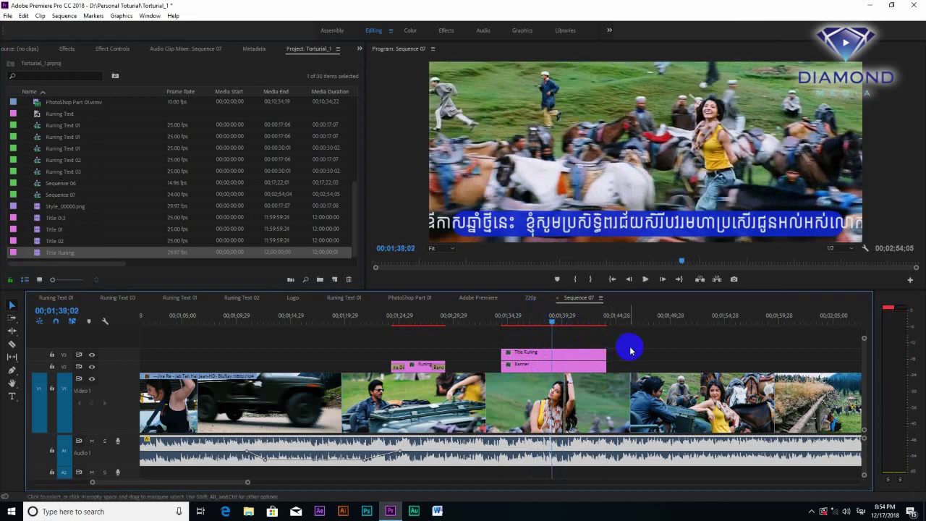
# Step: Lengthen both the title and Banner clips further and preview the crawl
pyautogui.moveTo(633, 347)
pyautogui.mouseDown()
pyautogui.moveTo(596, 365)
pyautogui.moveTo(698, 356)
pyautogui.mouseUp()
pyautogui.press('space')
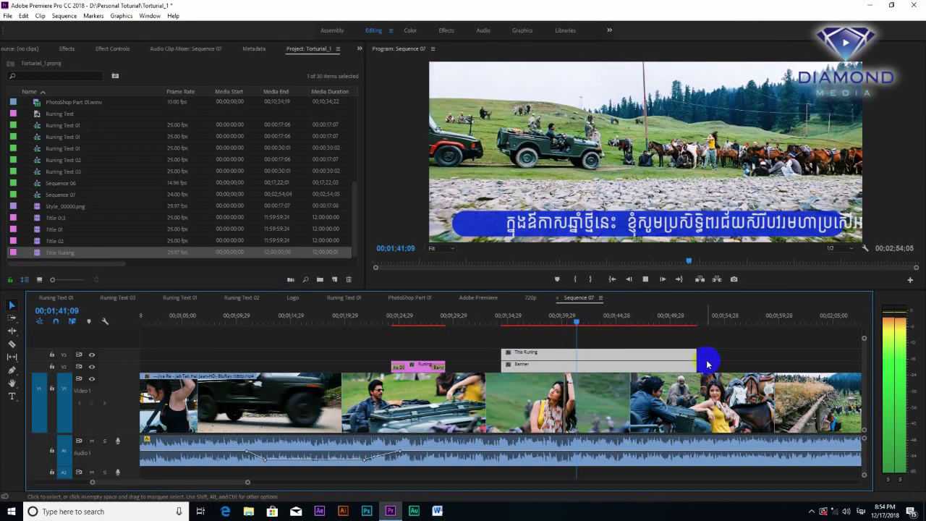
pyautogui.press('space')
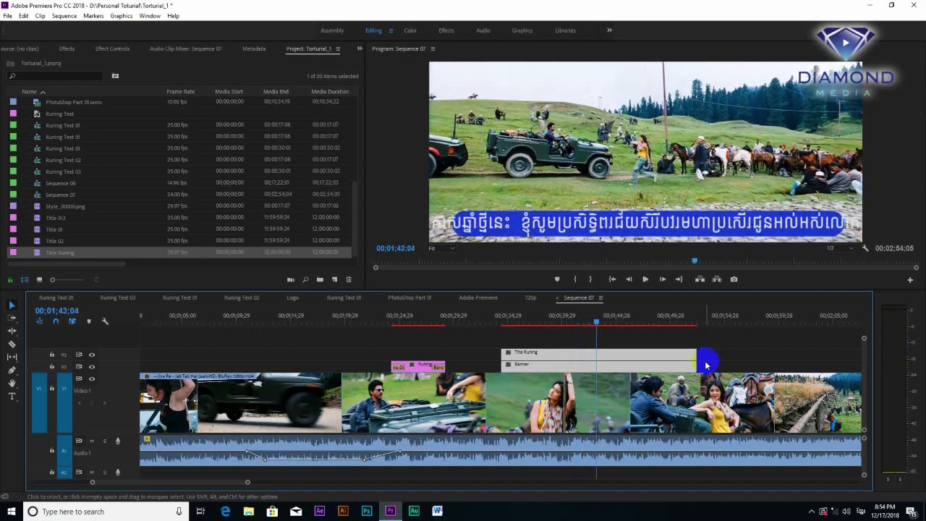
pyautogui.click(465, 213)
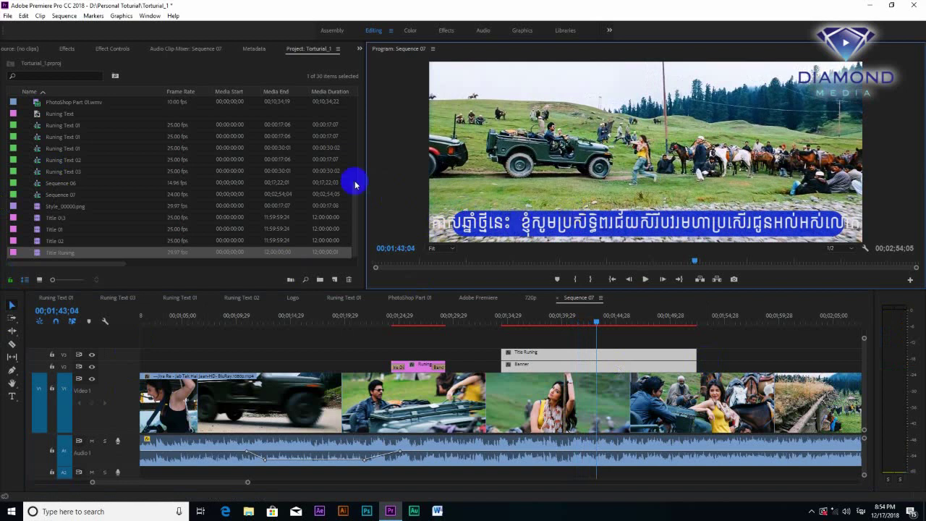
# Step: Create a new legacy title named 'Logo' via File > New > Legacy Title
pyautogui.click(6, 17)
pyautogui.moveTo(29, 27)
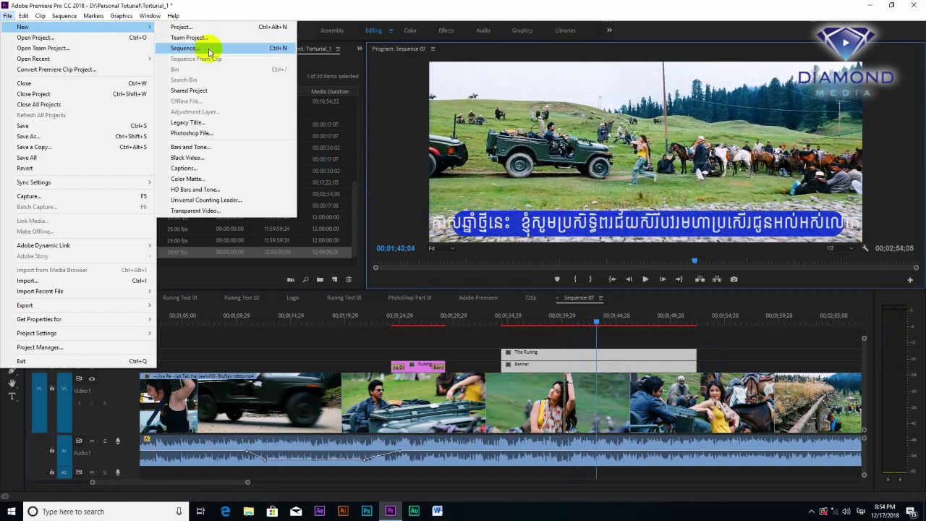
pyautogui.click(6, 16)
pyautogui.click(7, 17)
pyautogui.moveTo(29, 26)
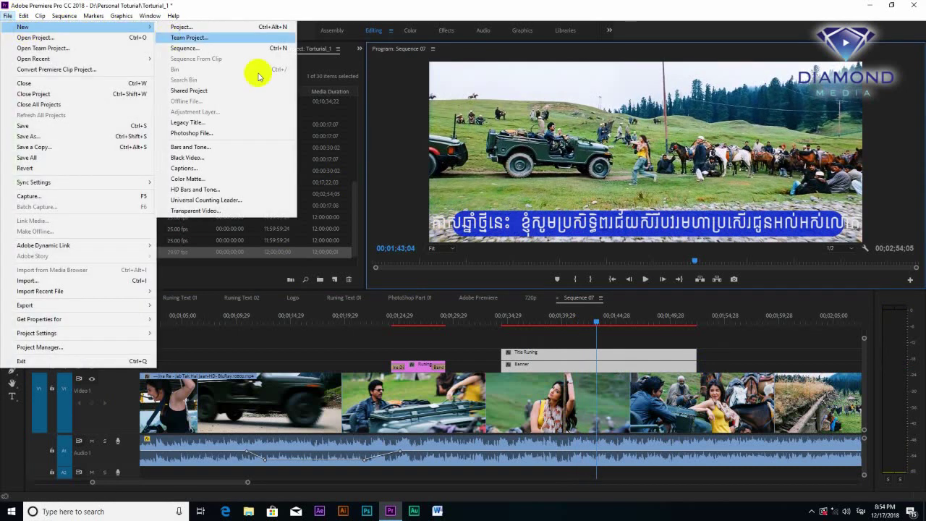
pyautogui.click(200, 121)
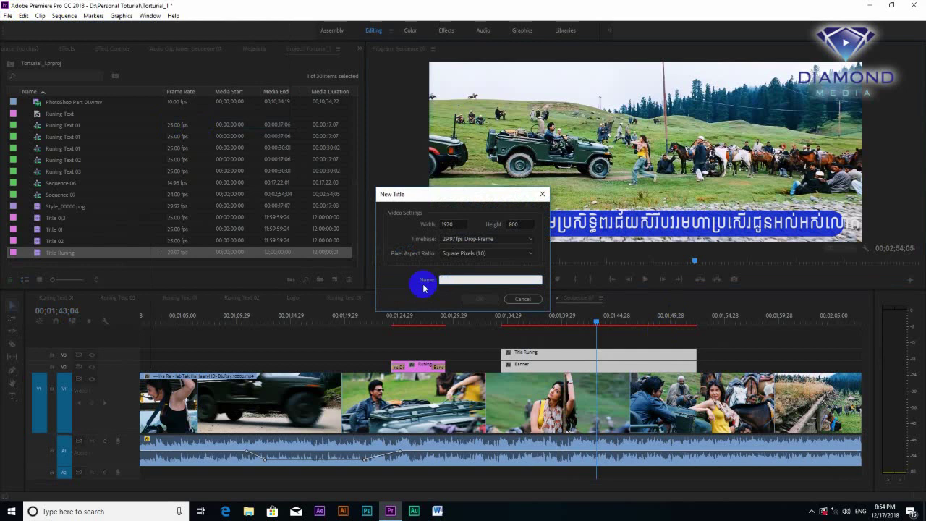
pyautogui.write('Logo')
pyautogui.click(471, 299)
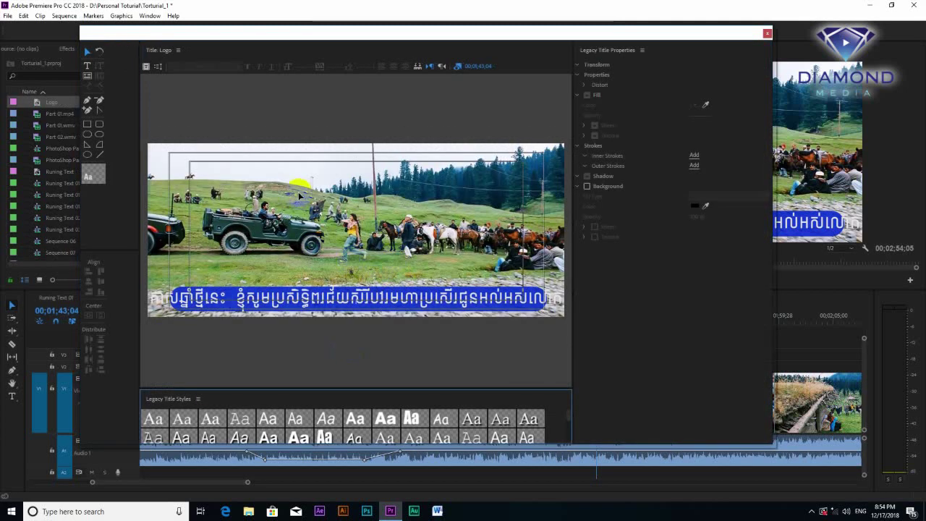
# Step: Insert the Dainmond logo image from Graphic 03 (D:) > Personal Toturial into the Logo title
pyautogui.rightClick(300, 189)
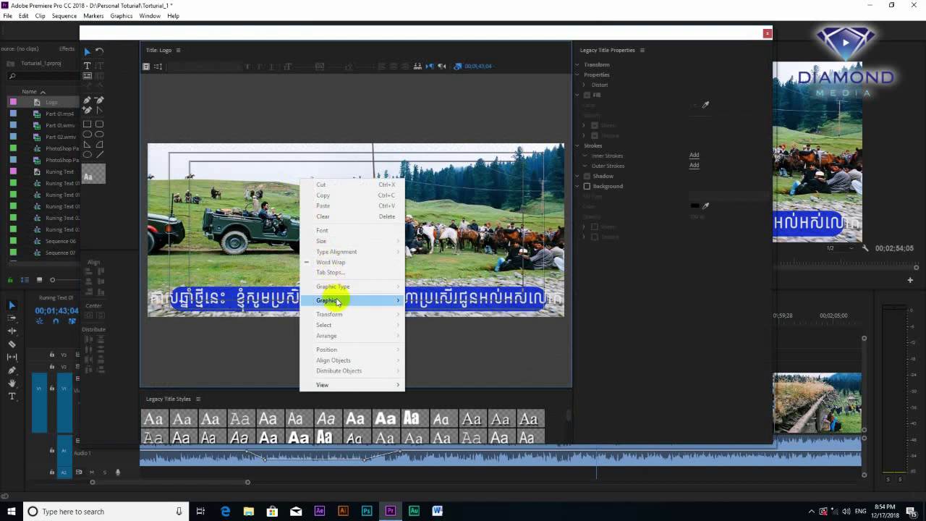
pyautogui.moveTo(389, 299)
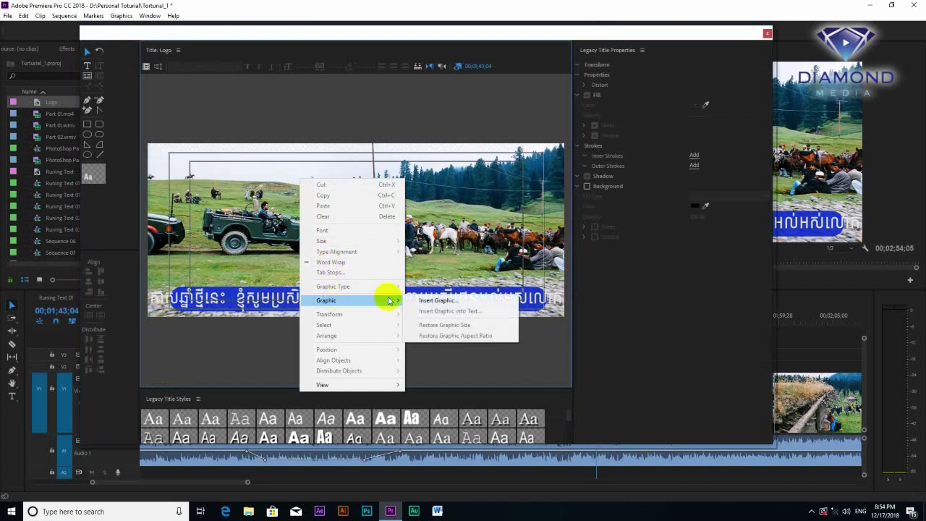
pyautogui.click(438, 300)
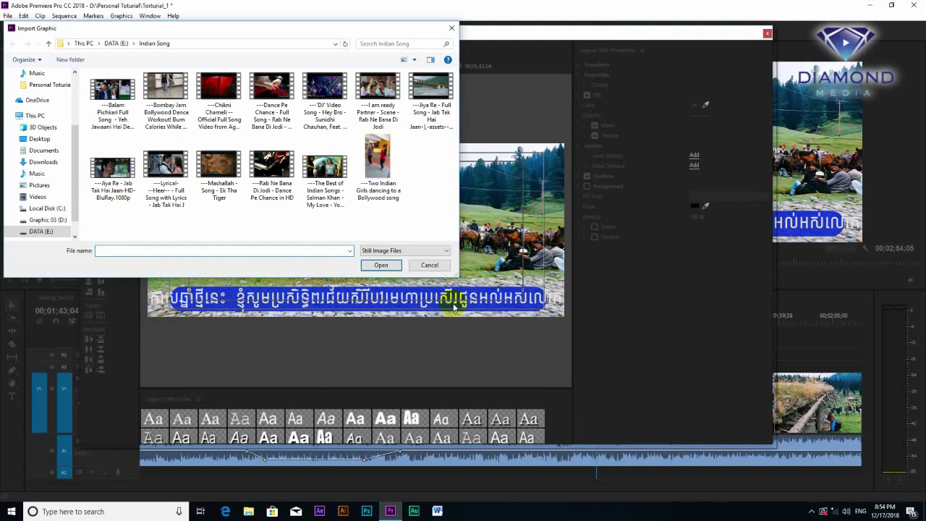
pyautogui.click(55, 221)
pyautogui.click(132, 100)
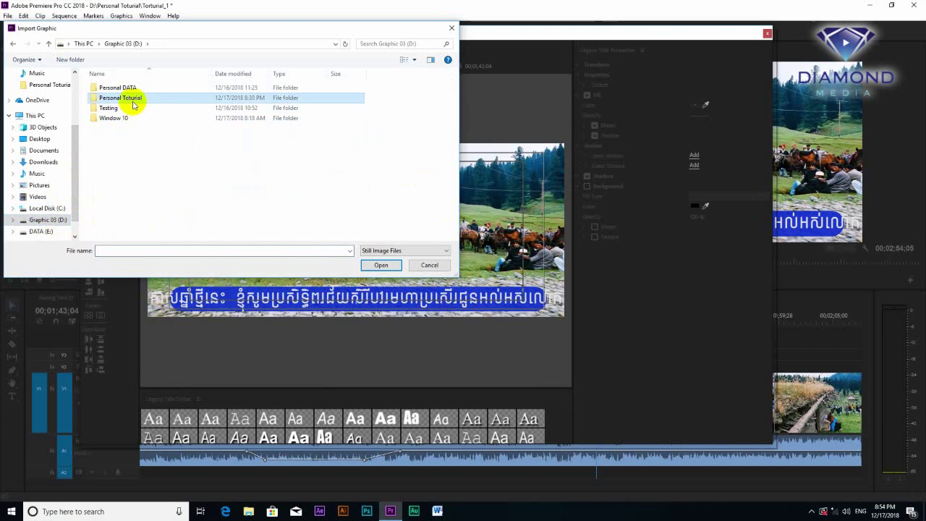
pyautogui.doubleClick(132, 102)
pyautogui.scroll(-1, 145, 151)
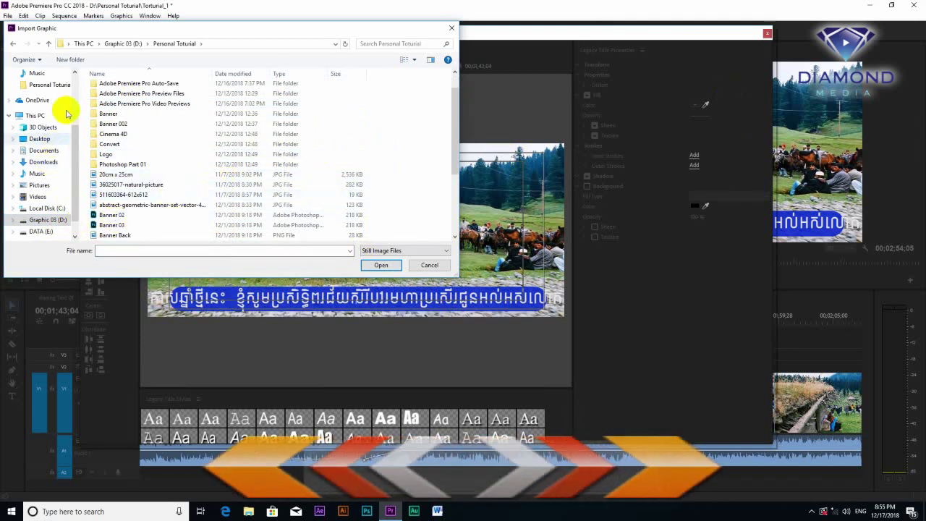
pyautogui.click(416, 60)
pyautogui.click(417, 27)
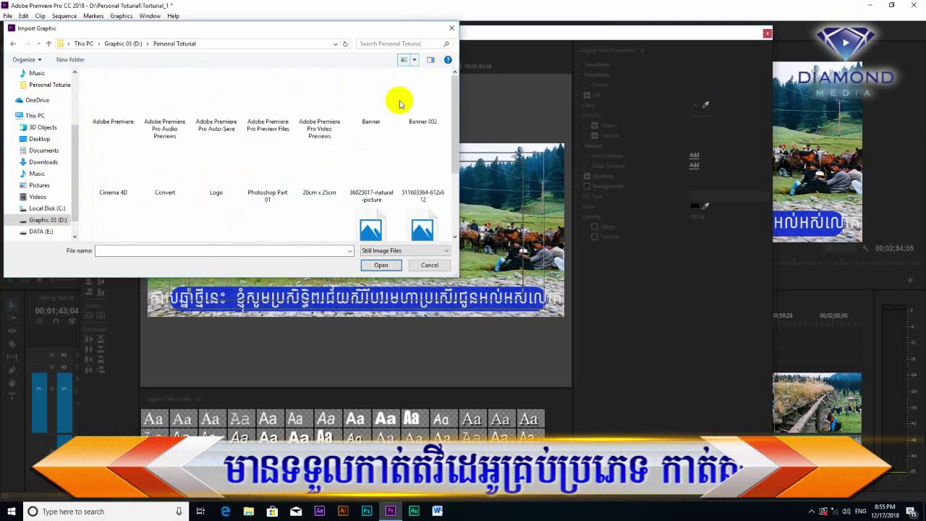
pyautogui.scroll(-2, 451, 123)
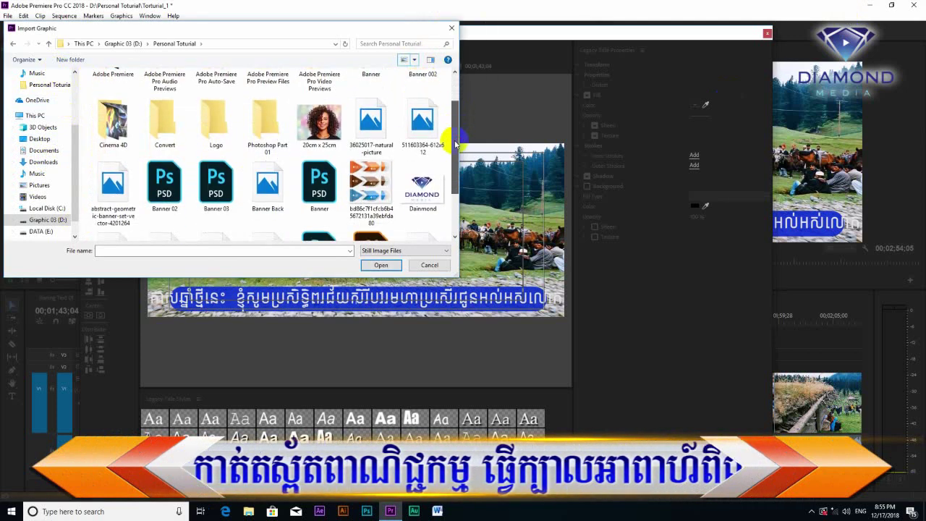
pyautogui.doubleClick(419, 221)
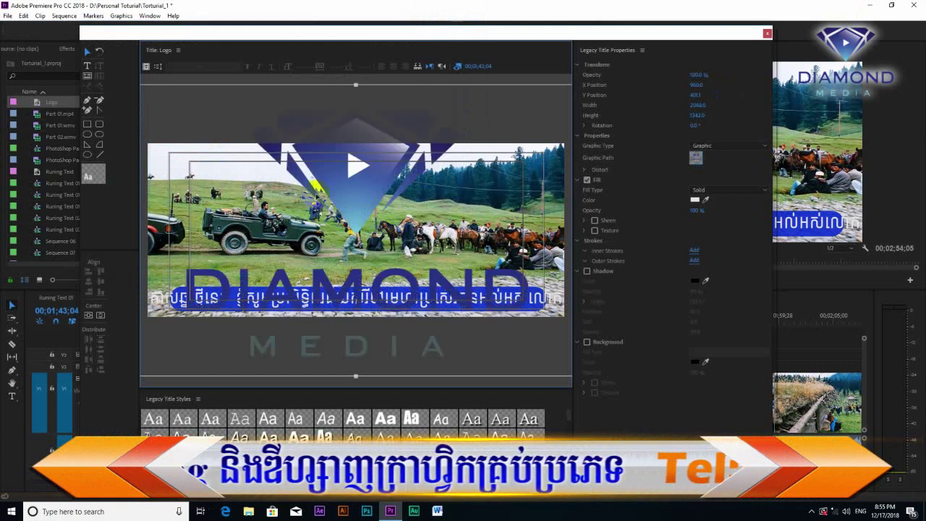
# Step: Scale the DIAMOND logo down to 721.3 × 472.7 and place it at upper centre, Y 316.0
pyautogui.moveTo(339, 194); pyautogui.dragTo(431, 207)
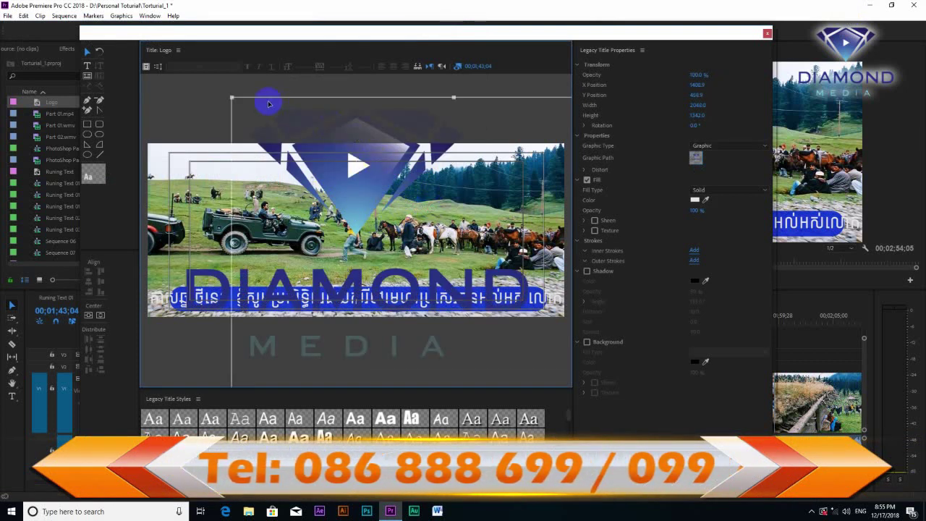
pyautogui.moveTo(279, 103); pyautogui.dragTo(244, 96)
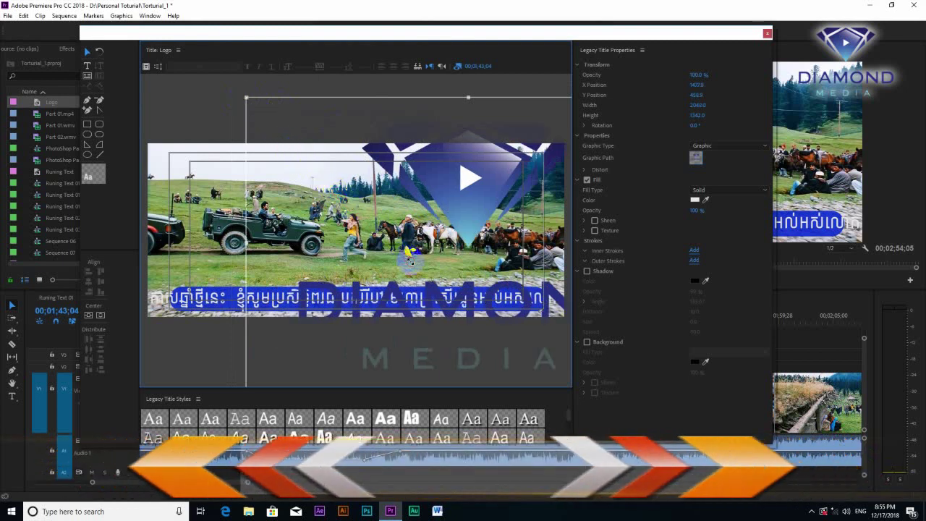
pyautogui.moveTo(246, 96); pyautogui.dragTo(410, 264)
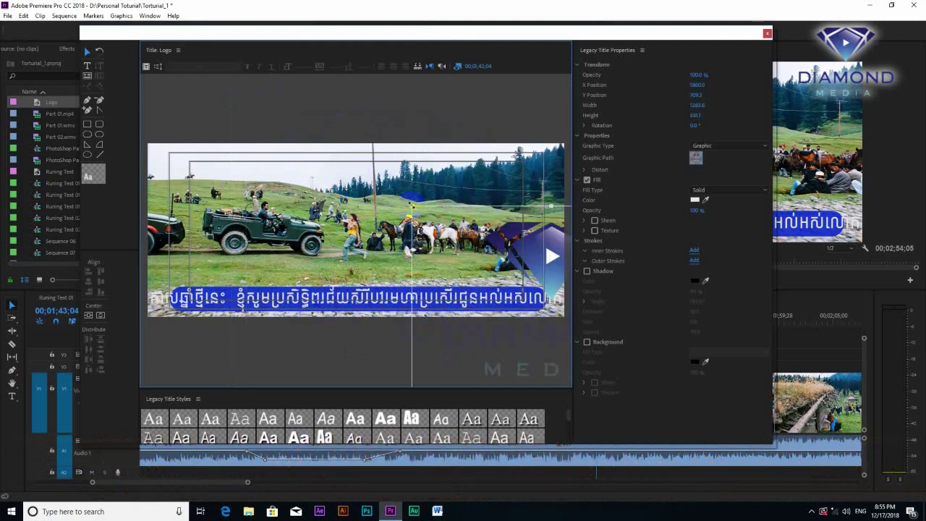
pyautogui.moveTo(464, 265)
pyautogui.mouseDown()
pyautogui.moveTo(449, 222)
pyautogui.moveTo(341, 166)
pyautogui.mouseUp()
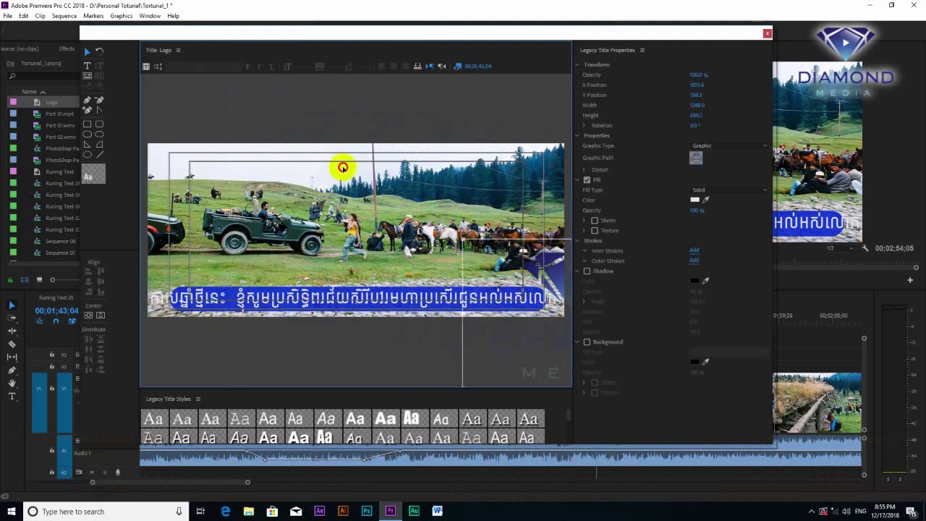
pyautogui.moveTo(488, 136); pyautogui.dragTo(481, 137)
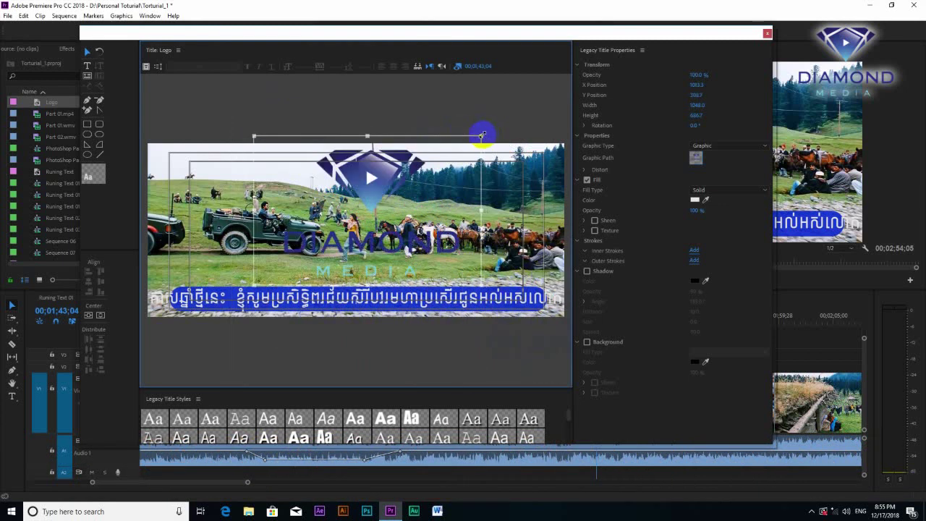
pyautogui.moveTo(411, 218); pyautogui.dragTo(408, 217)
pyautogui.moveTo(334, 230); pyautogui.dragTo(223, 273)
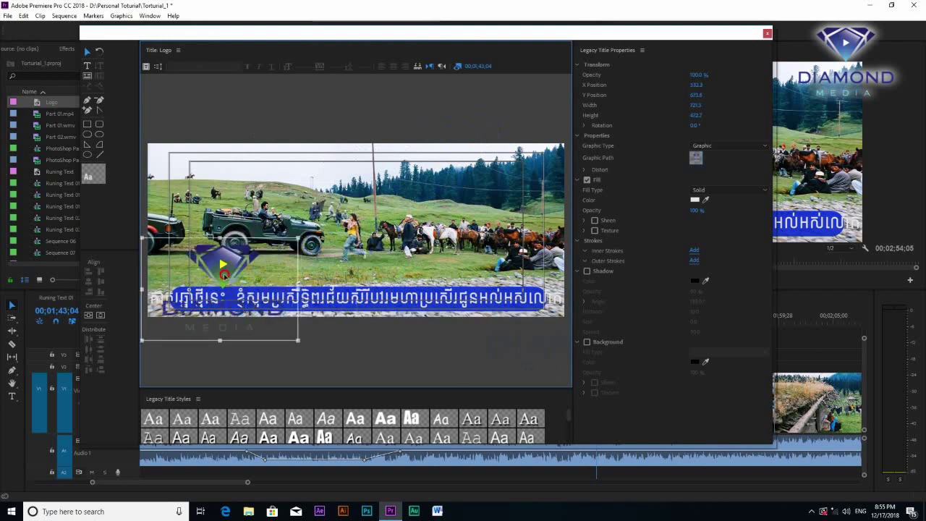
pyautogui.moveTo(223, 274); pyautogui.dragTo(234, 238)
pyautogui.moveTo(234, 234); pyautogui.dragTo(305, 205)
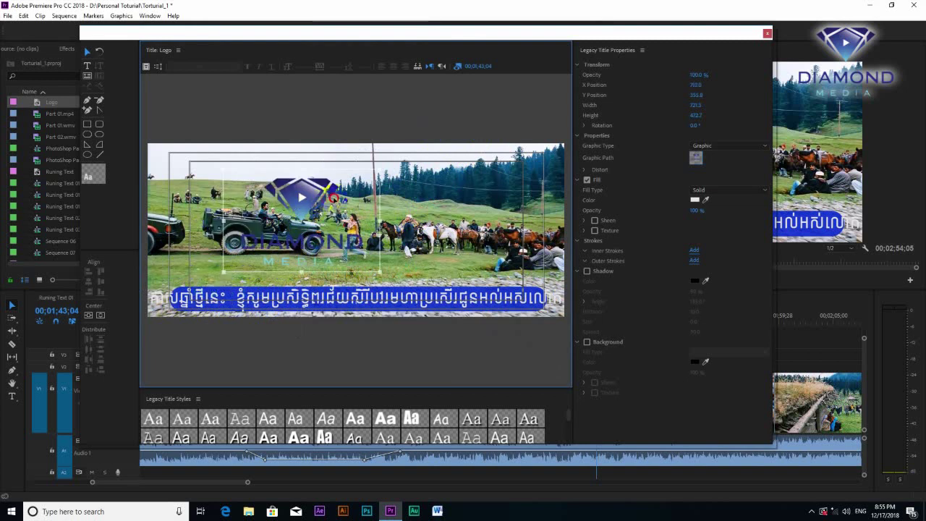
pyautogui.moveTo(299, 231); pyautogui.dragTo(327, 203)
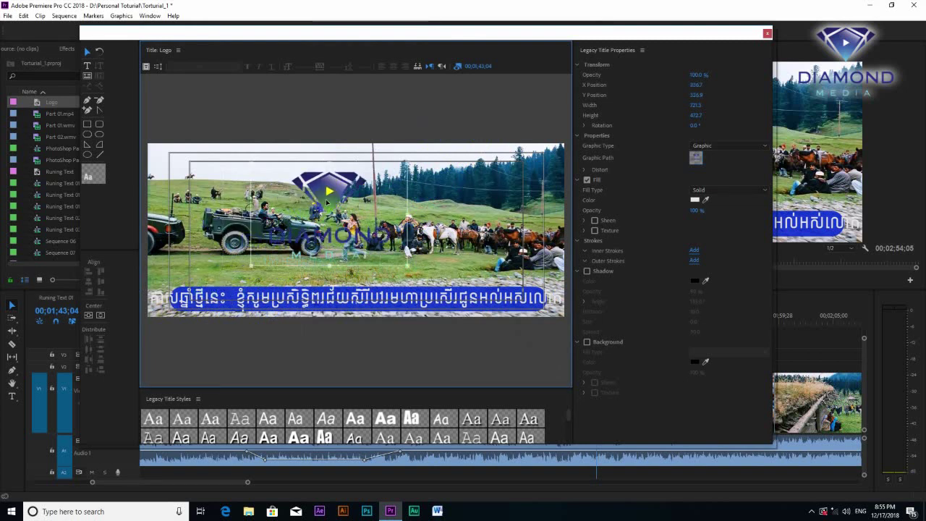
# Step: Draw a white clipped-corner rectangle at the lower left and resize it
pyautogui.click(89, 134)
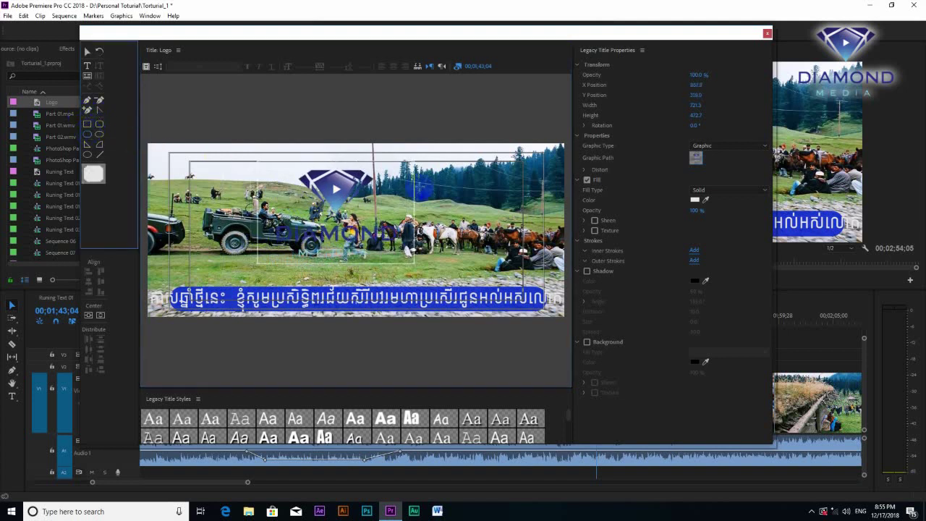
pyautogui.moveTo(195, 161)
pyautogui.mouseDown()
pyautogui.moveTo(392, 264)
pyautogui.moveTo(296, 258)
pyautogui.moveTo(271, 238)
pyautogui.mouseUp()
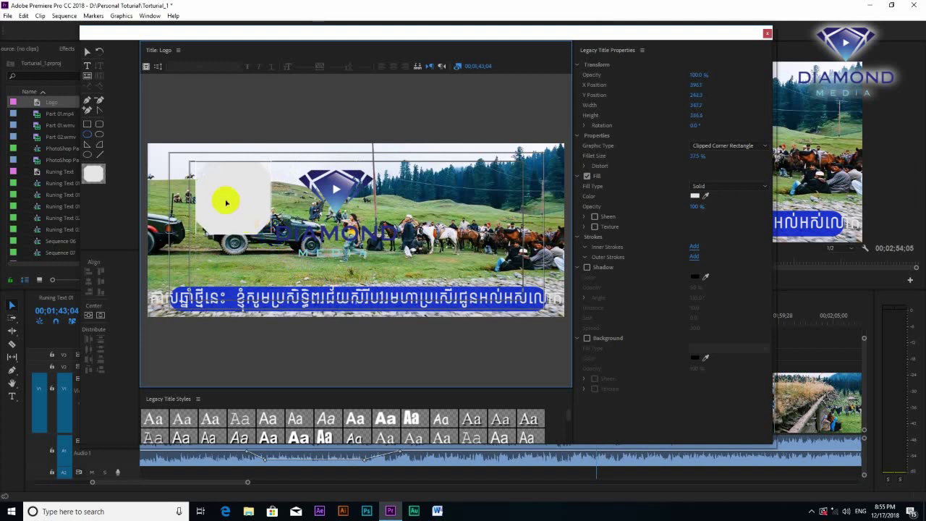
pyautogui.moveTo(221, 198)
pyautogui.mouseDown()
pyautogui.moveTo(194, 283)
pyautogui.moveTo(195, 275)
pyautogui.mouseUp()
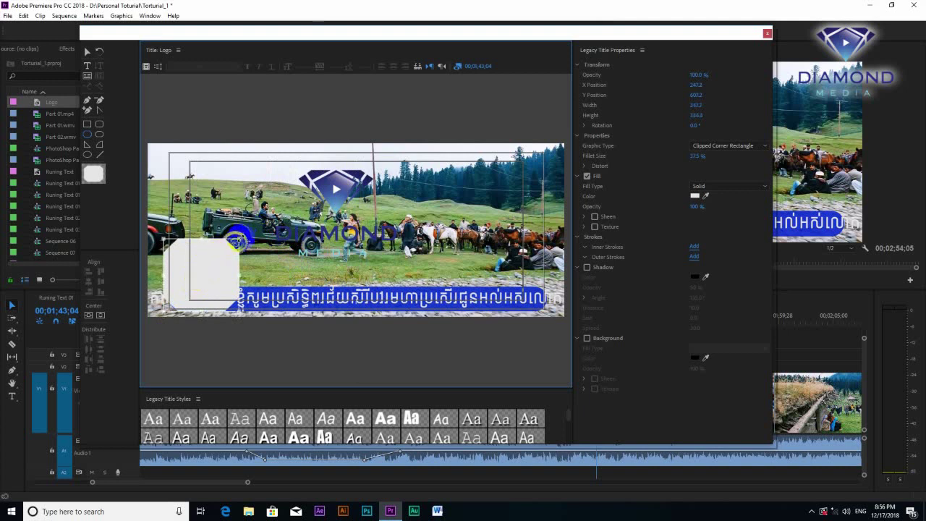
pyautogui.click(235, 243)
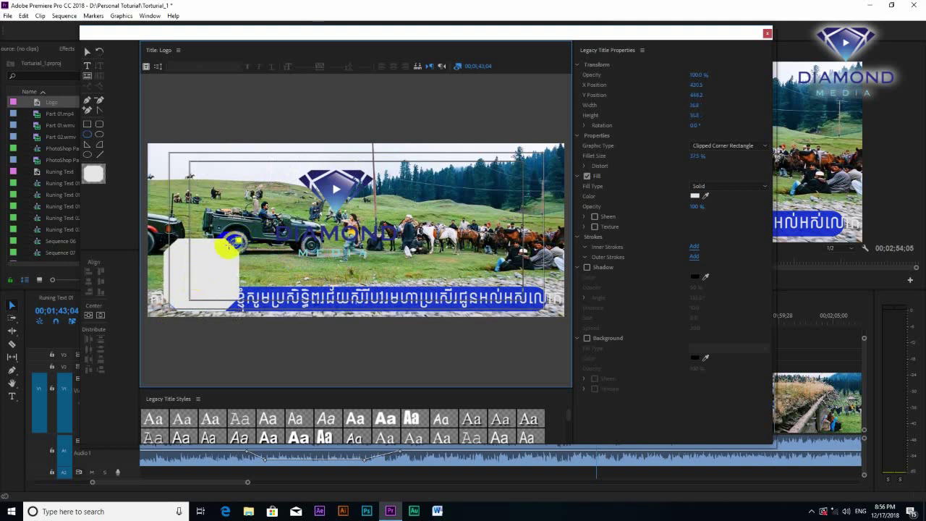
pyautogui.click(87, 52)
pyautogui.click(232, 274)
pyautogui.click(237, 242)
pyautogui.moveTo(238, 242); pyautogui.dragTo(231, 251)
# Step: Shrink the DIAMOND logo and move it onto the white box
pyautogui.click(337, 206)
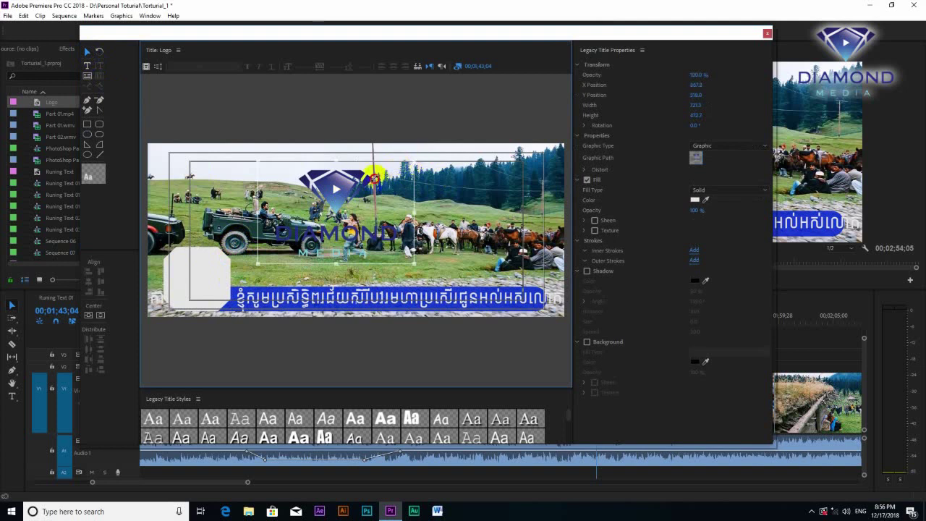
pyautogui.moveTo(414, 159); pyautogui.dragTo(342, 182)
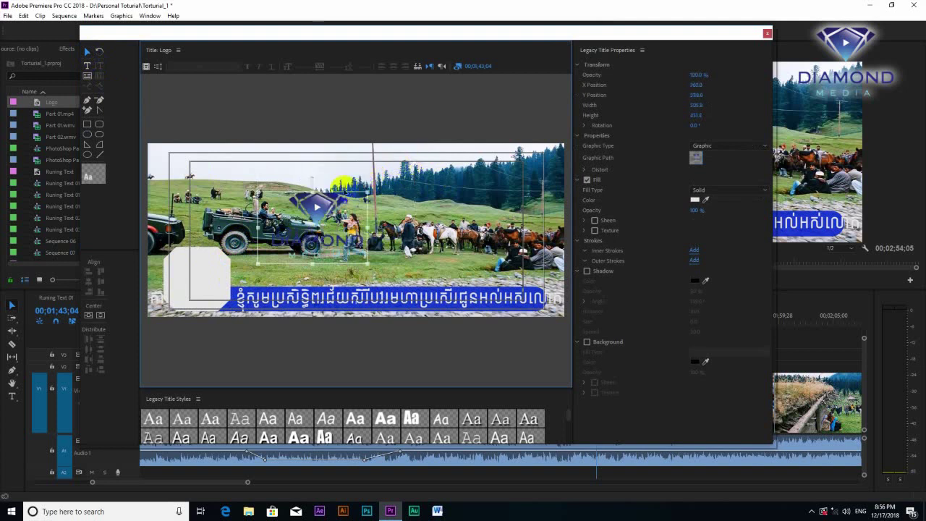
pyautogui.moveTo(198, 282); pyautogui.dragTo(164, 313)
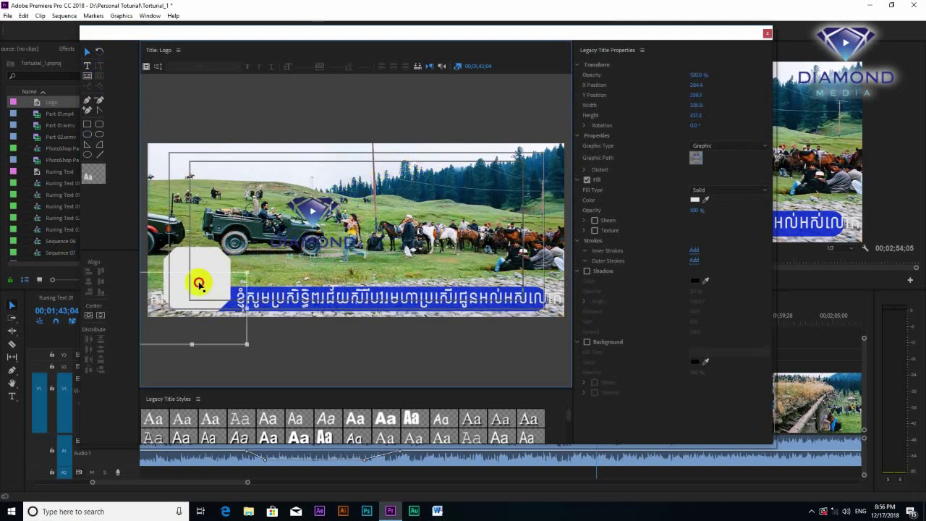
# Step: Bring the DIAMOND logo forward in front of the white box
pyautogui.rightClick(162, 304)
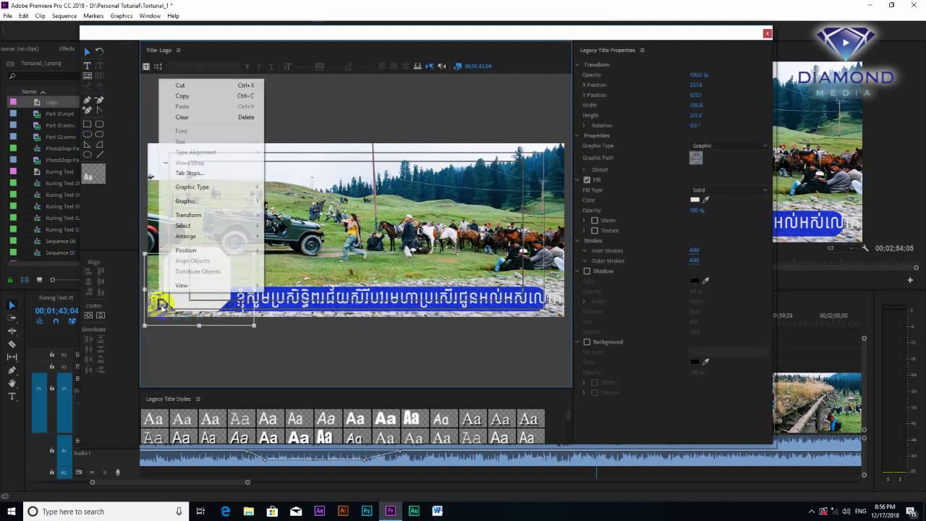
pyautogui.moveTo(203, 239)
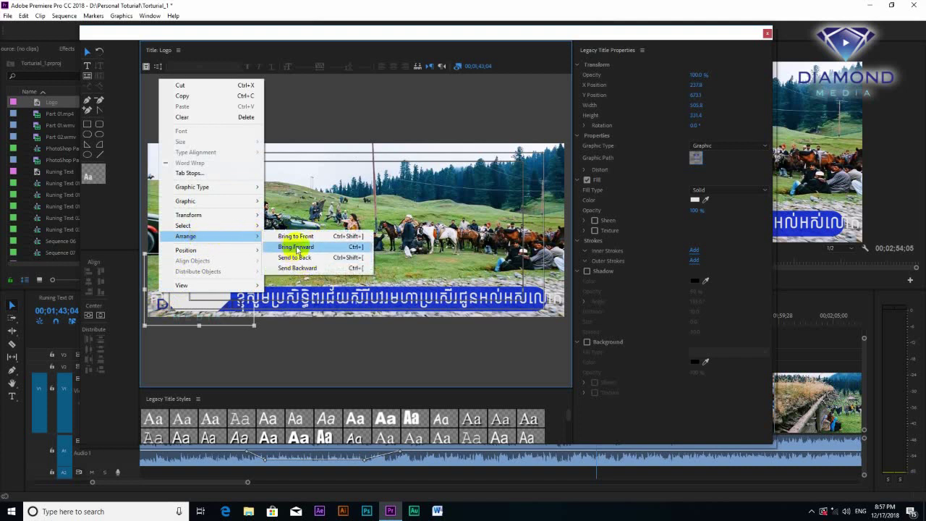
pyautogui.click(314, 247)
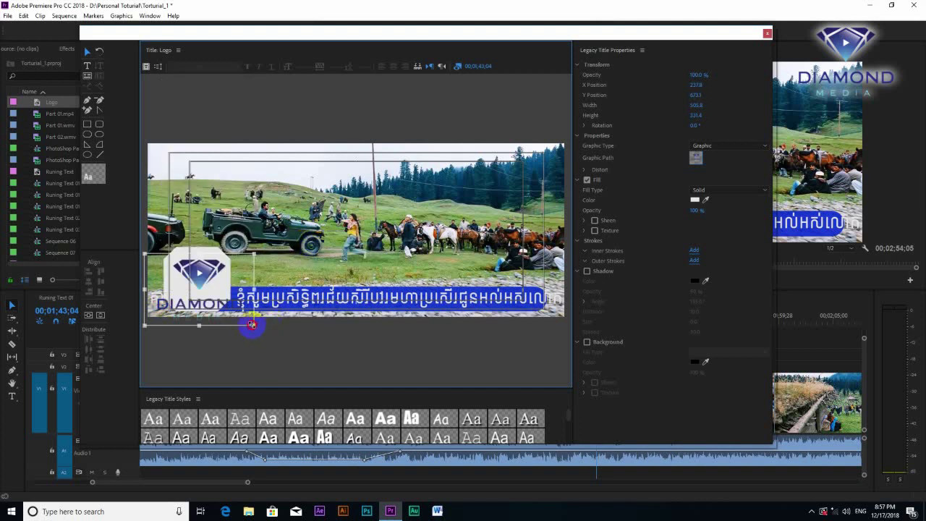
# Step: Shrink the logo to 378.9 × 247.0, centre it on the box, then select the box
pyautogui.moveTo(236, 315); pyautogui.dragTo(229, 308)
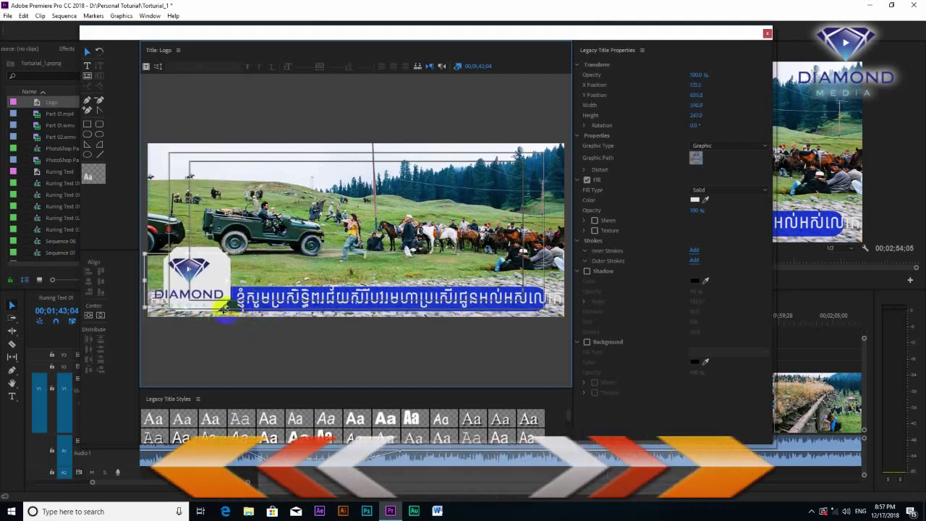
pyautogui.moveTo(188, 270); pyautogui.dragTo(206, 267)
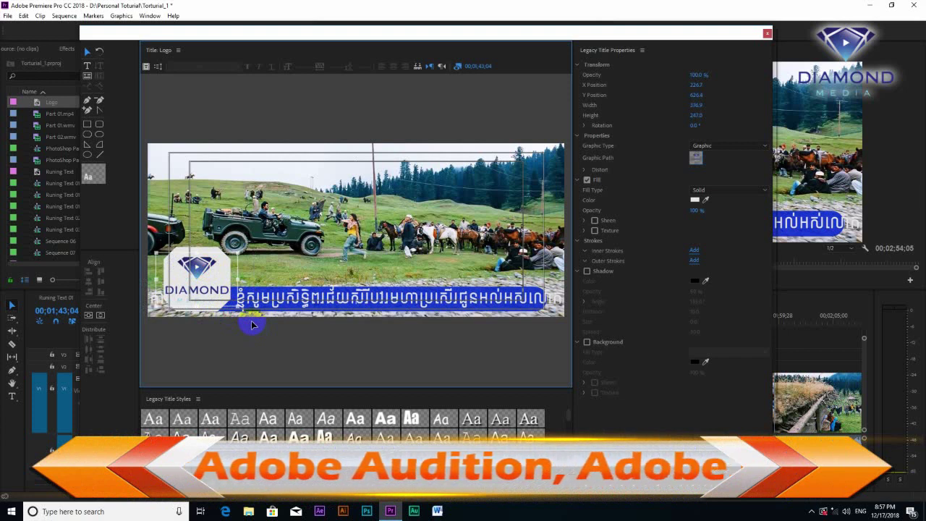
pyautogui.click(326, 269)
pyautogui.click(227, 276)
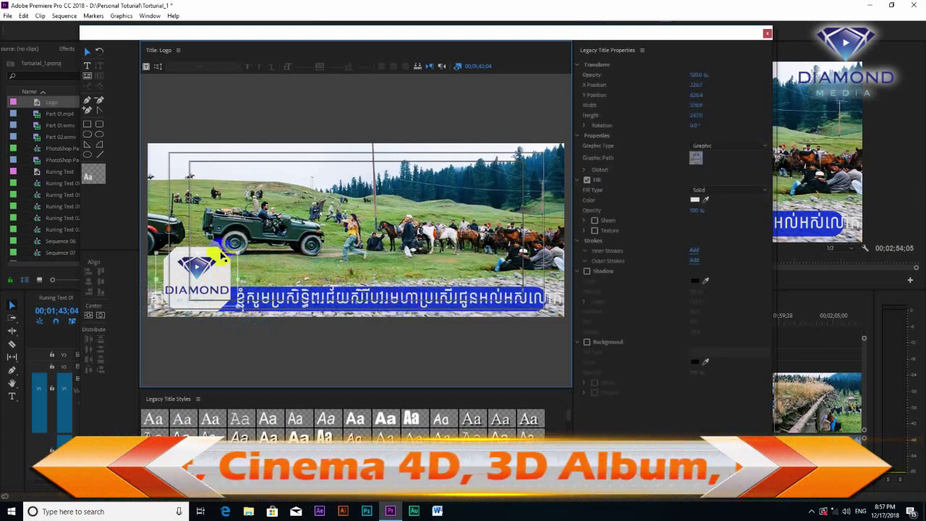
pyautogui.click(217, 250)
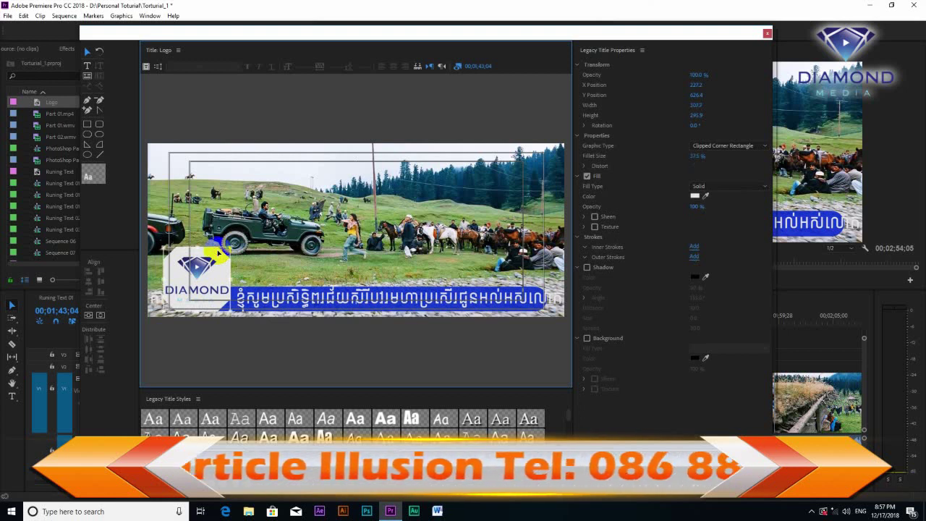
# Step: Give the box a Linear Gradient fill with a yellow (FFFA6F) left colour stop
pyautogui.click(702, 186)
pyautogui.click(695, 205)
pyautogui.doubleClick(695, 204)
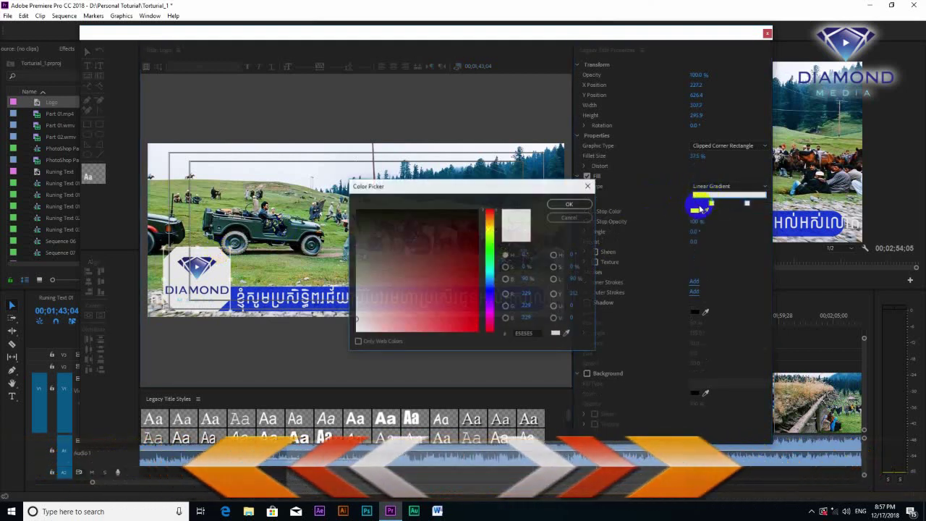
pyautogui.moveTo(489, 234); pyautogui.dragTo(490, 229)
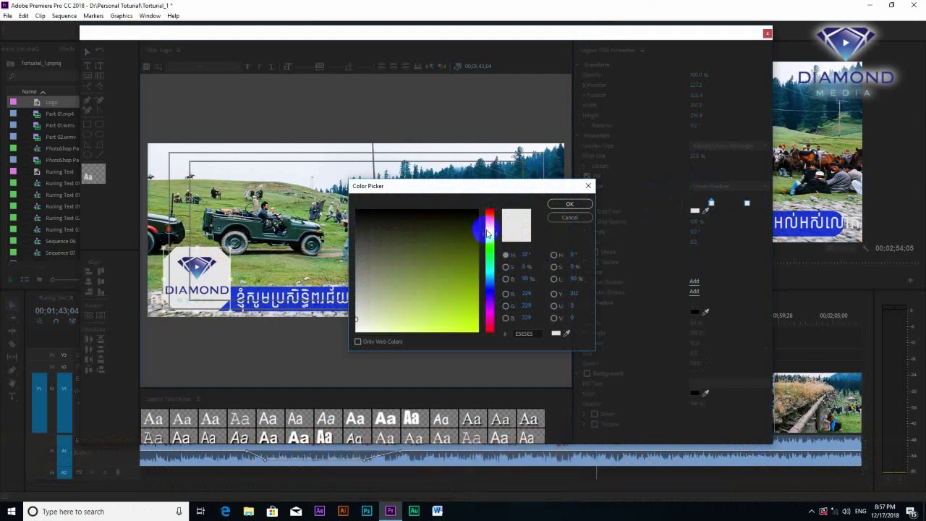
pyautogui.moveTo(464, 318); pyautogui.dragTo(431, 350)
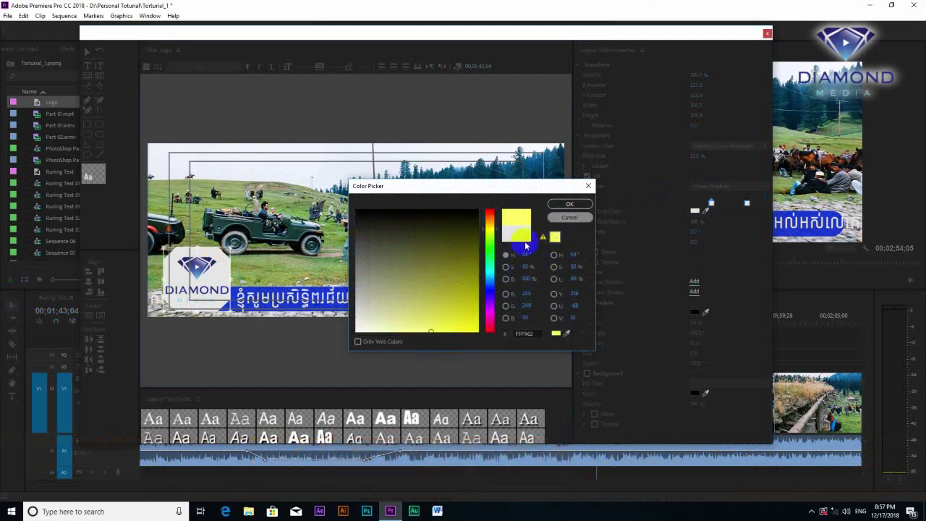
pyautogui.click(563, 205)
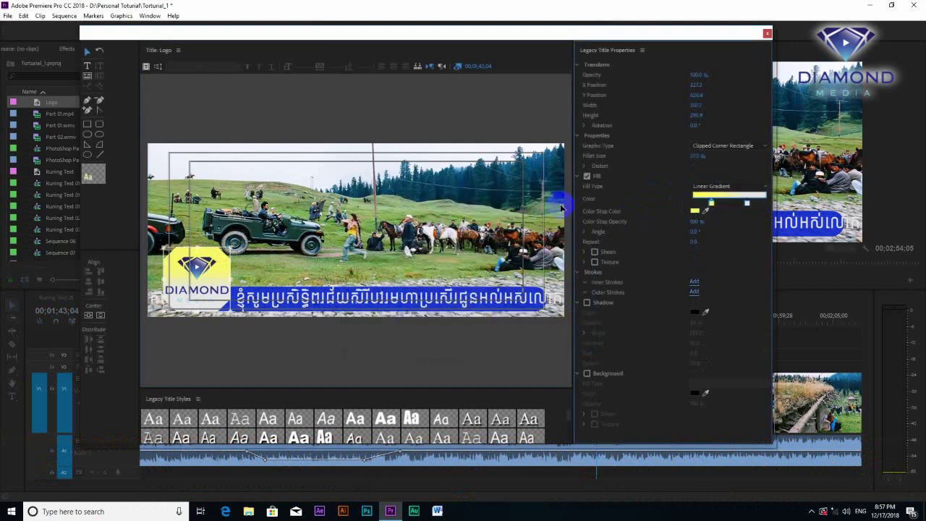
# Step: Set the gradient's right colour stop to green (22FF22)
pyautogui.doubleClick(747, 205)
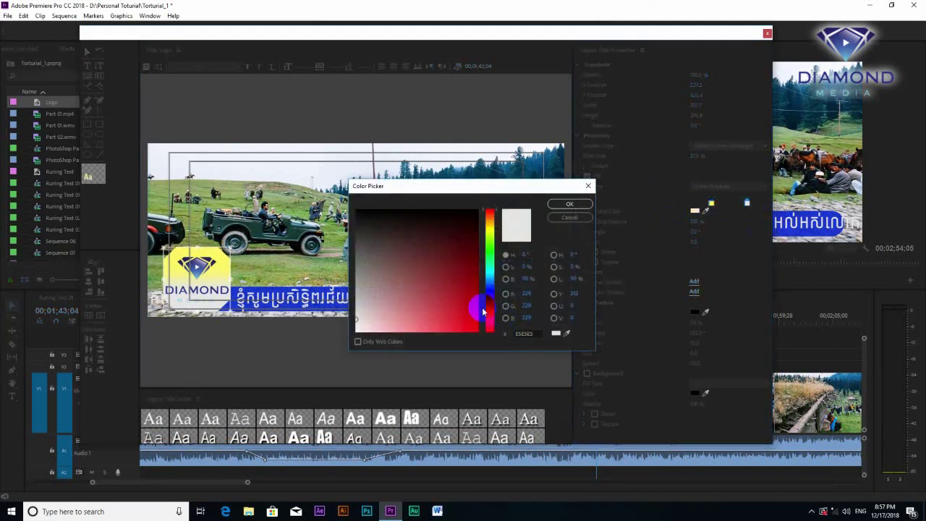
pyautogui.click(490, 253)
pyautogui.moveTo(458, 283); pyautogui.dragTo(460, 343)
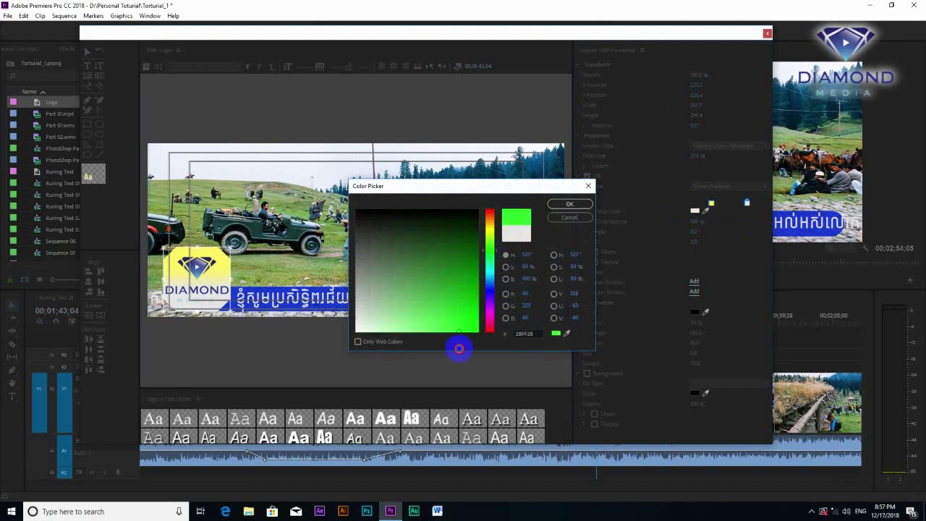
pyautogui.click(570, 207)
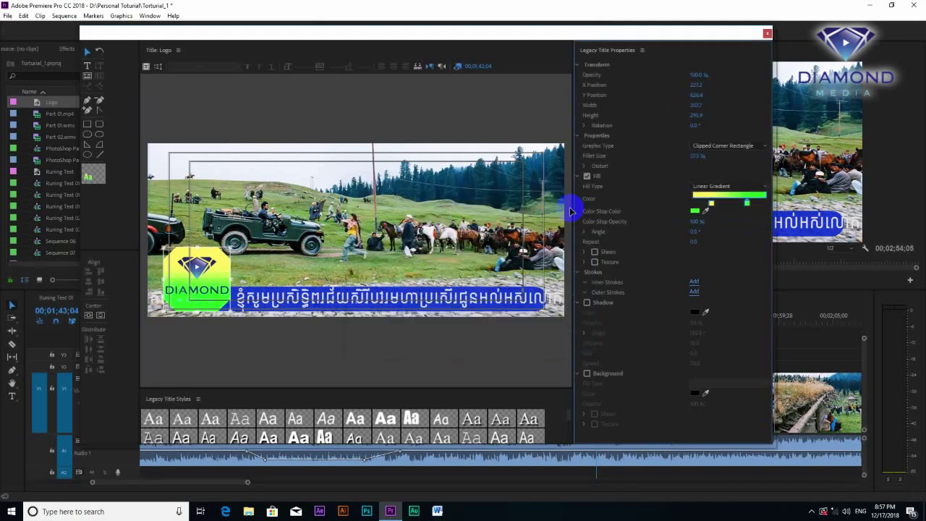
# Step: Place the Logo title on the track above the caption and play it back
pyautogui.click(767, 35)
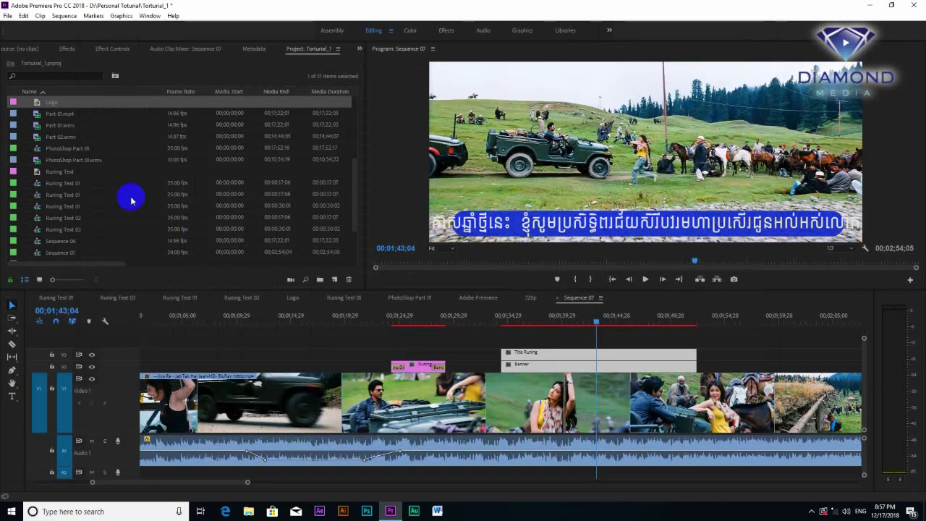
pyautogui.moveTo(49, 104)
pyautogui.mouseDown()
pyautogui.moveTo(503, 342)
pyautogui.moveTo(696, 340)
pyautogui.mouseUp()
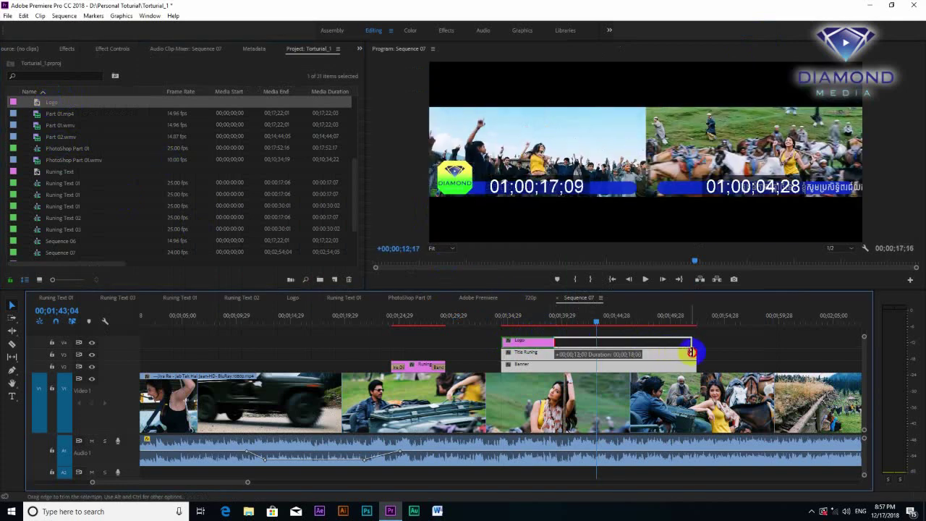
pyautogui.click(503, 321)
pyautogui.press('space')
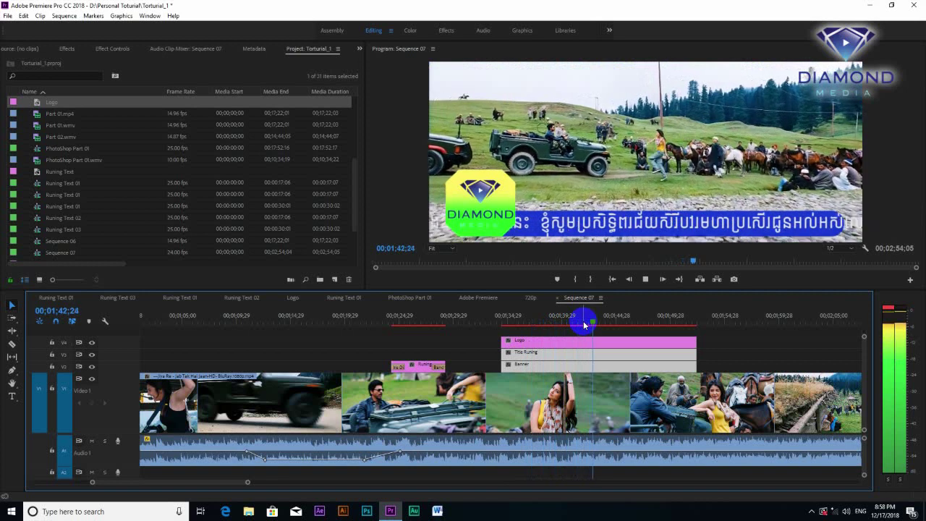
pyautogui.press('space')
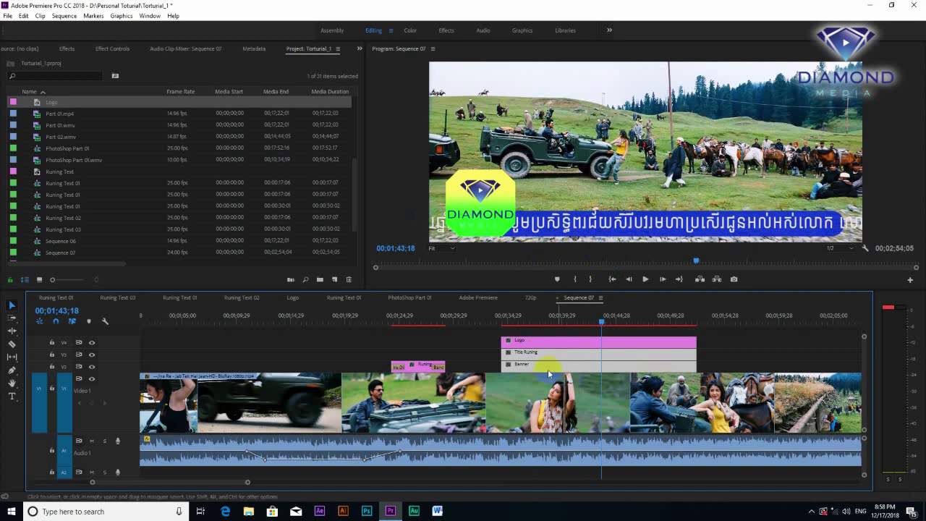
# Step: Select the Title Running clip and briefly hide, then show, the caption track
pyautogui.click(566, 323)
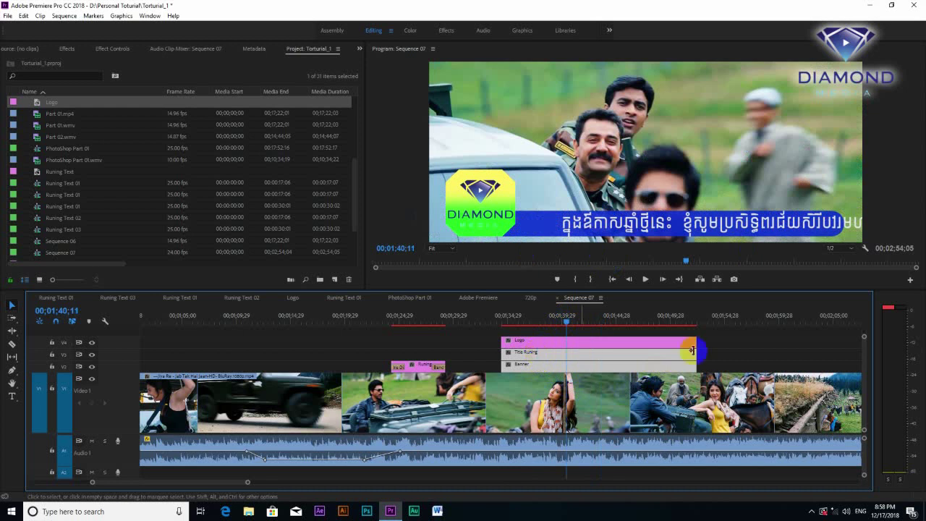
pyautogui.click(690, 352)
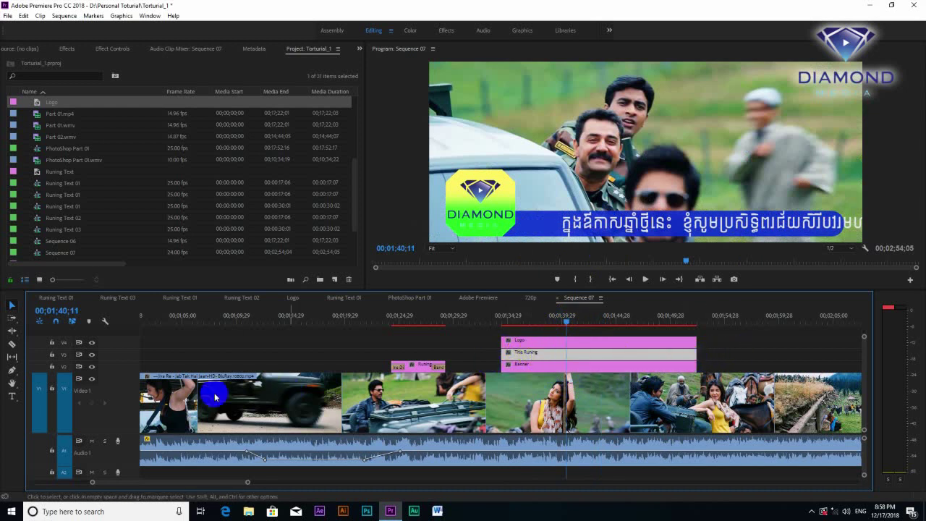
pyautogui.click(92, 355)
pyautogui.click(92, 354)
pyautogui.click(66, 49)
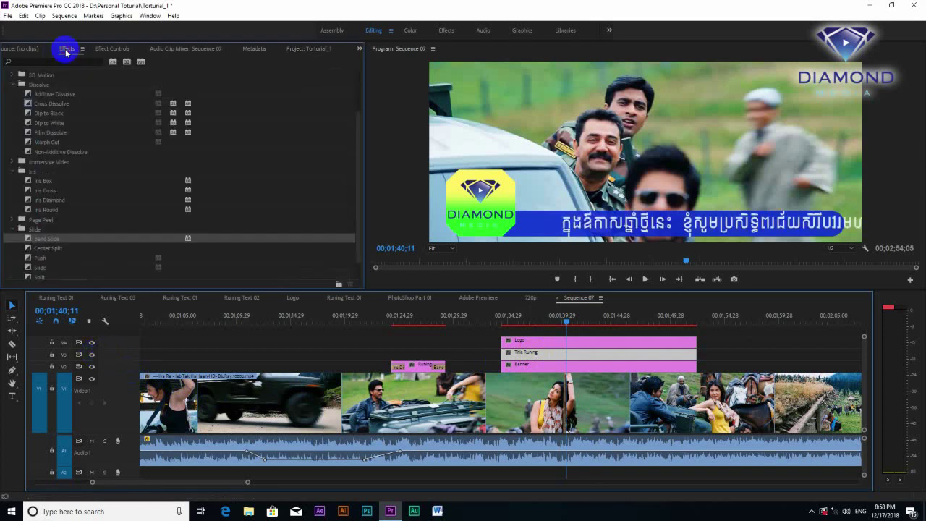
# Step: Search the effects for 'crop' and apply Crop to the Title Running clip
pyautogui.click(65, 61)
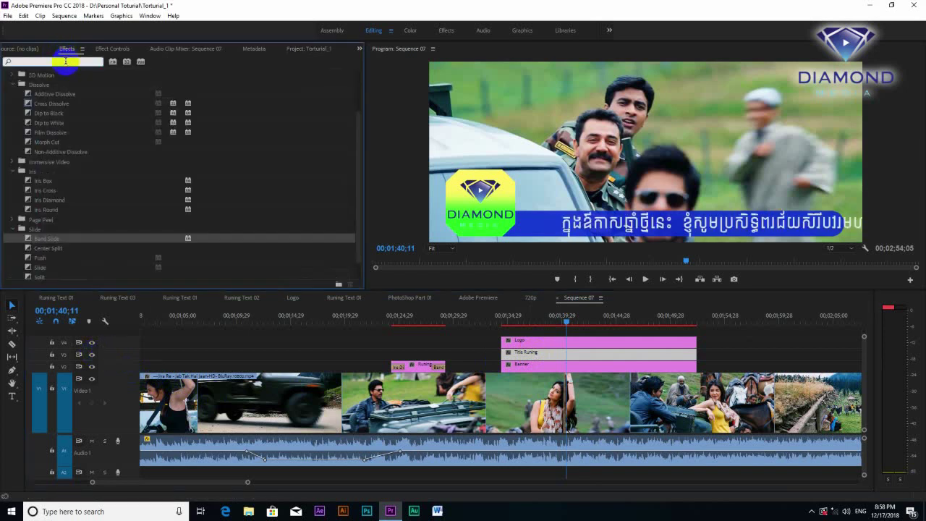
pyautogui.write('crop')
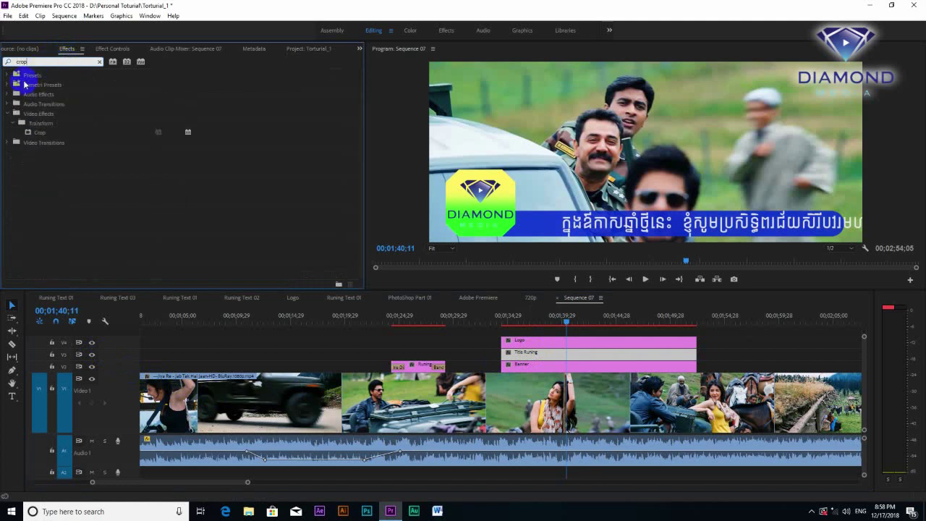
pyautogui.moveTo(35, 134); pyautogui.dragTo(563, 357)
pyautogui.moveTo(581, 316); pyautogui.dragTo(597, 316)
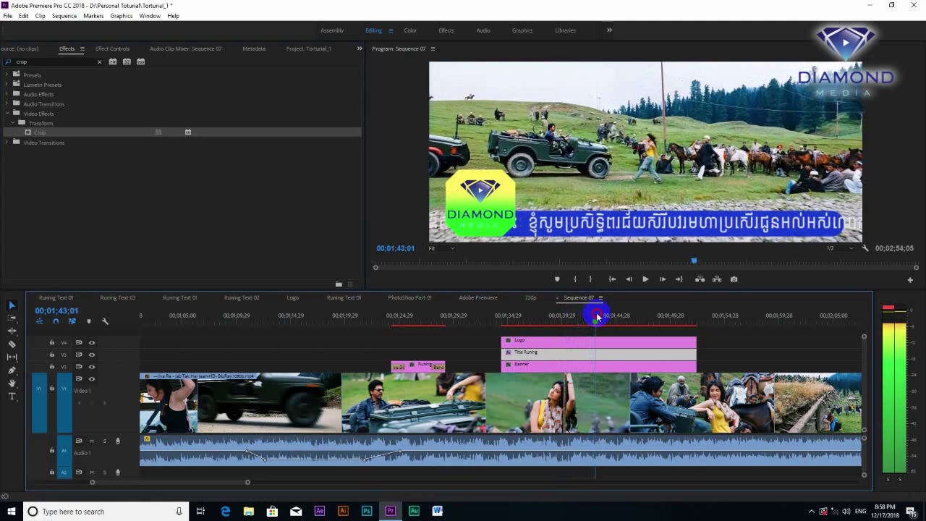
pyautogui.click(117, 53)
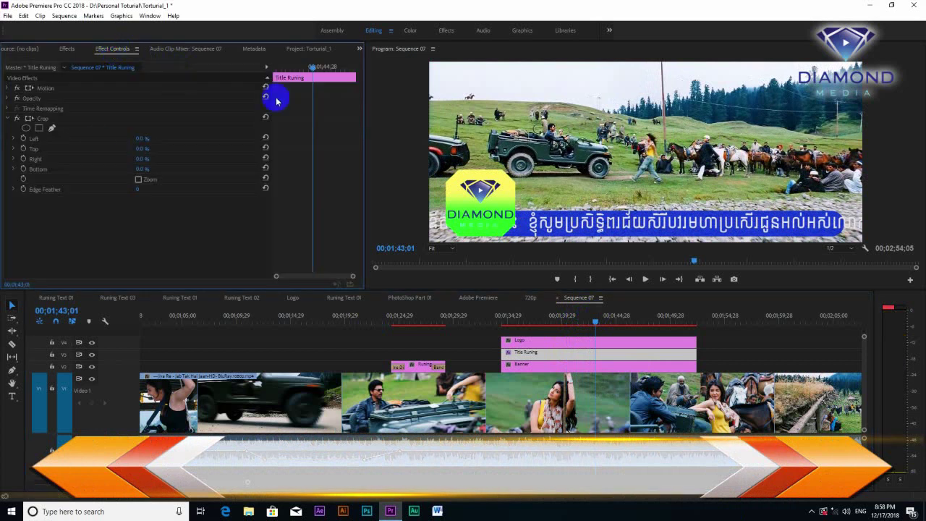
# Step: Set the Title Running clip's Crop effect to Left 11.5% and Right 5.5%
pyautogui.click(43, 89)
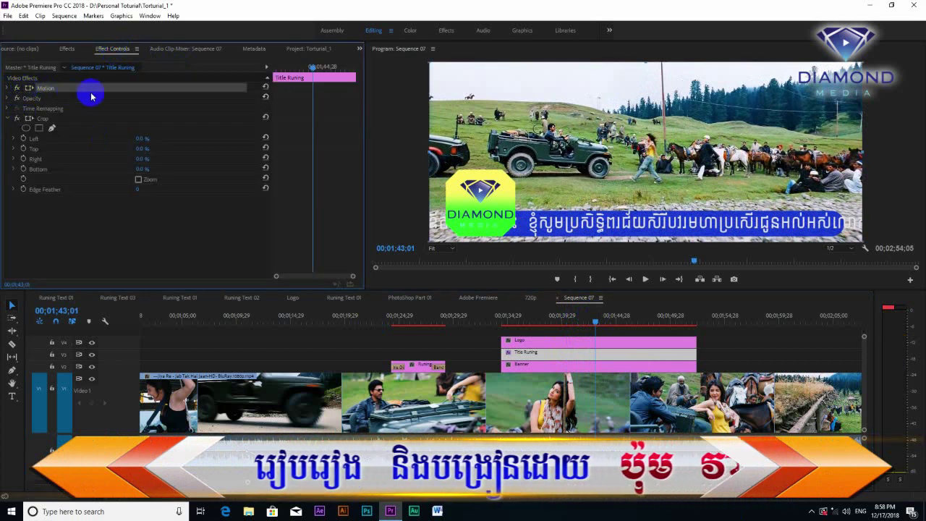
pyautogui.click(43, 119)
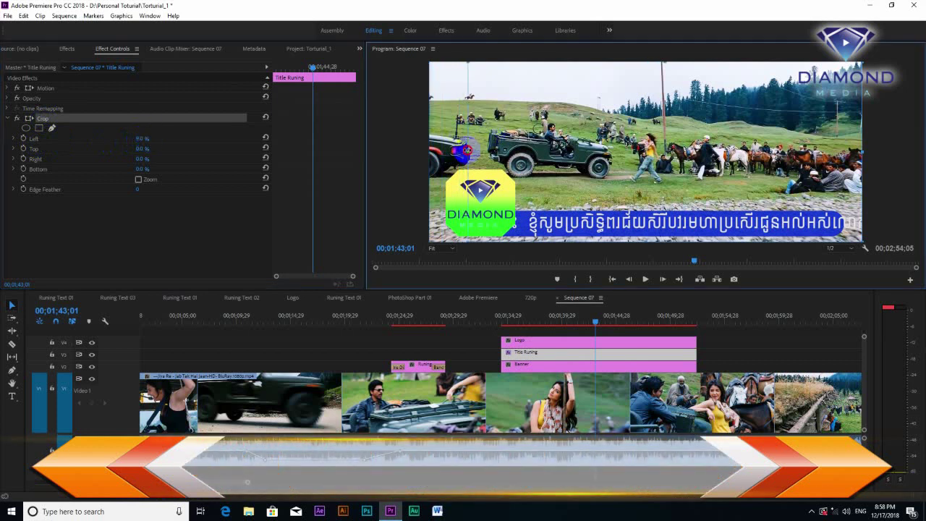
pyautogui.moveTo(431, 150); pyautogui.dragTo(478, 150)
pyautogui.click(39, 157)
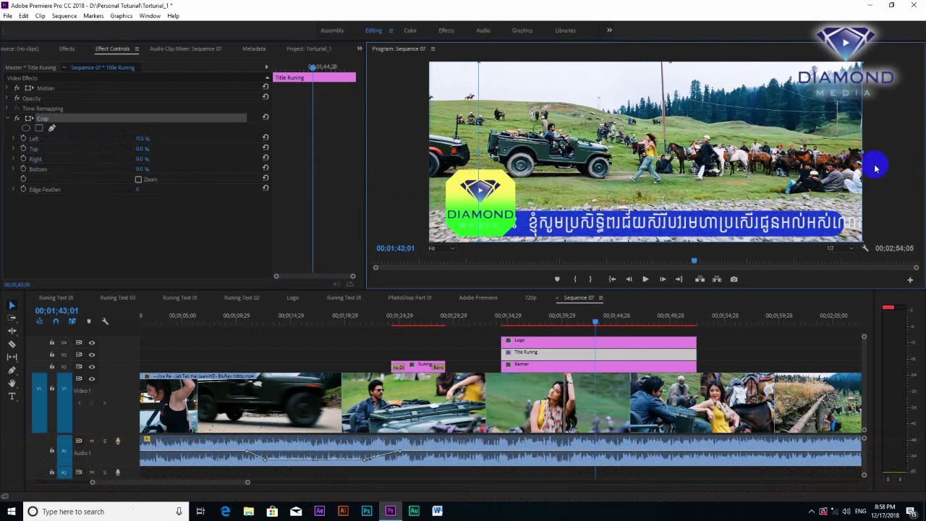
pyautogui.moveTo(862, 152); pyautogui.dragTo(850, 165)
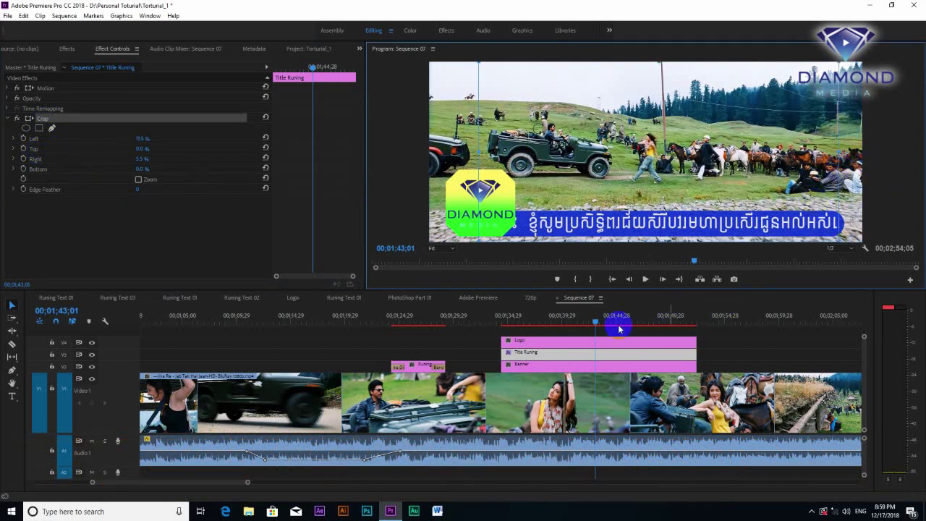
pyautogui.moveTo(560, 321); pyautogui.dragTo(499, 337)
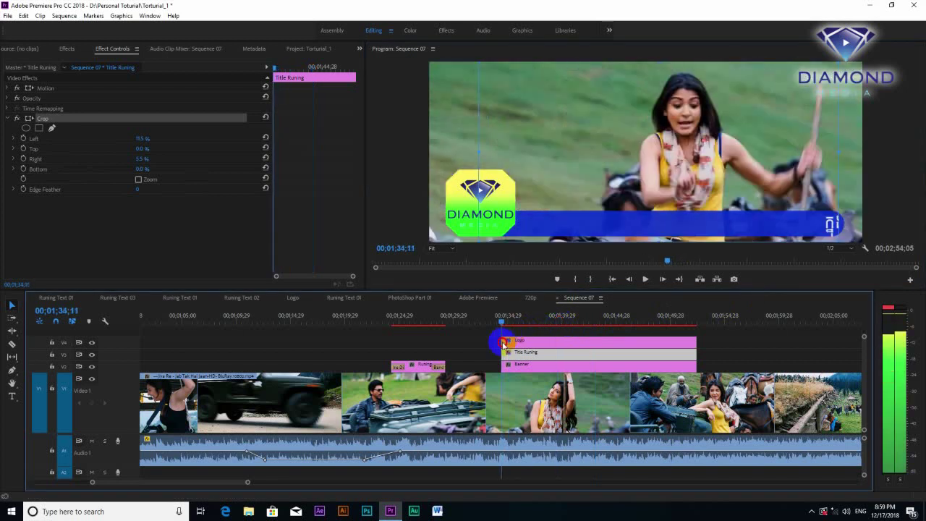
# Step: Play the overlay section twice to check the cropped Khmer crawl stays within the banner
pyautogui.press('space')
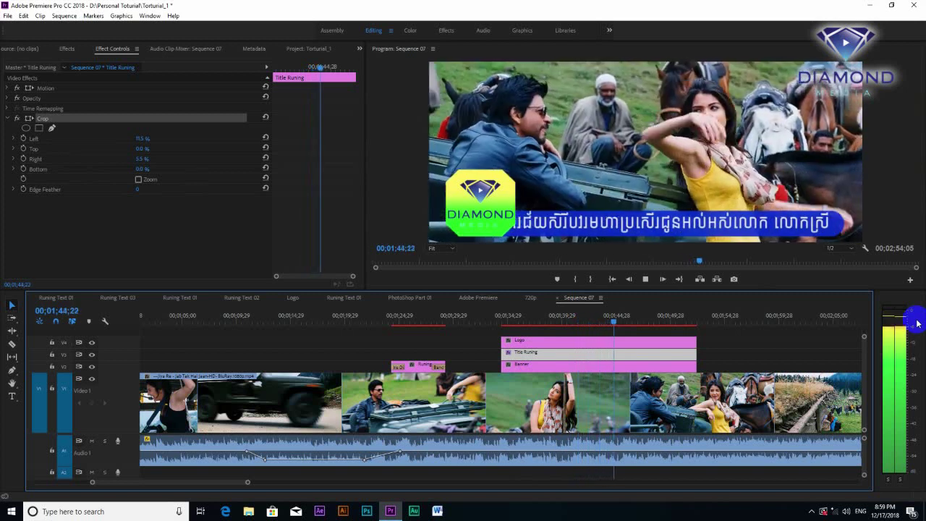
pyautogui.press('space')
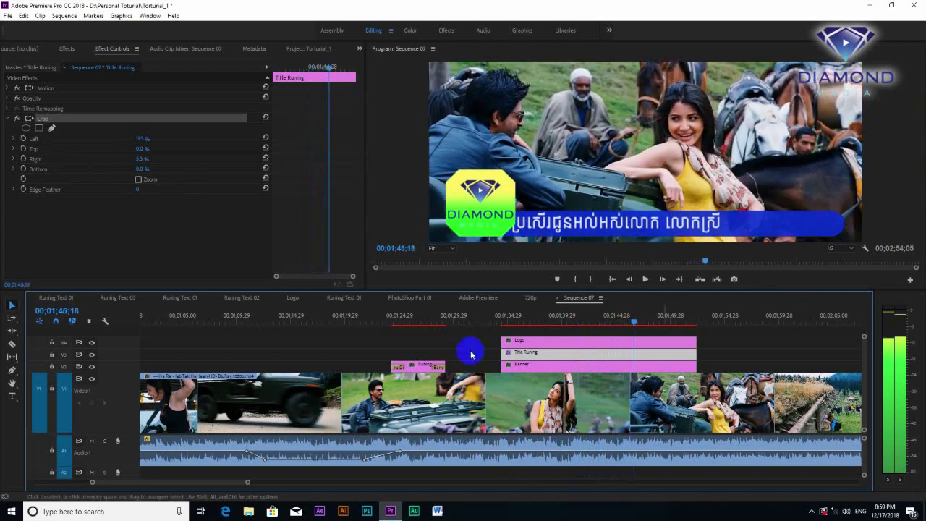
pyautogui.press('space')
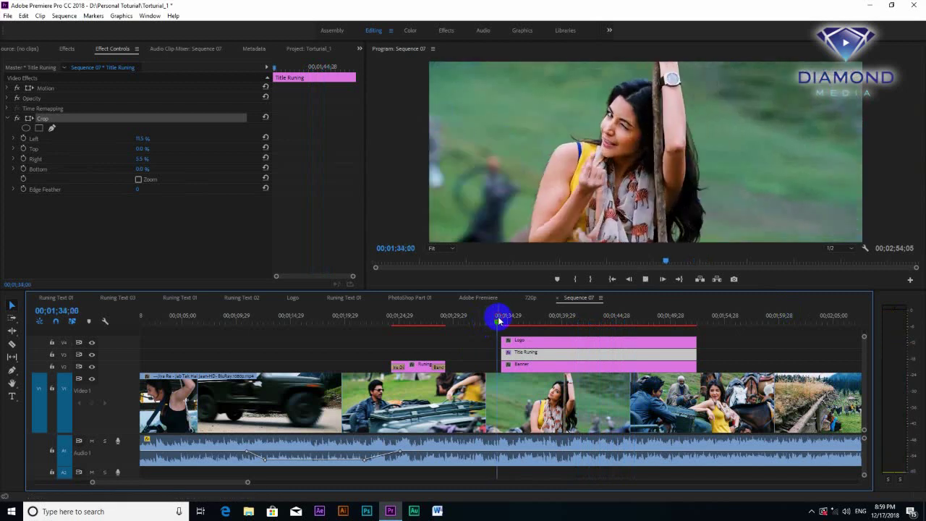
pyautogui.press('space')
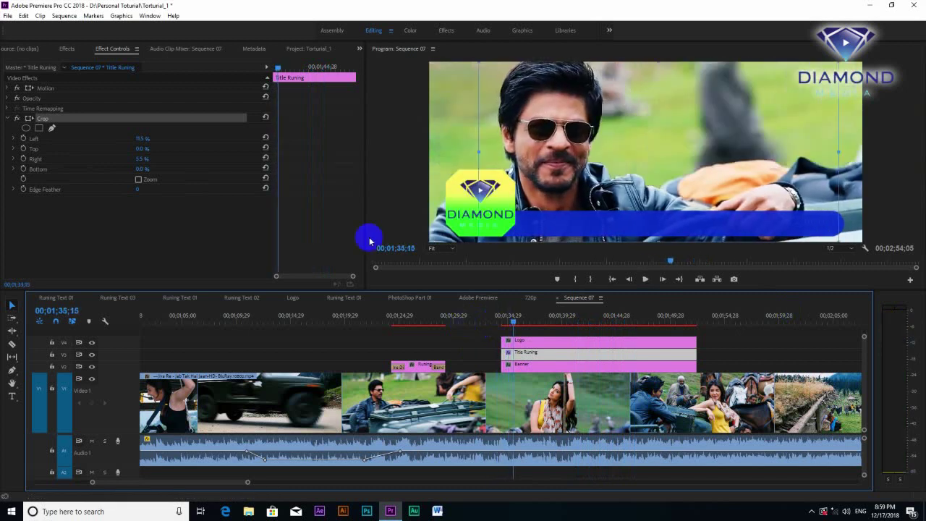
pyautogui.click(67, 50)
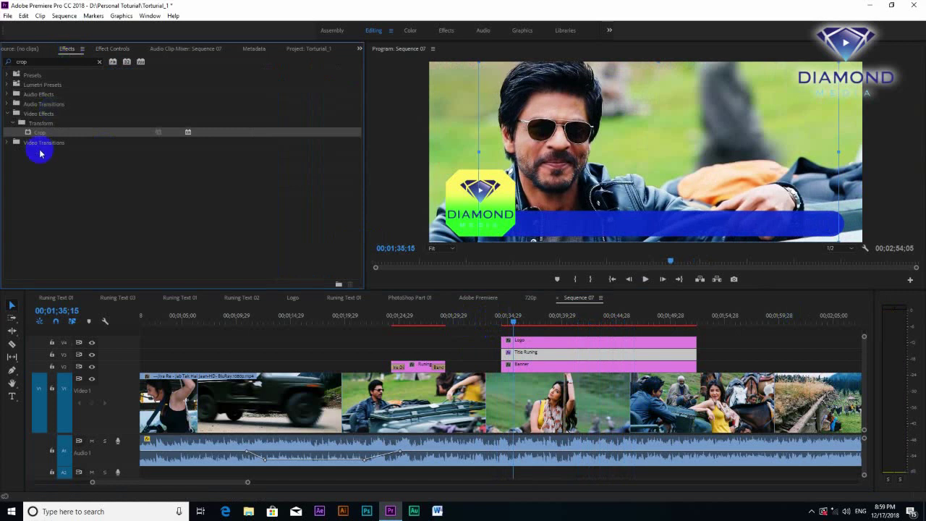
# Step: Add Cross Dissolve to the Banner clip's start and Band Slide to the Logo clip's start
pyautogui.click(99, 62)
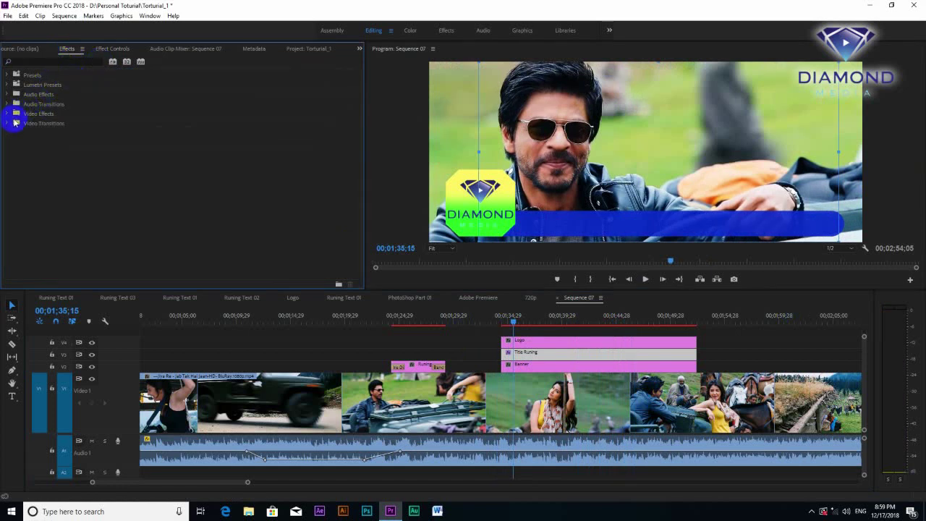
pyautogui.click(8, 123)
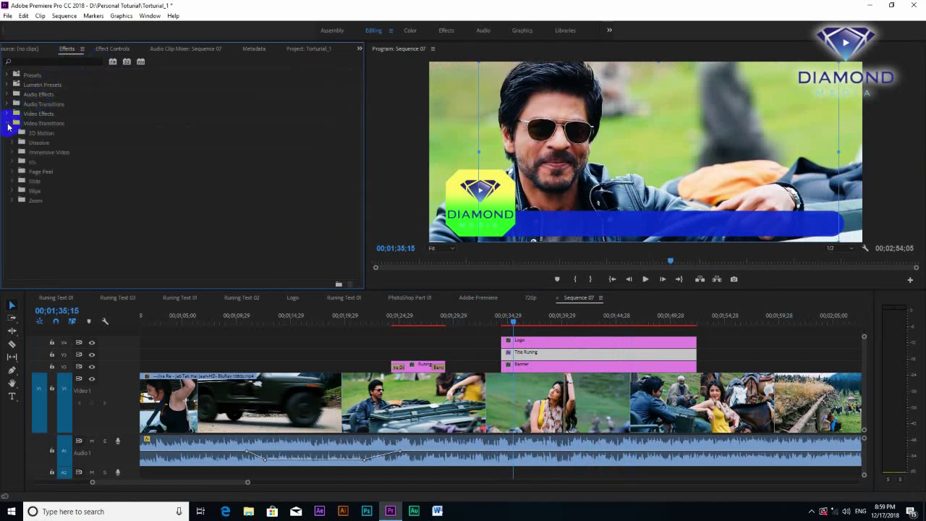
pyautogui.click(13, 142)
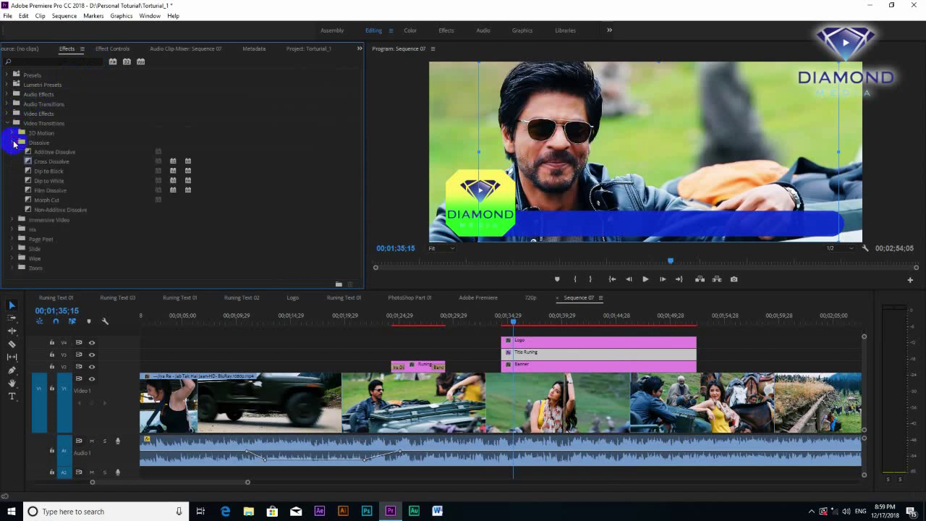
pyautogui.moveTo(51, 161); pyautogui.dragTo(504, 365)
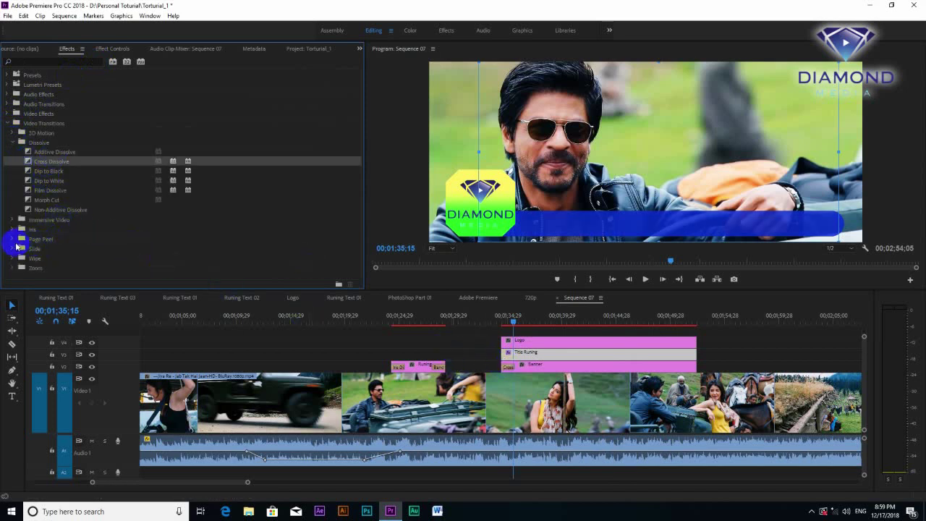
pyautogui.click(11, 249)
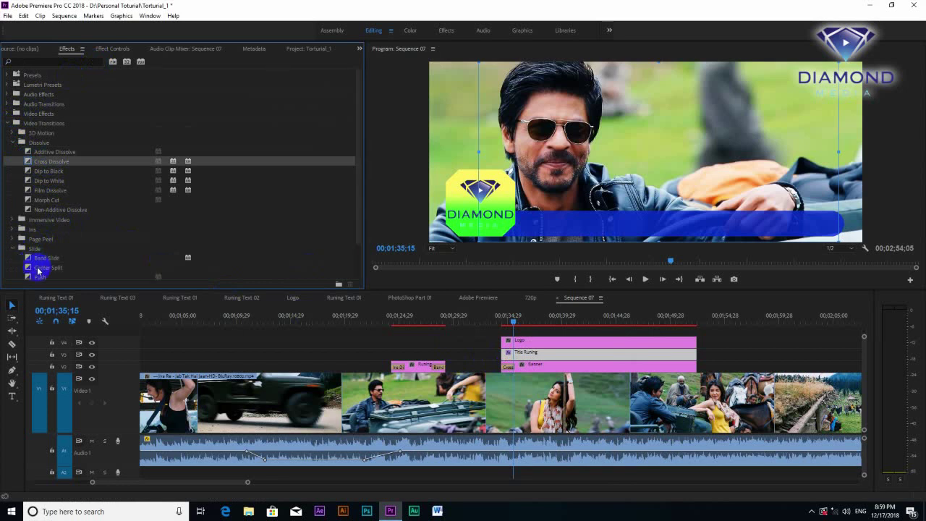
pyautogui.moveTo(45, 258); pyautogui.dragTo(507, 342)
# Step: Preview the new transitions, then add Band Wipe to the Logo clip's end
pyautogui.click(498, 316)
pyautogui.press('space')
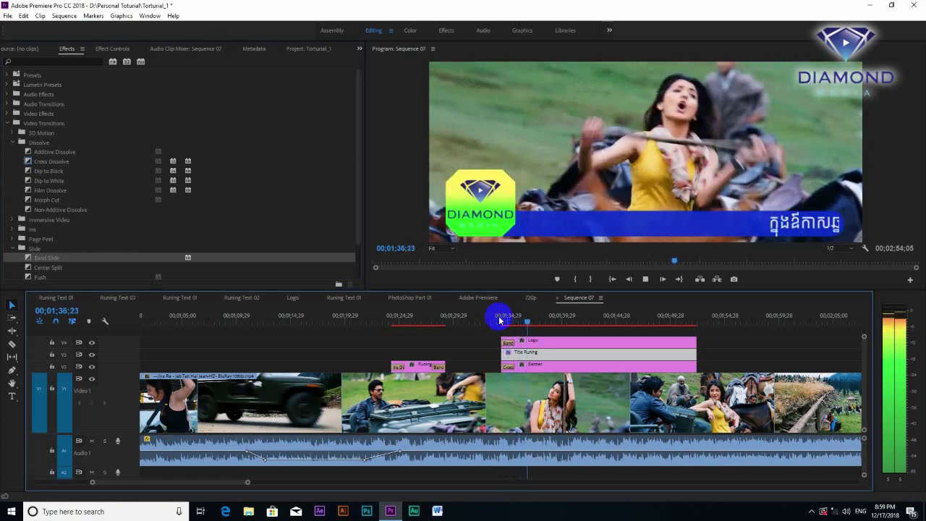
pyautogui.press('space')
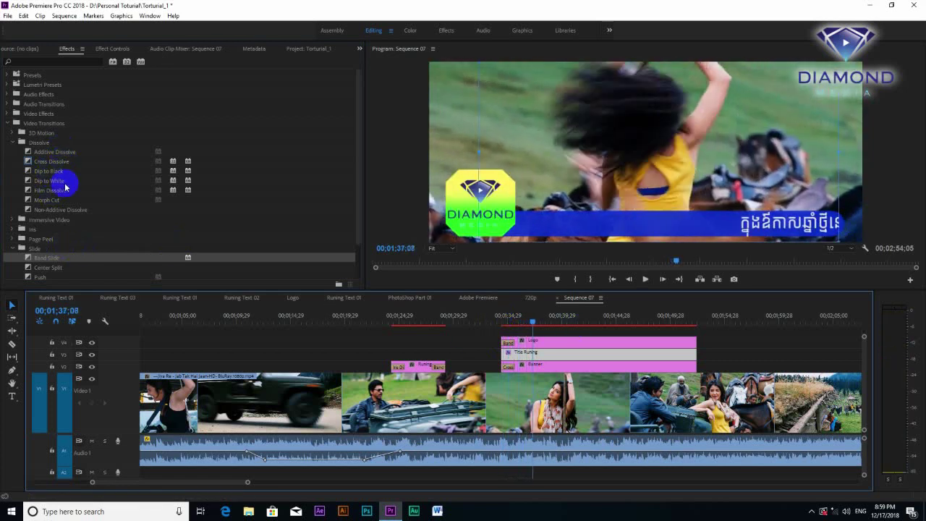
pyautogui.scroll(-2, 181, 210)
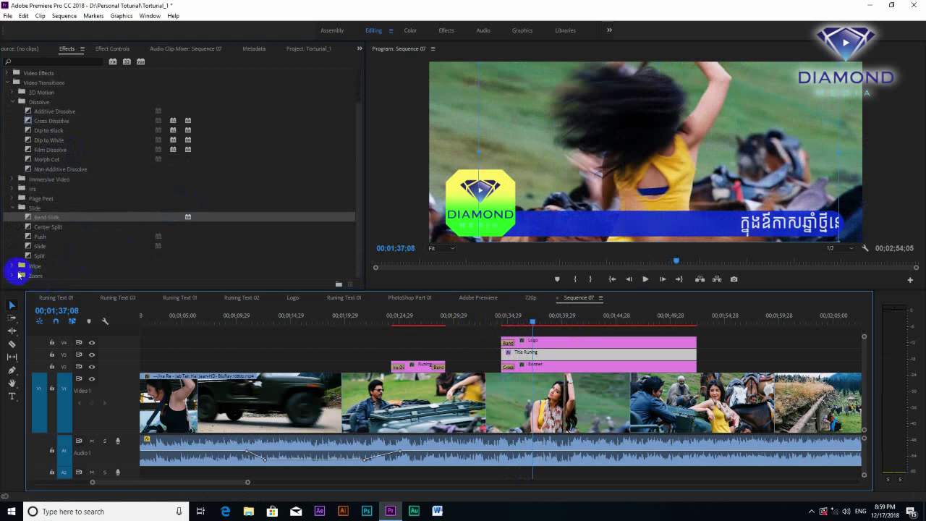
pyautogui.click(13, 268)
pyautogui.scroll(-1, 87, 253)
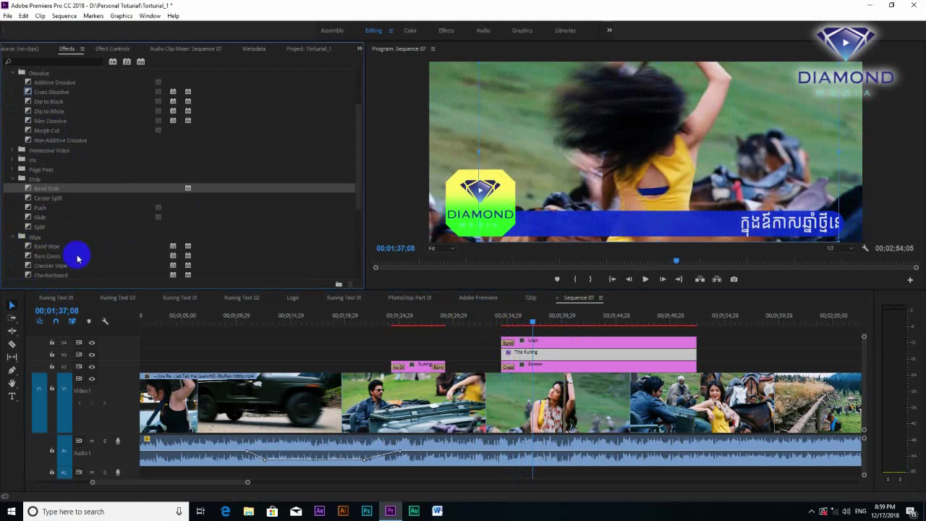
pyautogui.moveTo(45, 247); pyautogui.dragTo(692, 342)
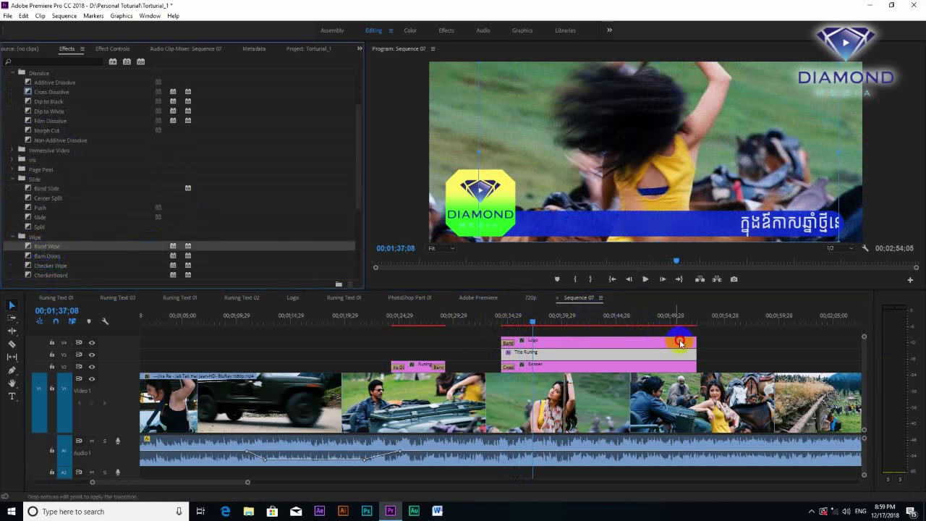
# Step: Add a Slide transition to the Banner clip's end and play the ending
pyautogui.moveTo(39, 218); pyautogui.dragTo(693, 369)
pyautogui.click(673, 316)
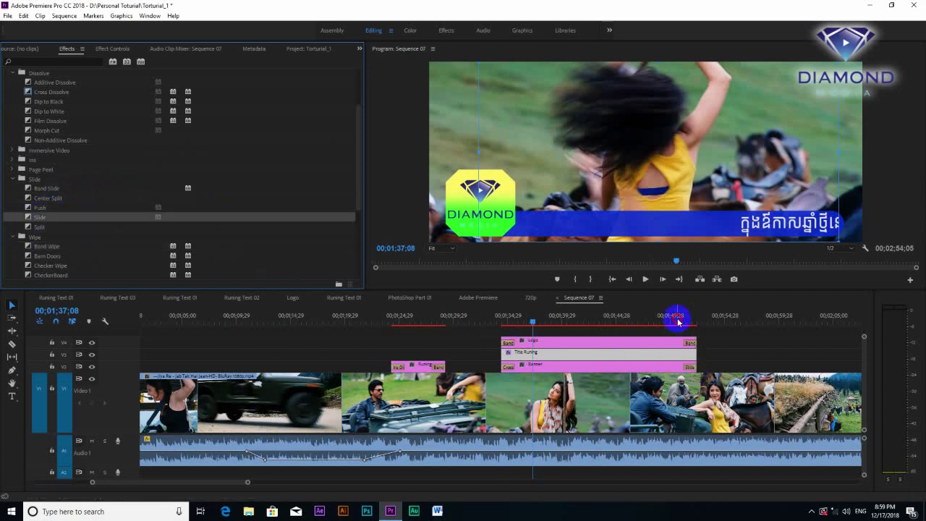
pyautogui.press('space')
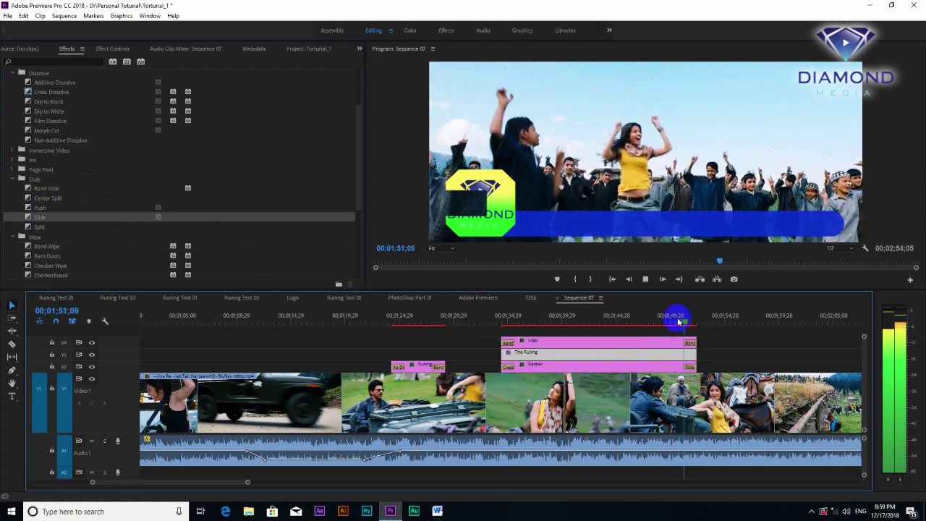
# Step: Scrub through the crawling title and the overlay's start to review the entrance
pyautogui.click(605, 323)
pyautogui.moveTo(605, 322); pyautogui.dragTo(614, 323)
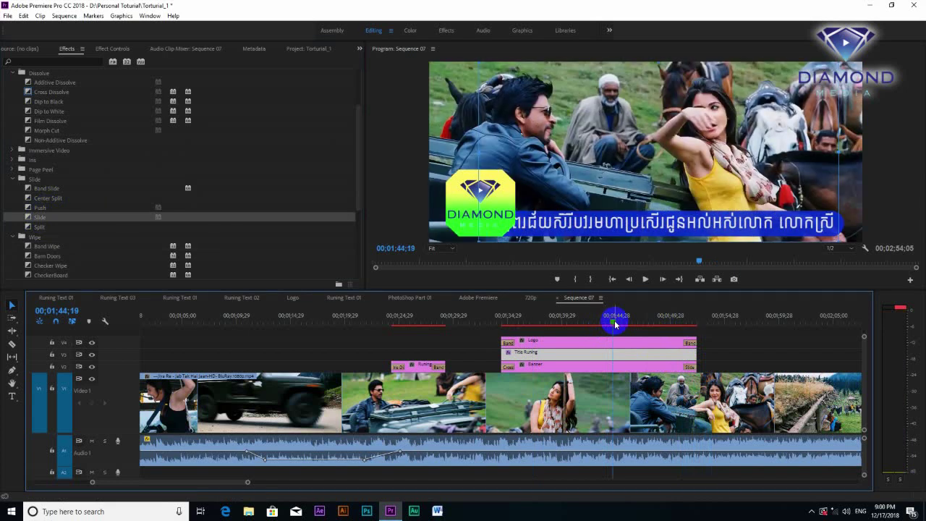
pyautogui.click(488, 320)
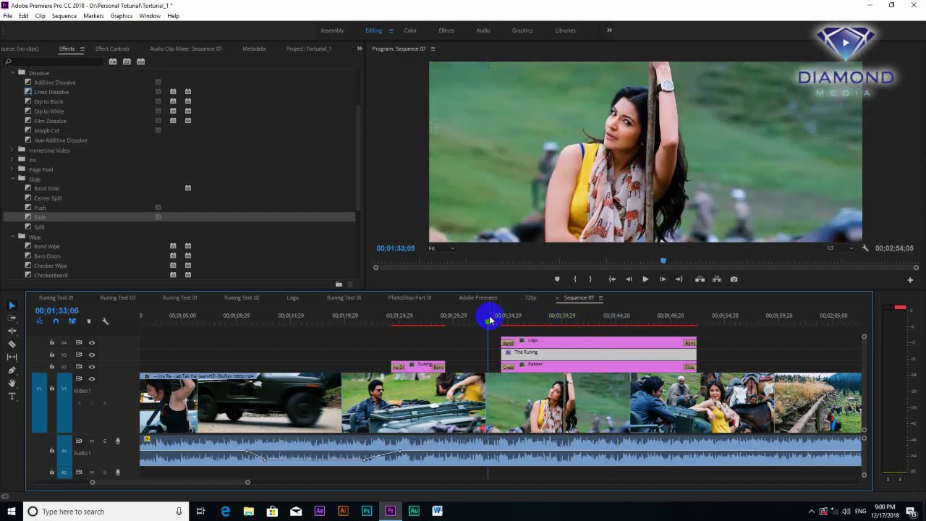
pyautogui.moveTo(489, 320); pyautogui.dragTo(490, 321)
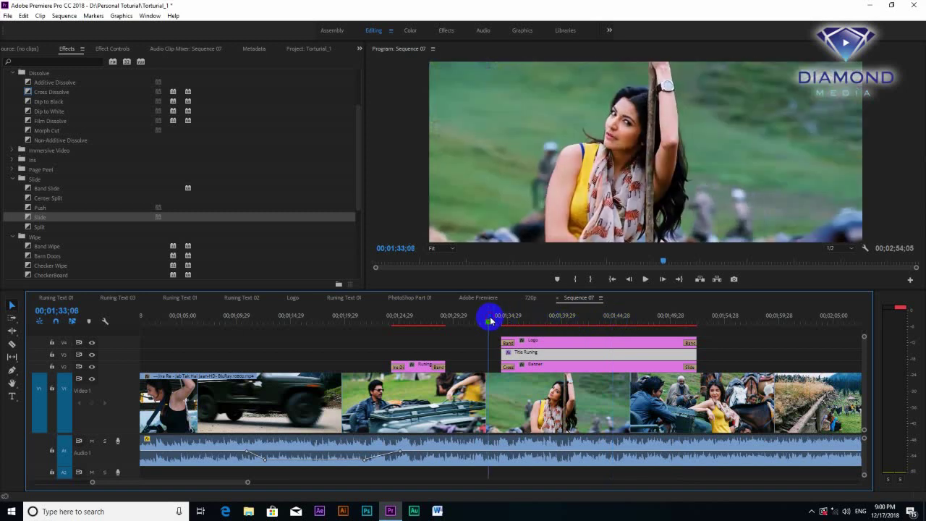